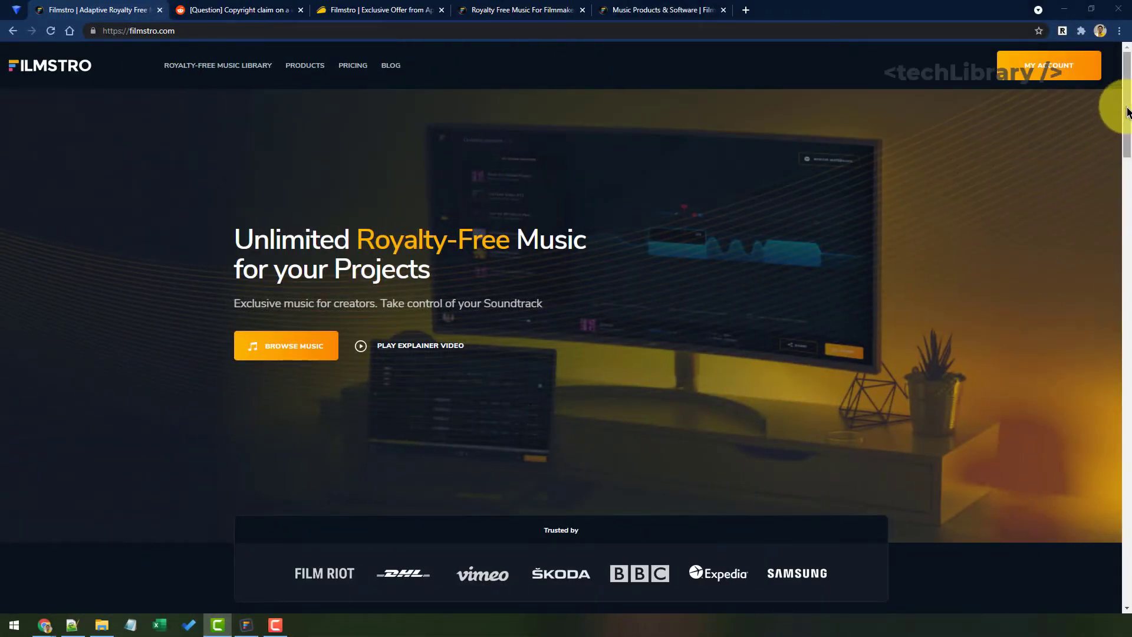
drag(1127, 114, 1127, 119)
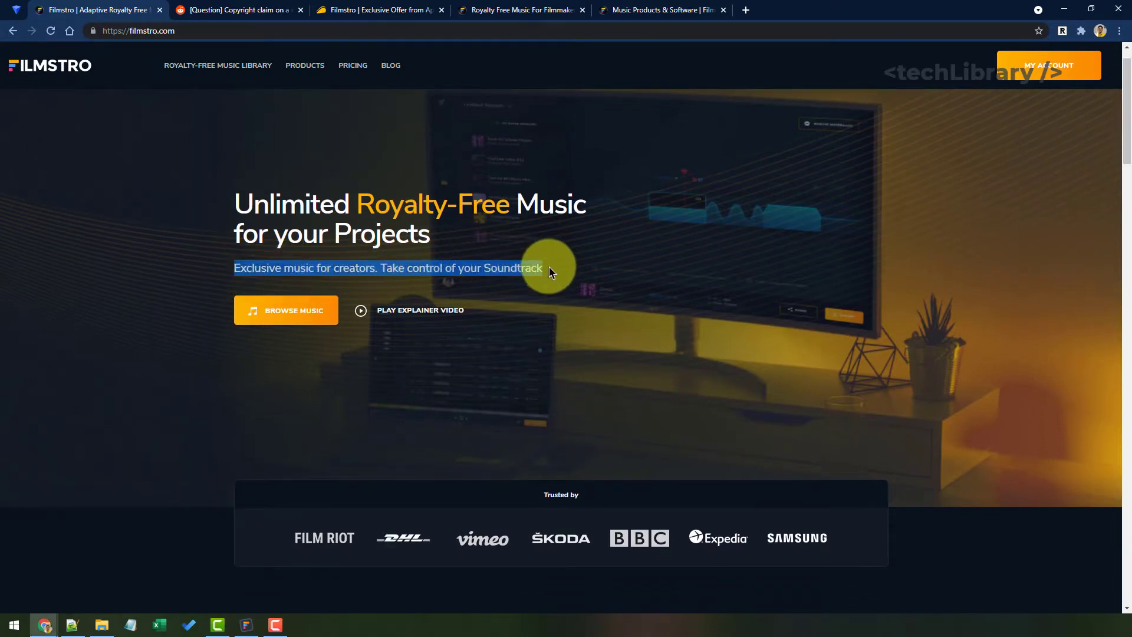
Step: Show the Reddit post about a copyright claim, then return to the Filmstro home page
click(611, 257)
scroll(665, 248, down, 2)
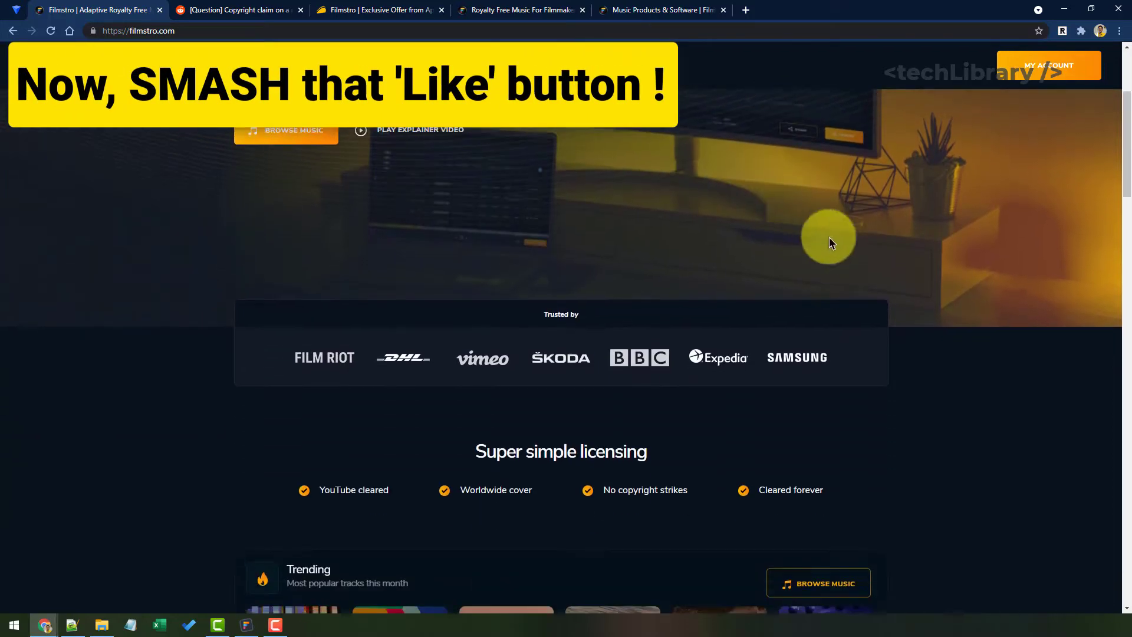
scroll(834, 237, down, 3)
scroll(875, 239, down, 2)
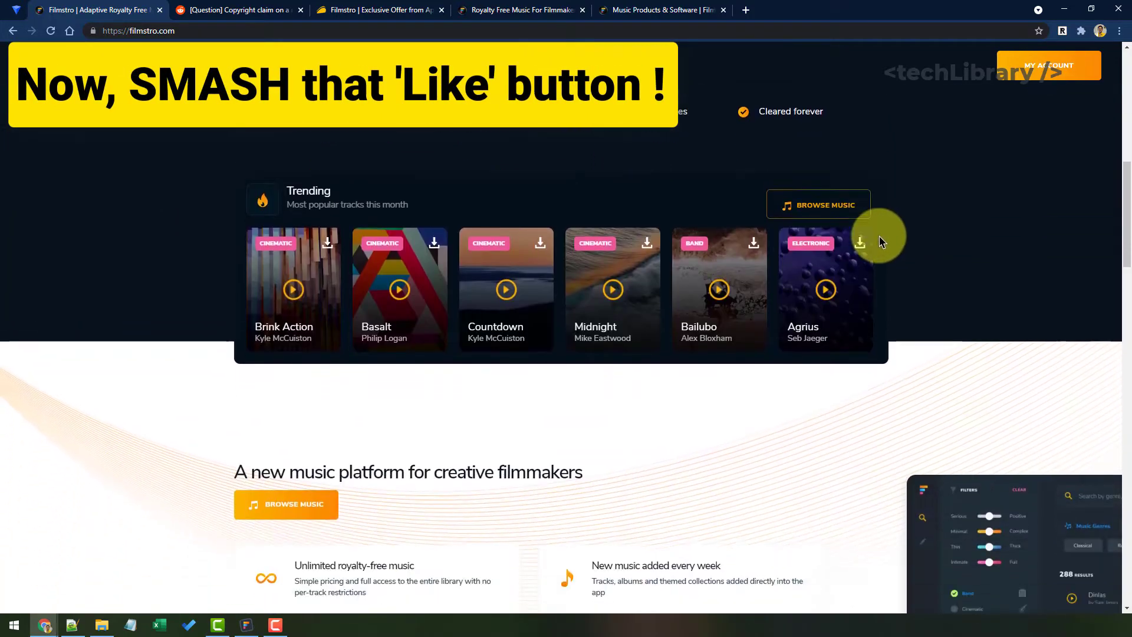
scroll(879, 239, down, 3)
scroll(880, 239, down, 1)
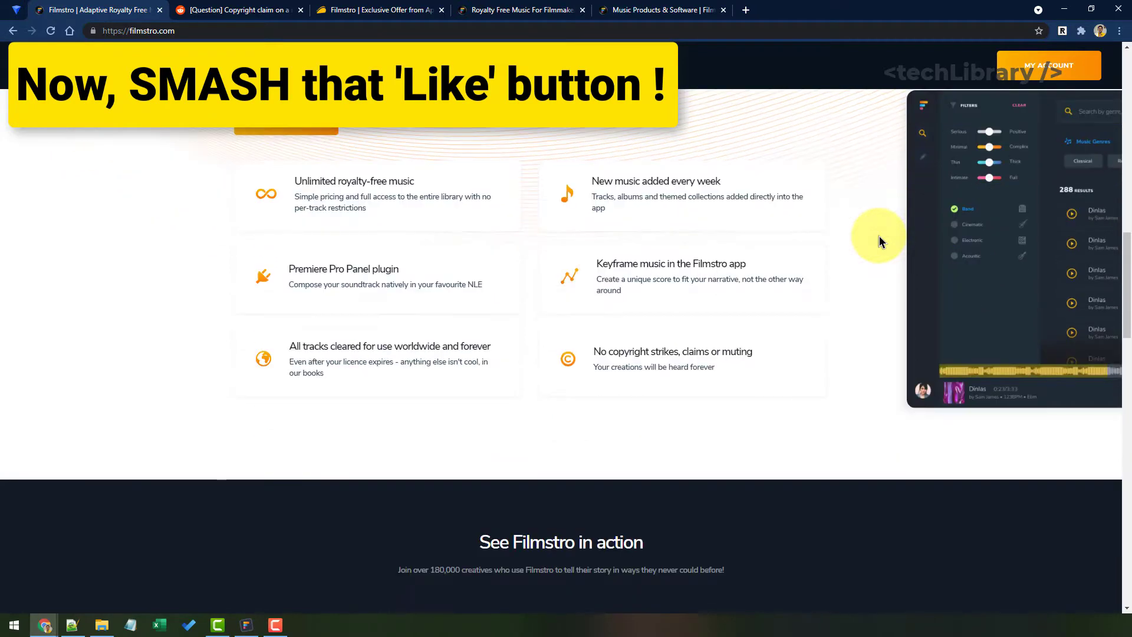
scroll(879, 238, up, 1)
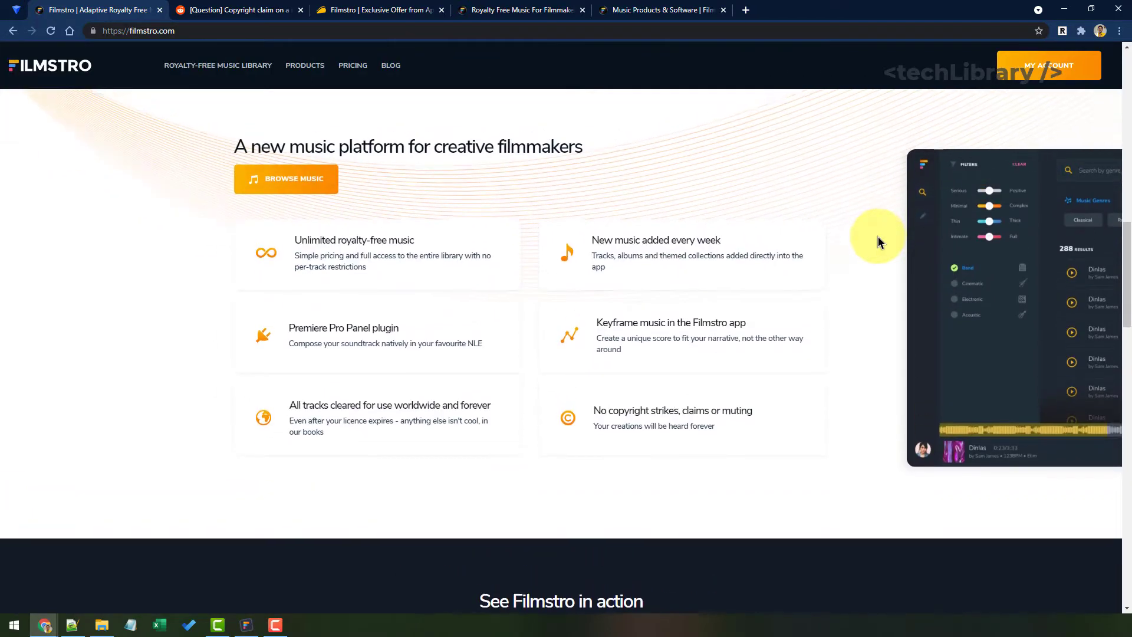
scroll(877, 237, down, 2)
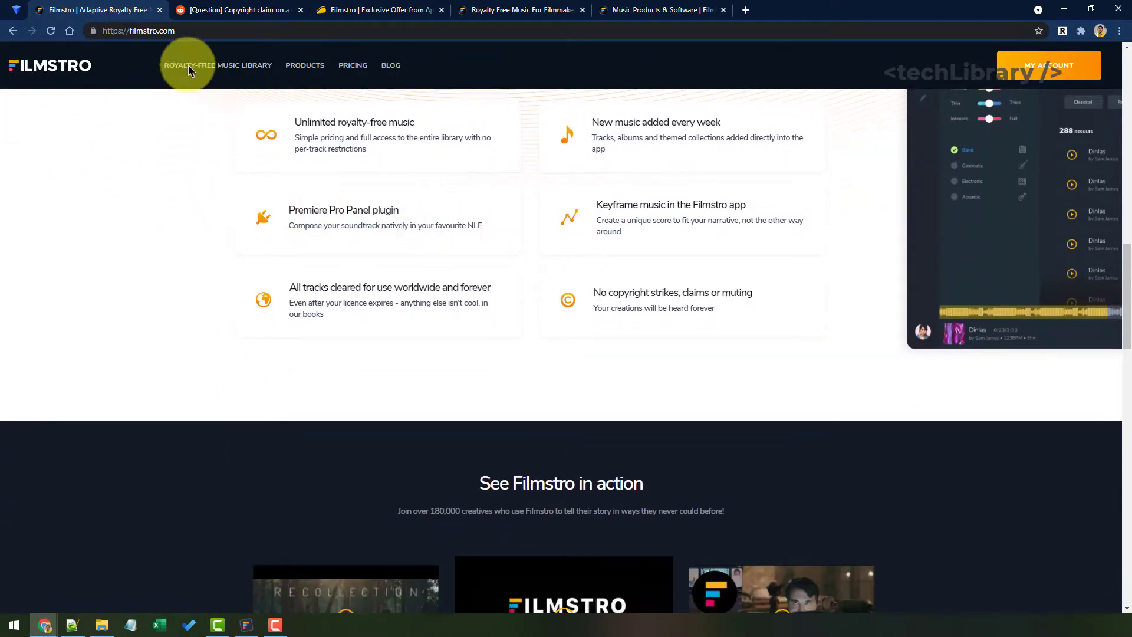
click(229, 9)
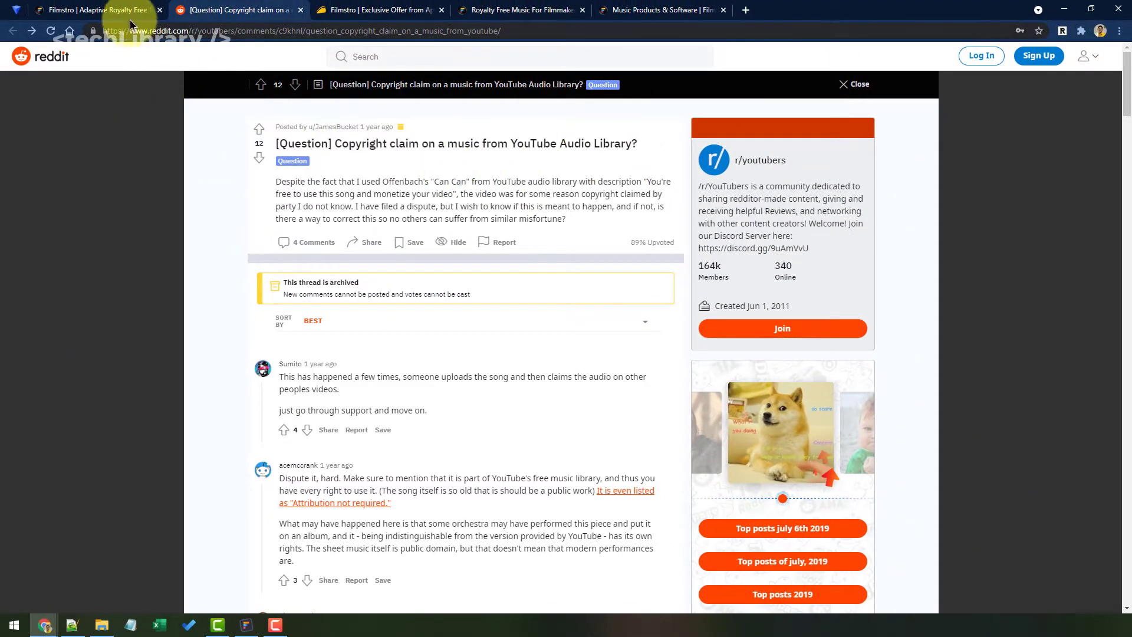
click(97, 10)
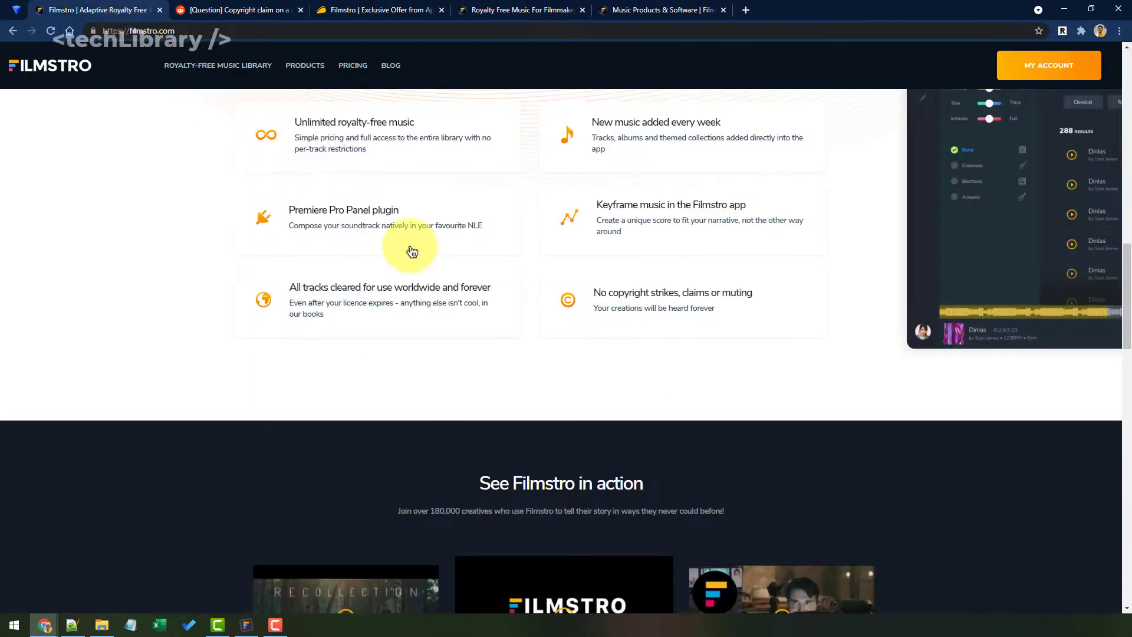
scroll(753, 245, down, 2)
scroll(858, 239, down, 2)
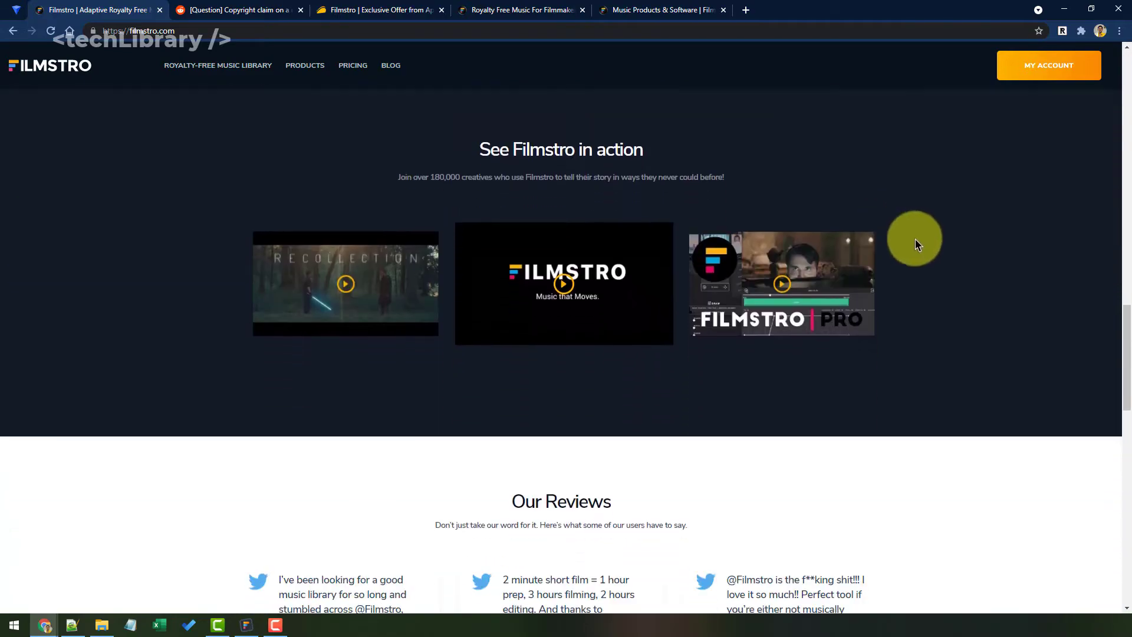
scroll(915, 239, down, 2)
scroll(915, 239, down, 2)
scroll(915, 239, down, 1)
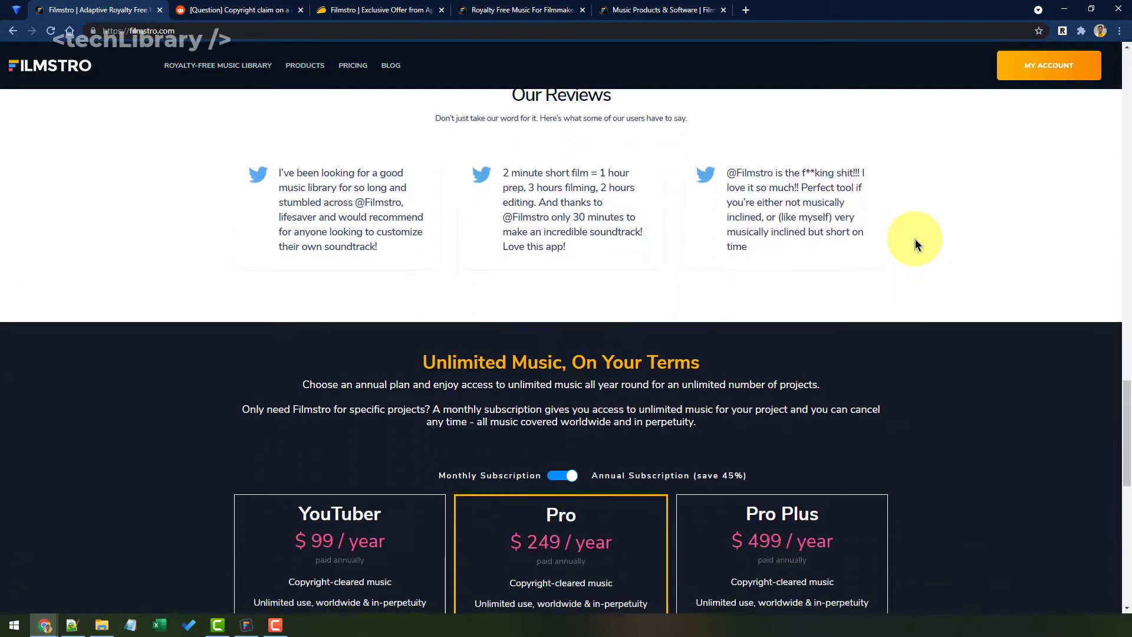
scroll(915, 239, down, 1)
scroll(849, 242, up, 4)
scroll(769, 248, up, 1)
scroll(664, 254, up, 3)
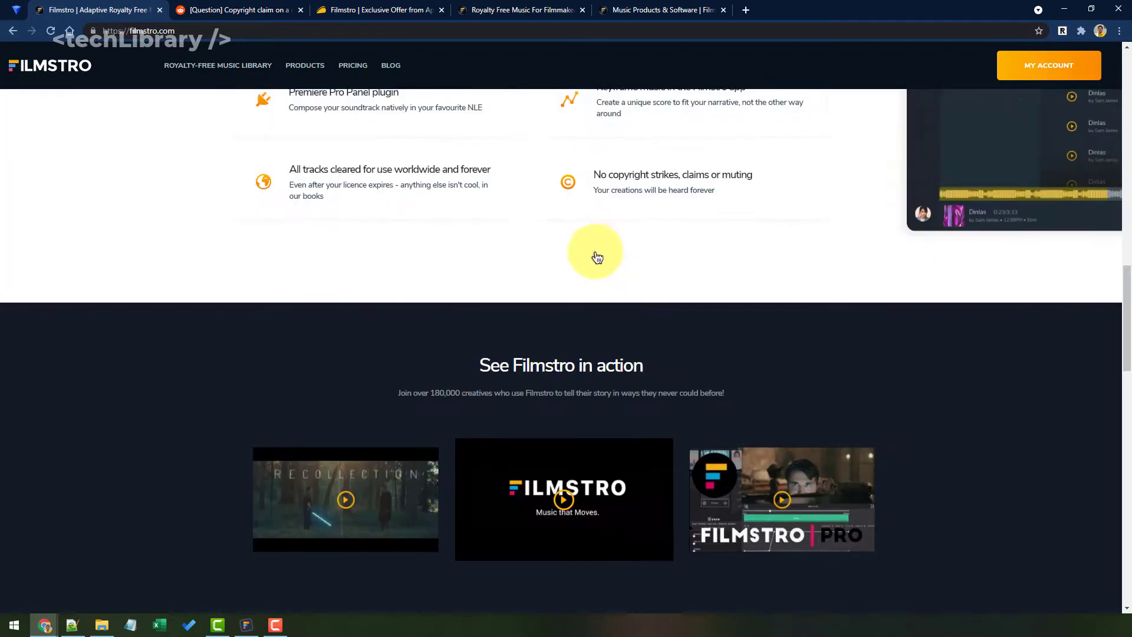
scroll(566, 248, up, 5)
scroll(549, 239, up, 2)
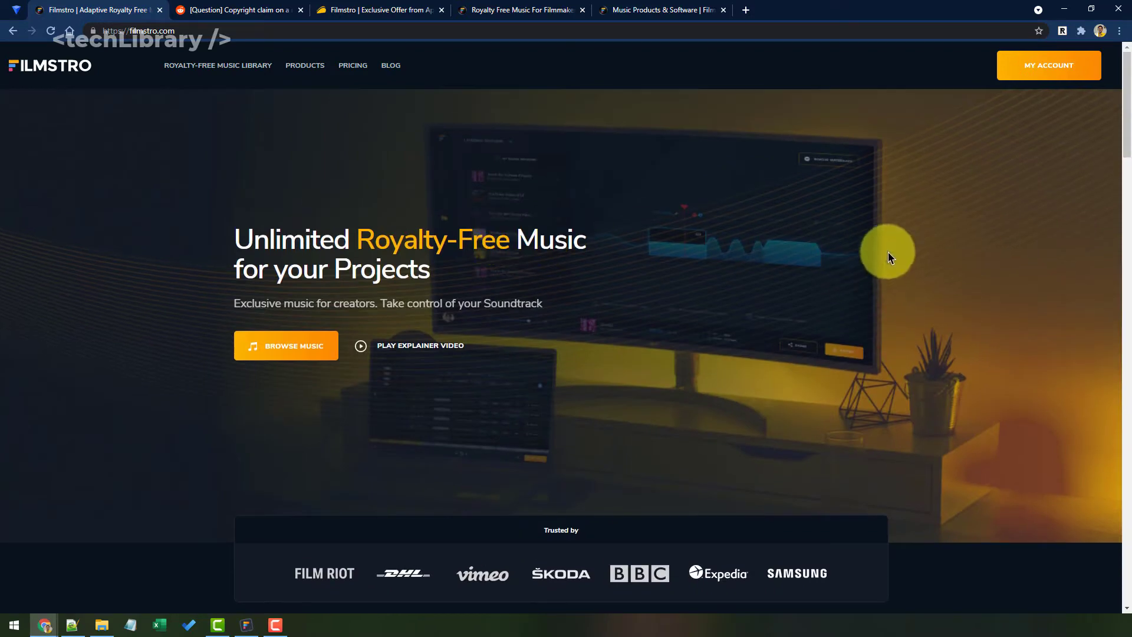
Step: On the products page, set Momentum to about a third, raise Depth, and set Power to about 30%
click(501, 11)
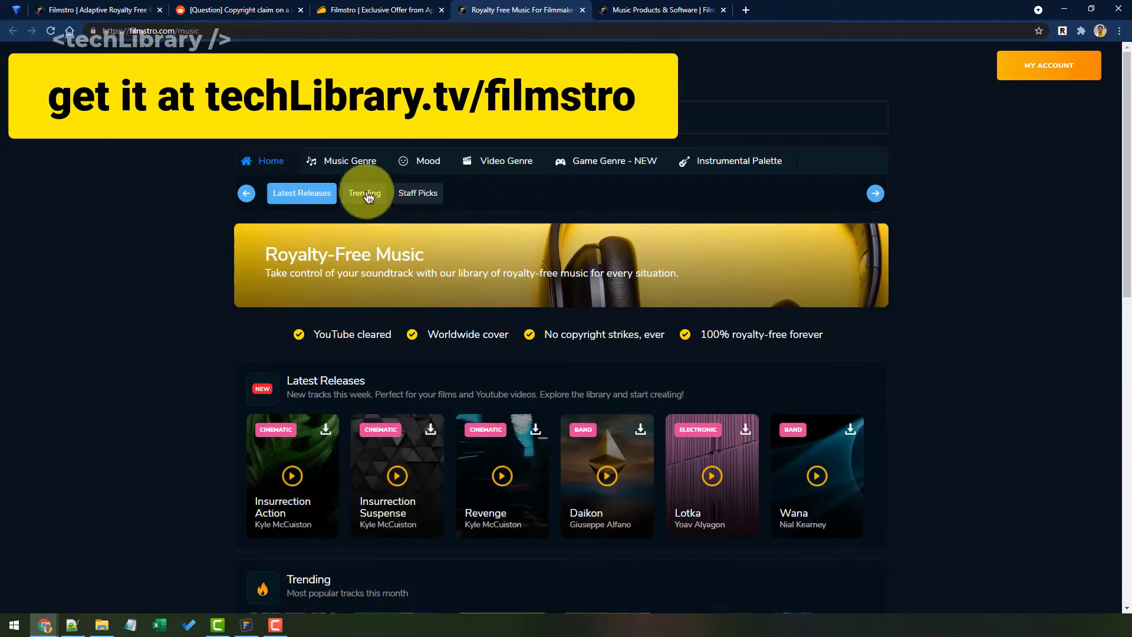
scroll(423, 198, down, 3)
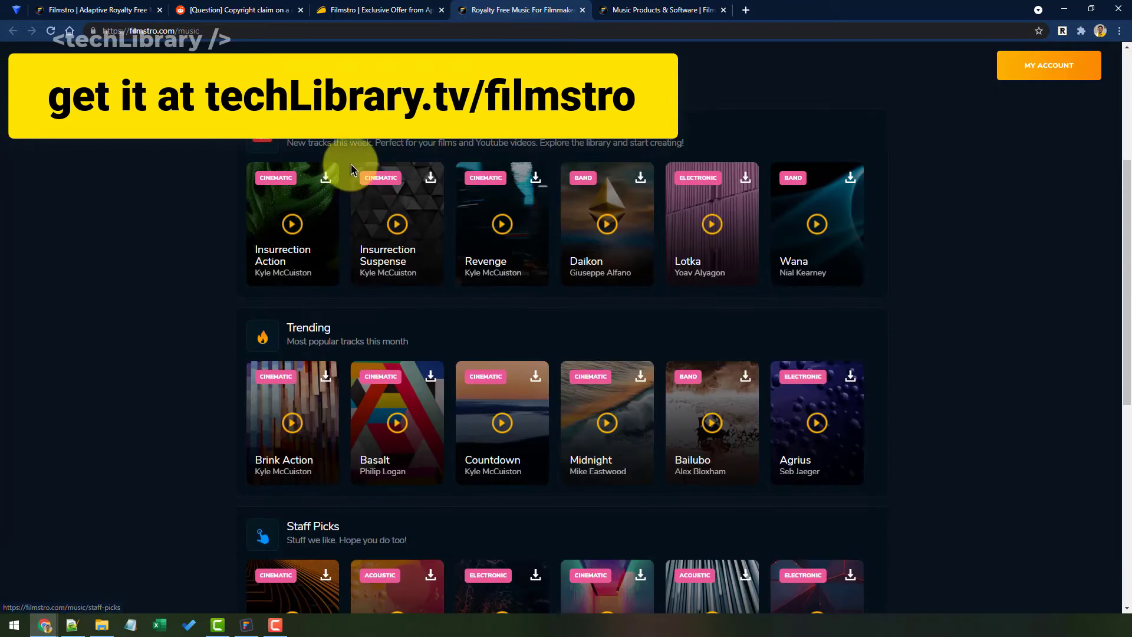
scroll(379, 260, down, 1)
scroll(362, 253, up, 1)
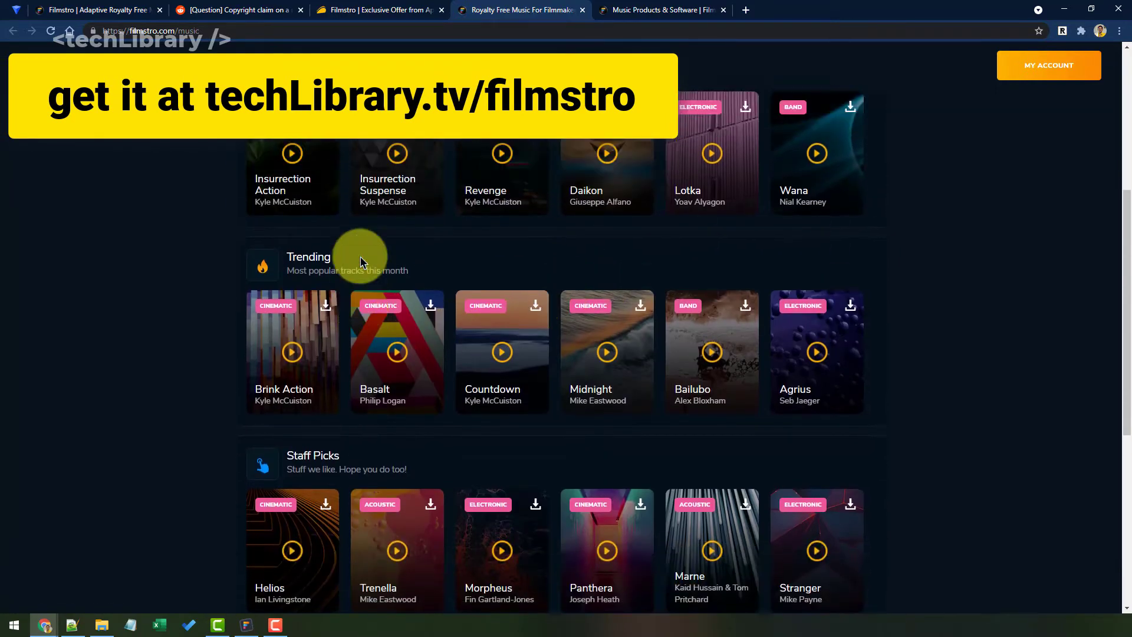
scroll(564, 170, up, 3)
click(646, 13)
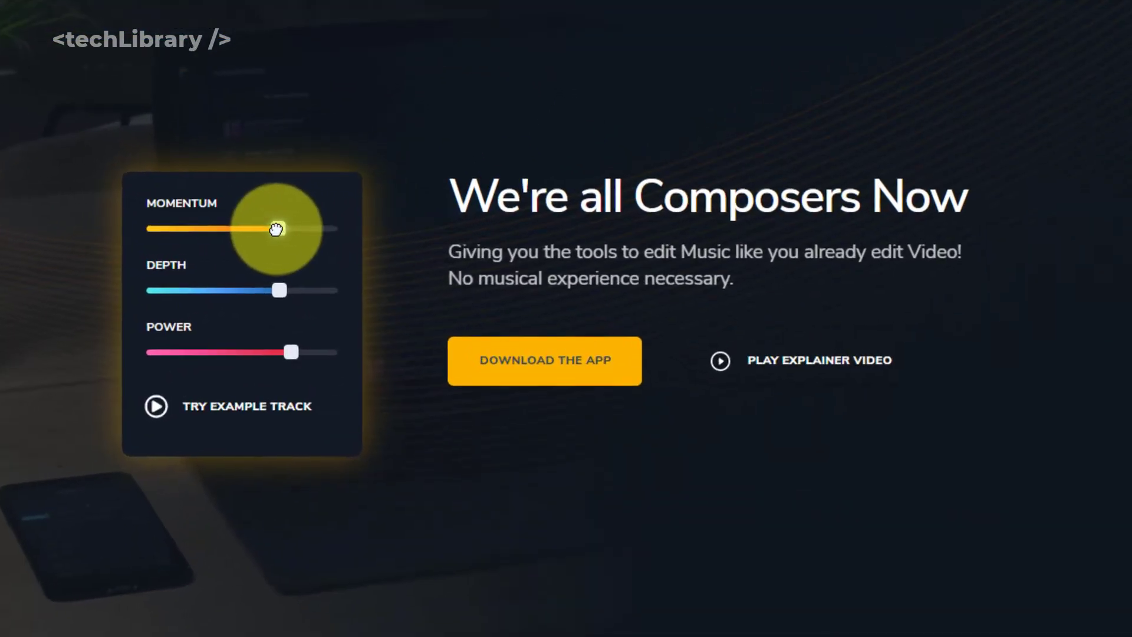
drag(354, 230, 312, 230)
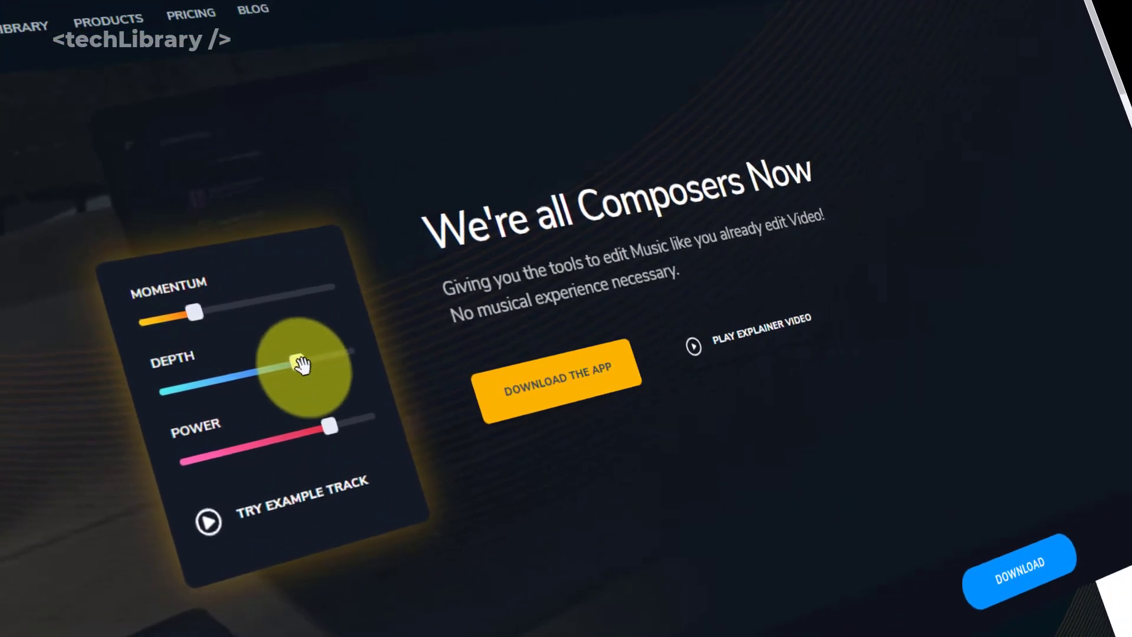
drag(301, 365, 306, 371)
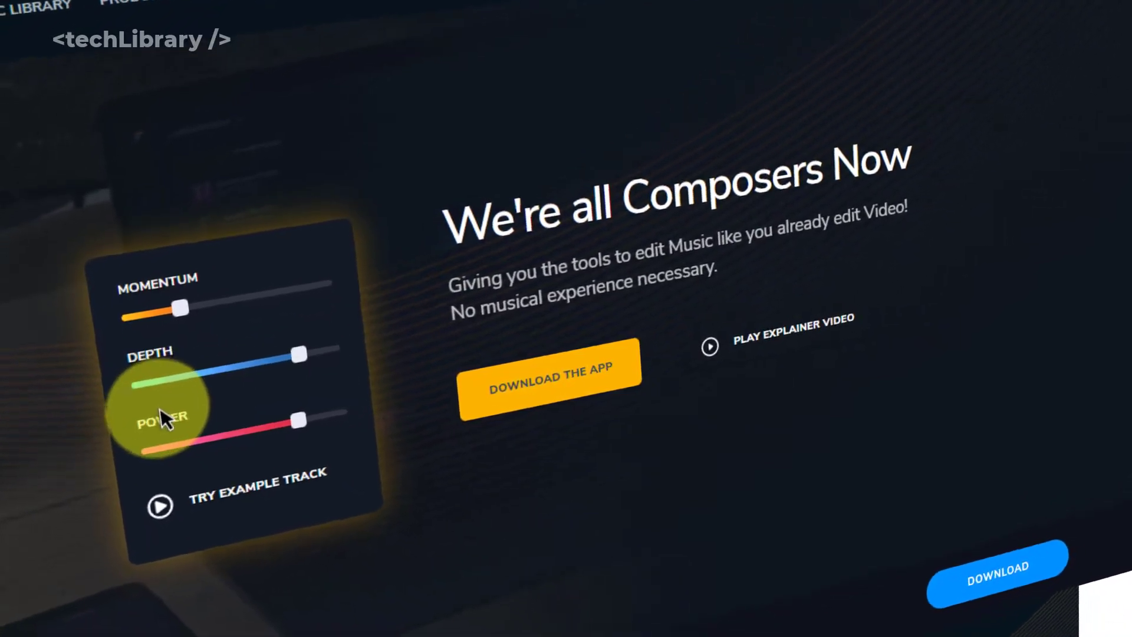
mouse_move(297, 416)
mouse_down()
mouse_move(196, 440)
mouse_move(324, 402)
mouse_up()
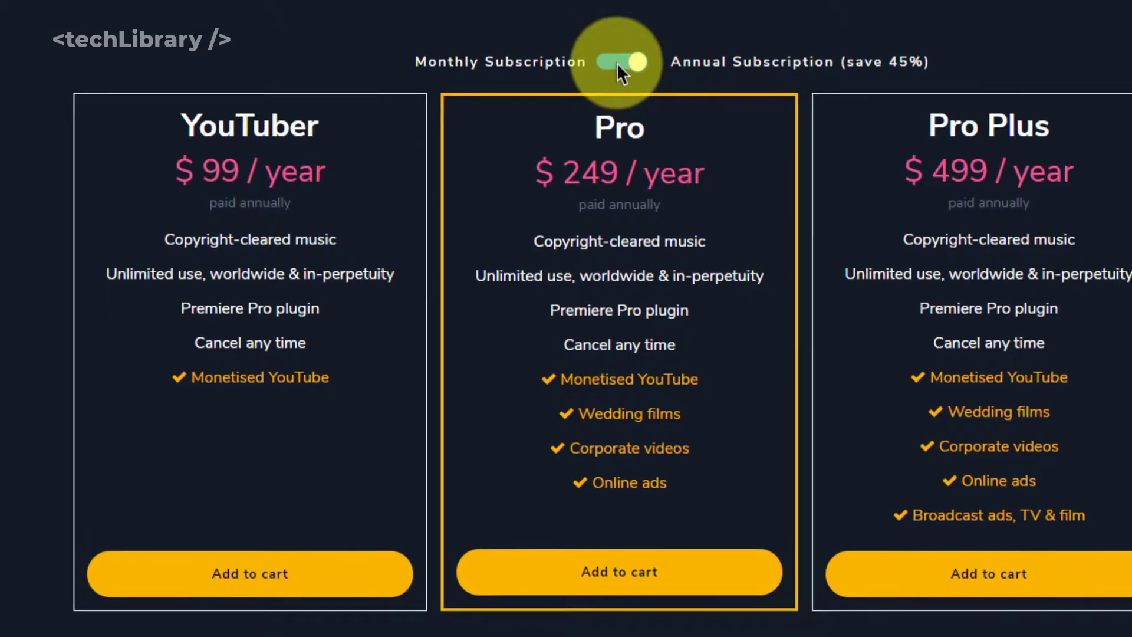
Step: Toggle plan prices between monthly and annual billing, then highlight the Tier 1 one-time price
click(616, 63)
click(578, 37)
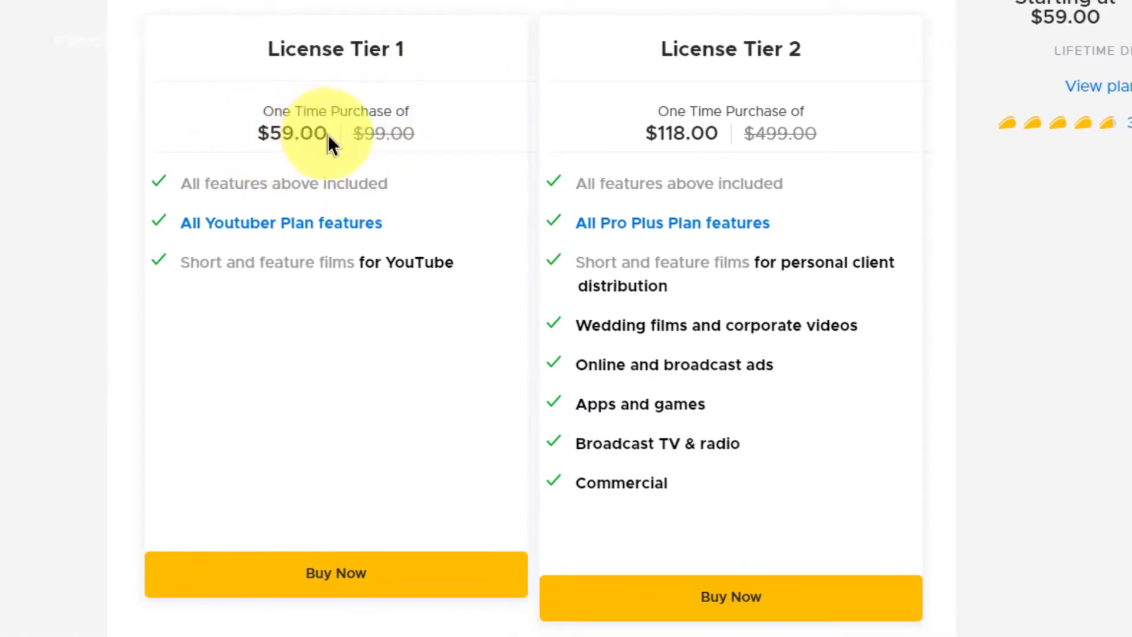
drag(262, 111, 406, 109)
click(431, 111)
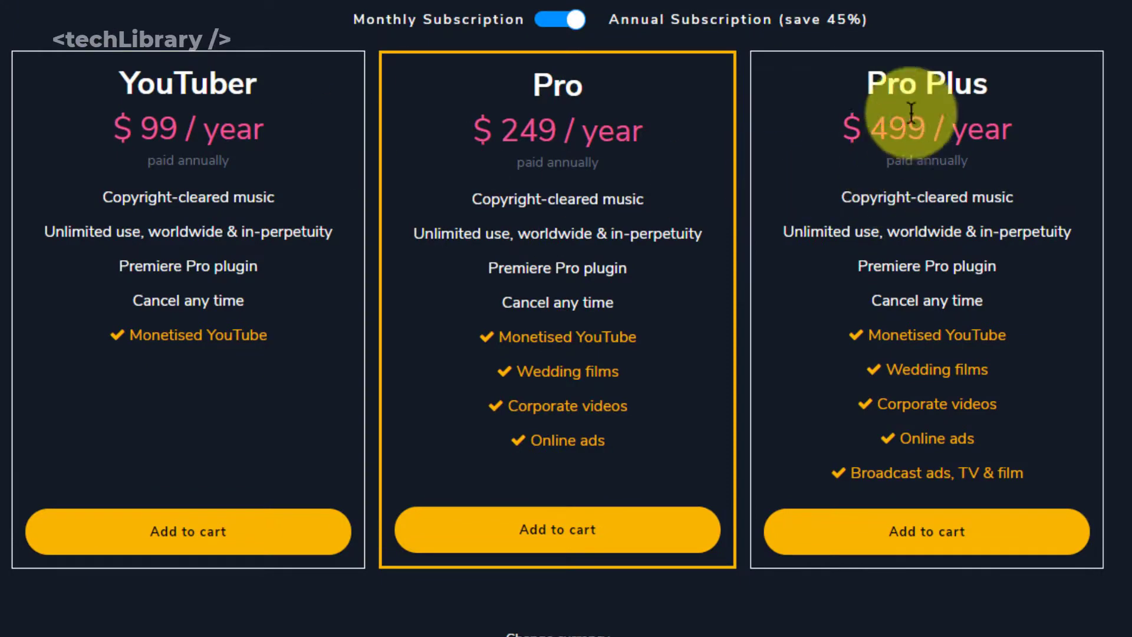
Step: Highlight the Pro Plus plan title and compare monthly and yearly prices for all plans
drag(855, 73, 995, 78)
click(960, 84)
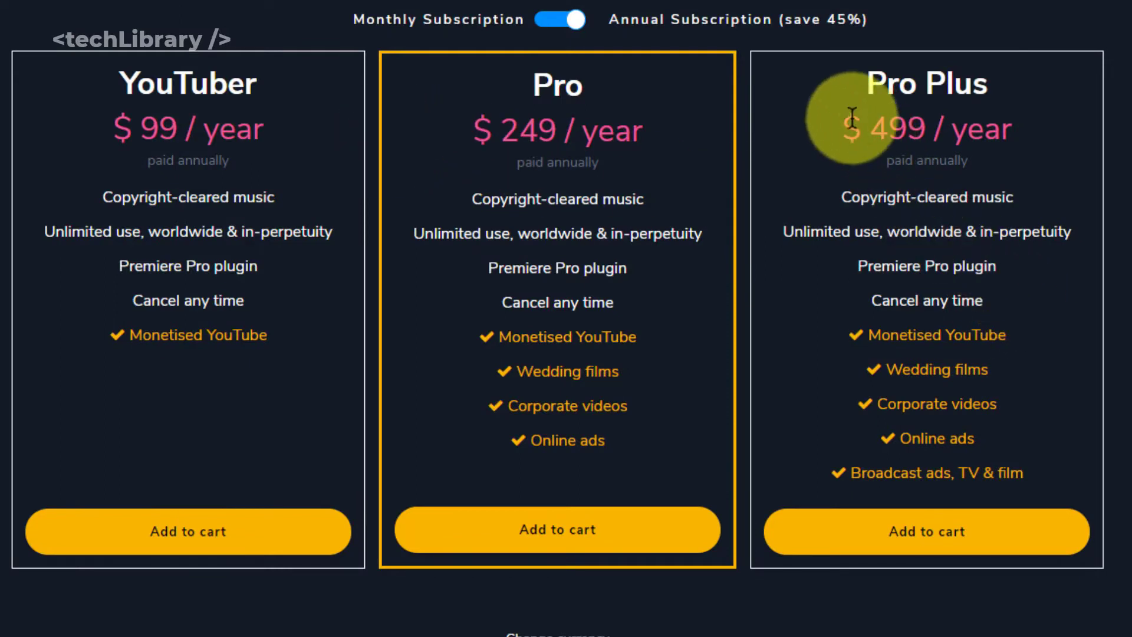
click(545, 22)
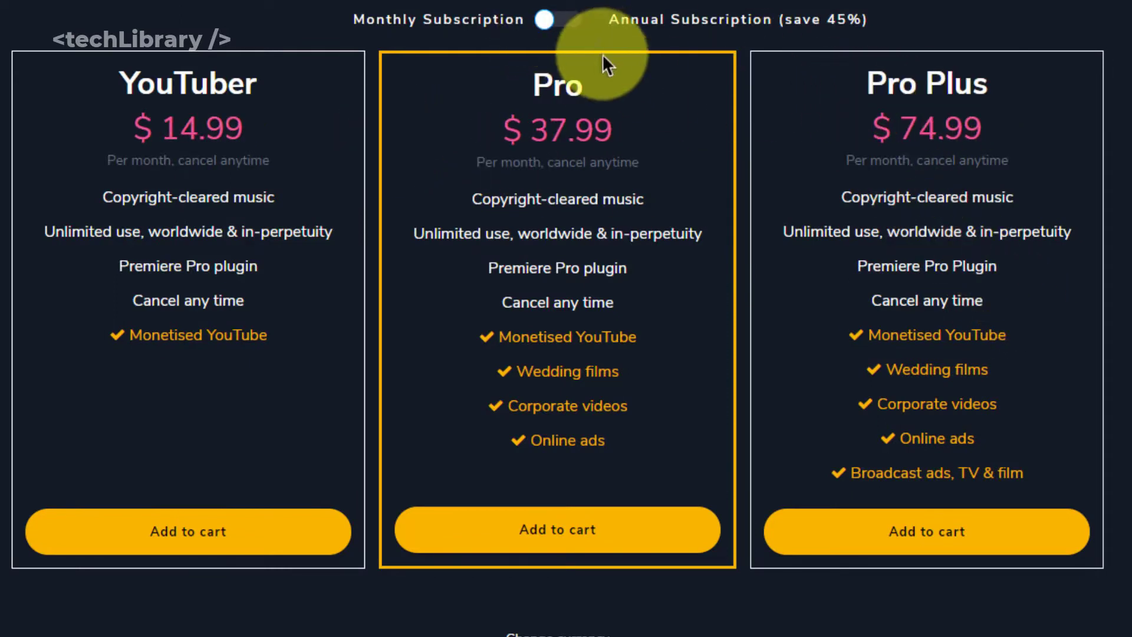
click(567, 21)
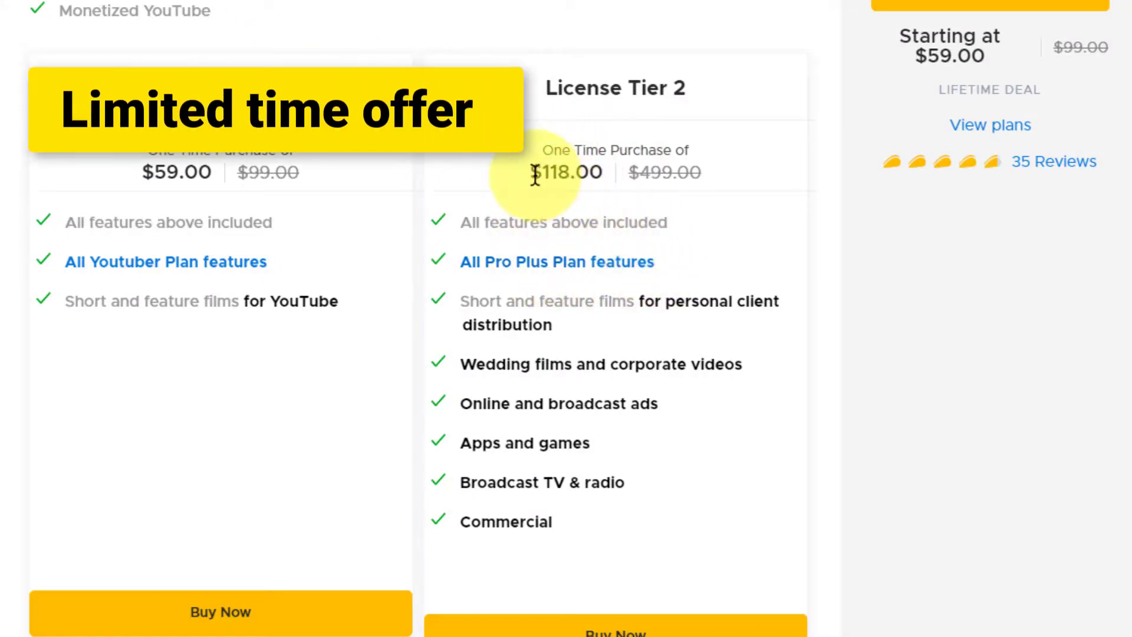
scroll(565, 171, up, 1)
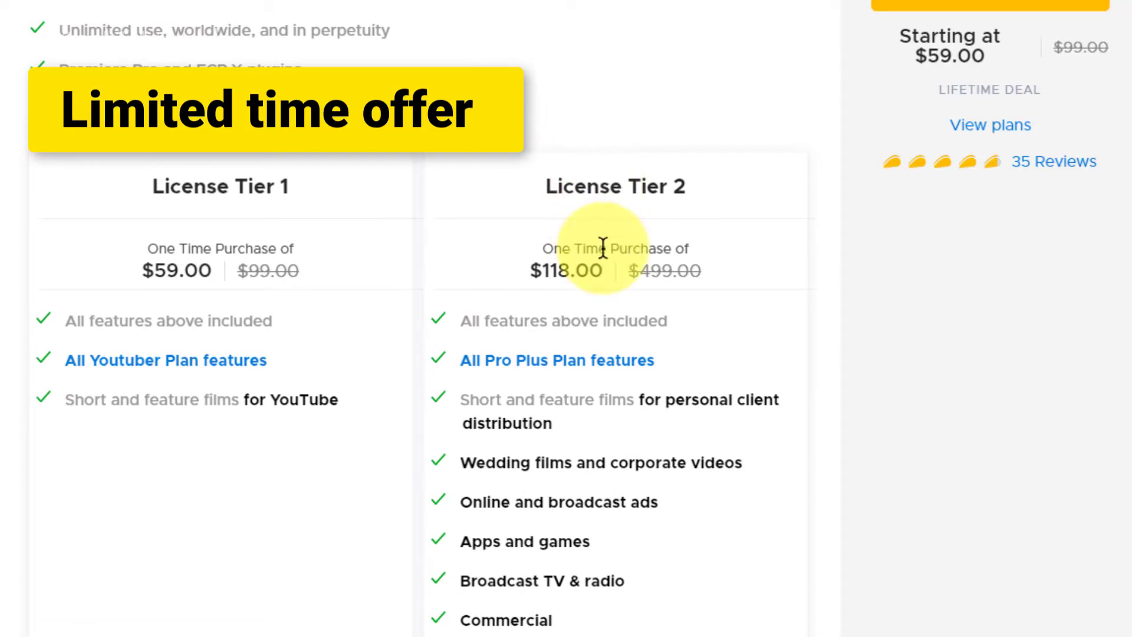
scroll(715, 246, down, 2)
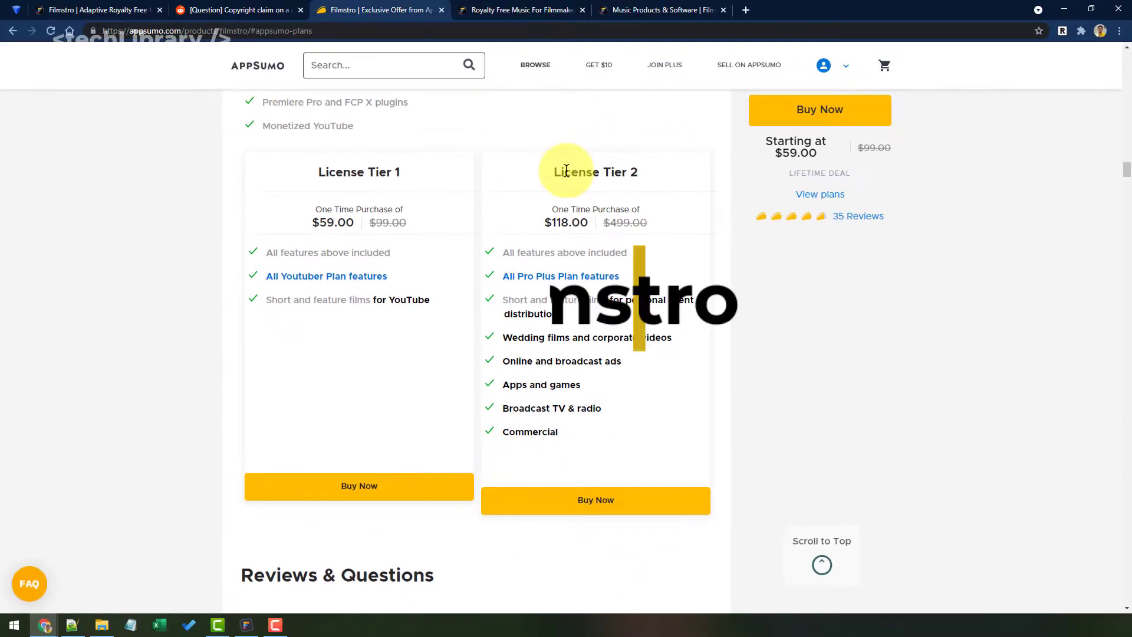
Step: On the products page, view the app's Windows 10 and Mac OSX download options, then close that window
click(522, 11)
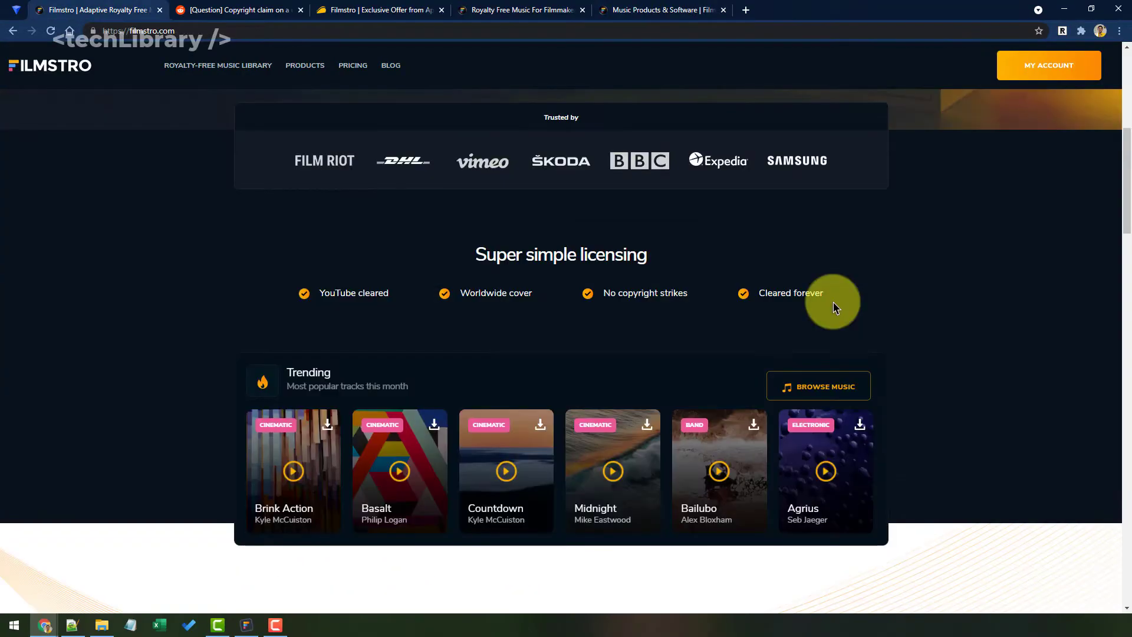
click(629, 10)
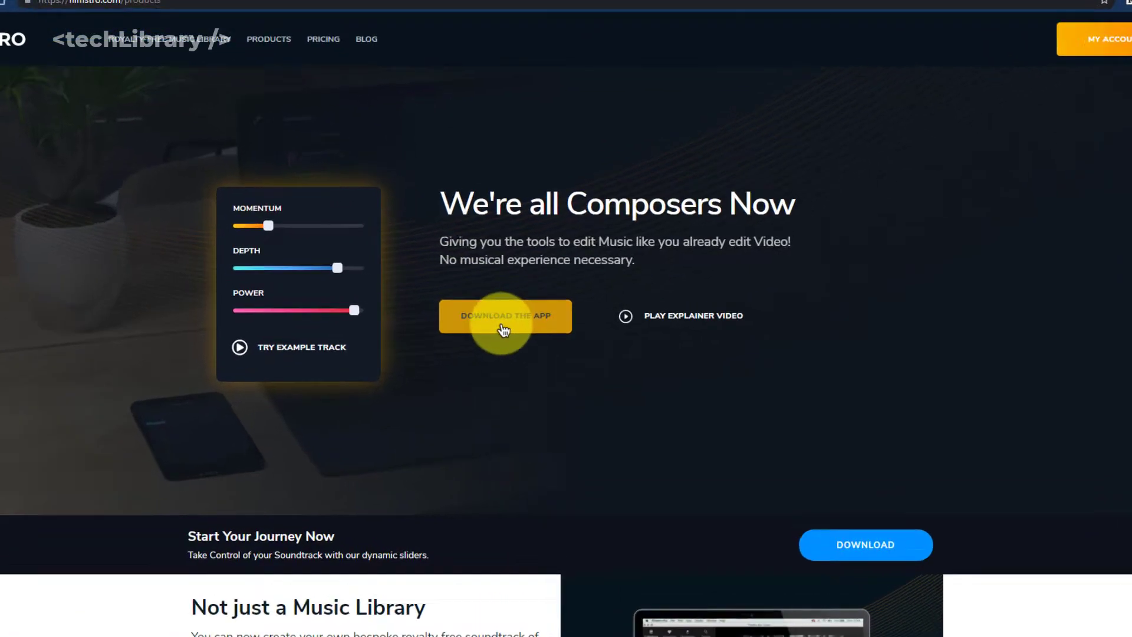
click(503, 330)
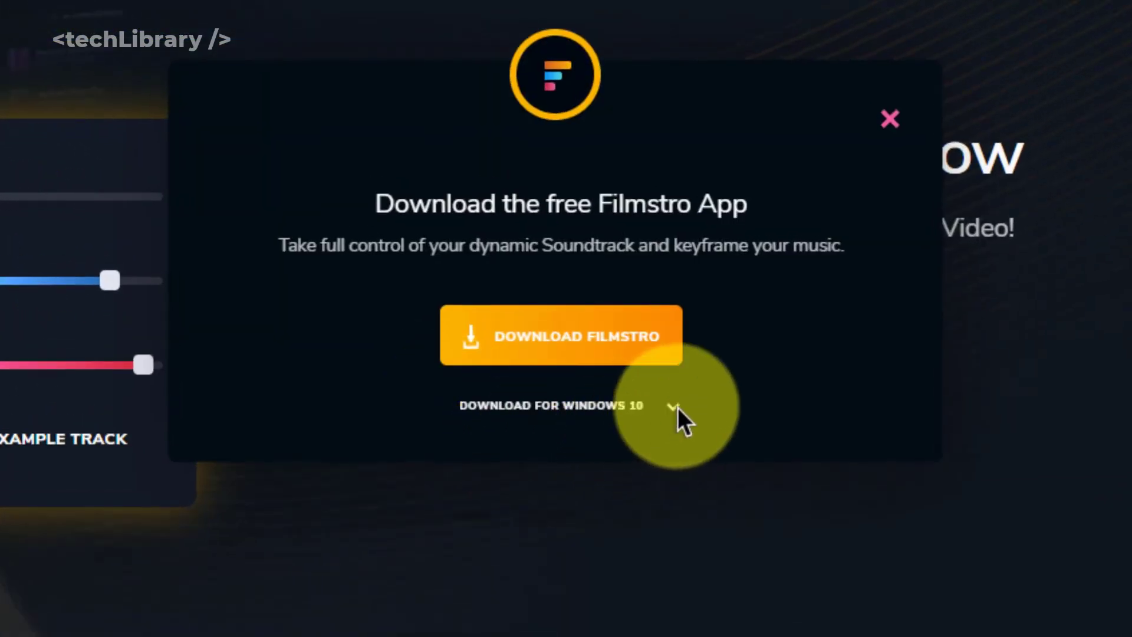
click(673, 407)
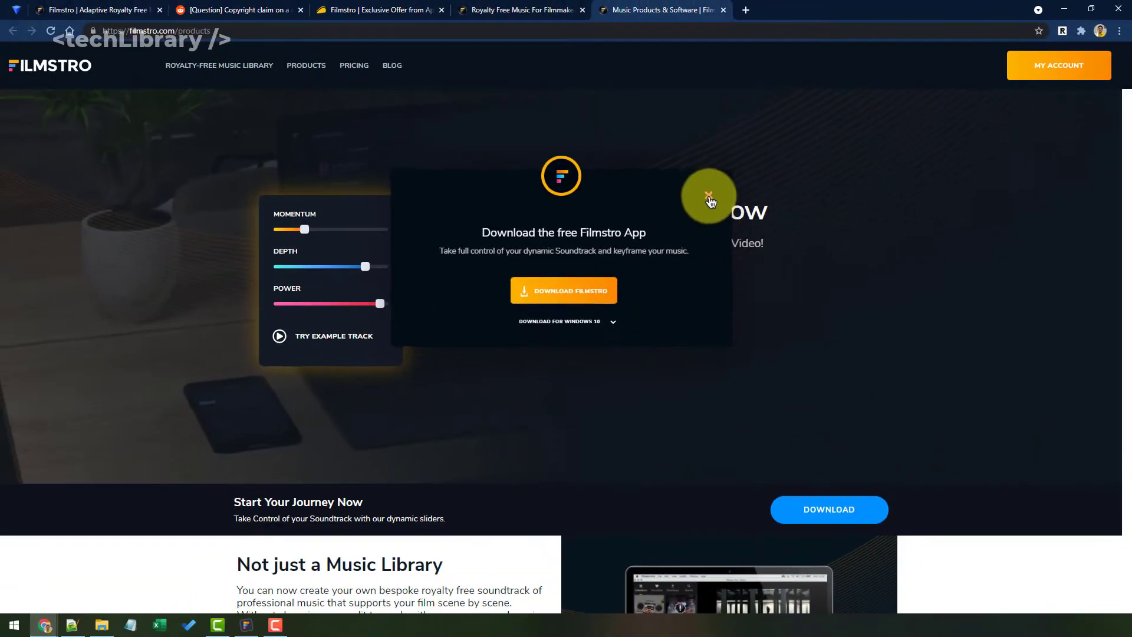
click(719, 183)
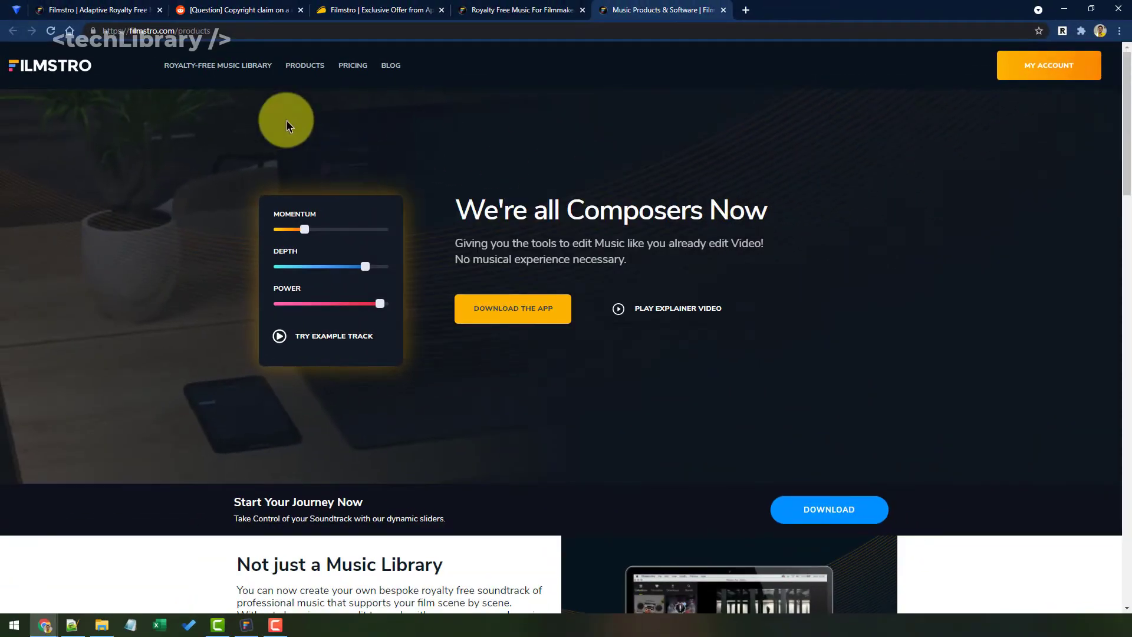
Step: Open the royalty-free music library and one track's theme page
click(235, 65)
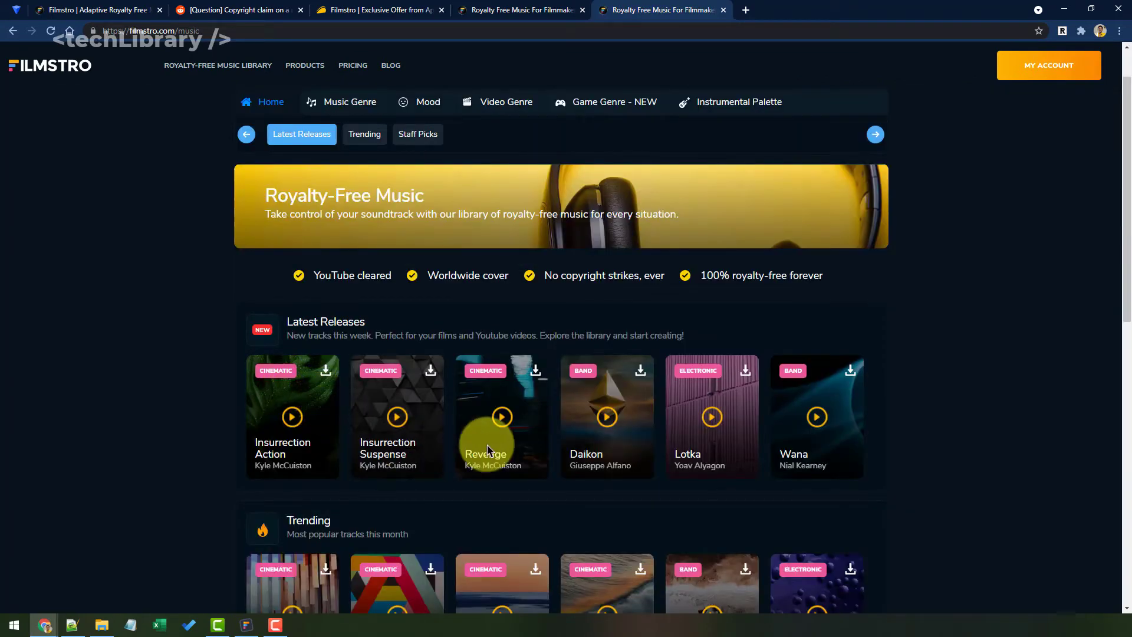
click(379, 458)
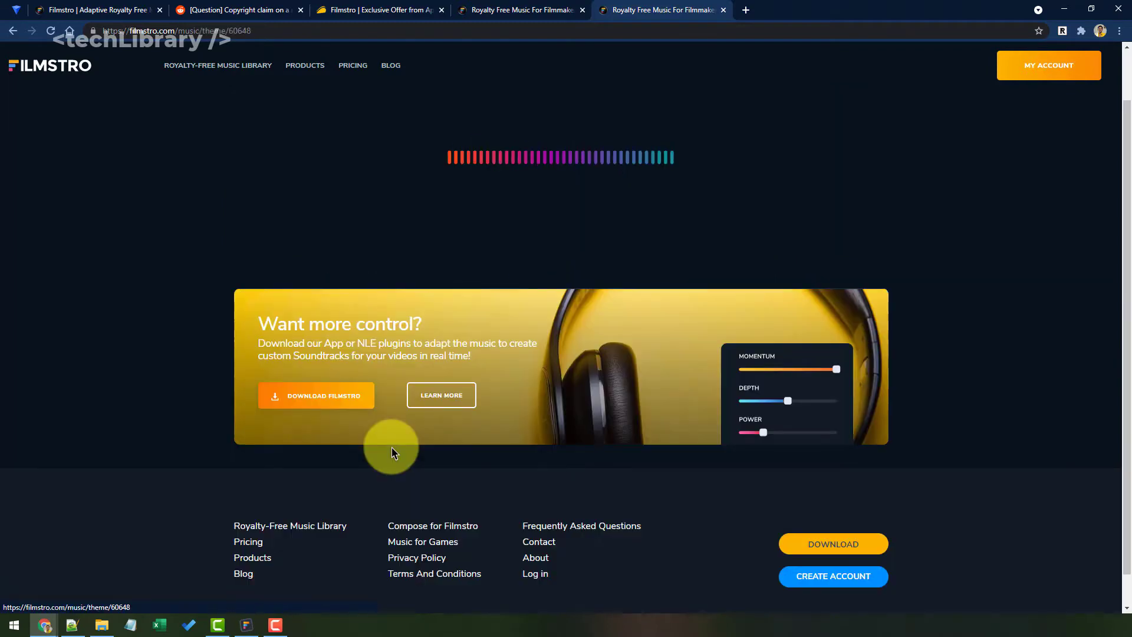
scroll(695, 398, up, 3)
scroll(563, 324, down, 1)
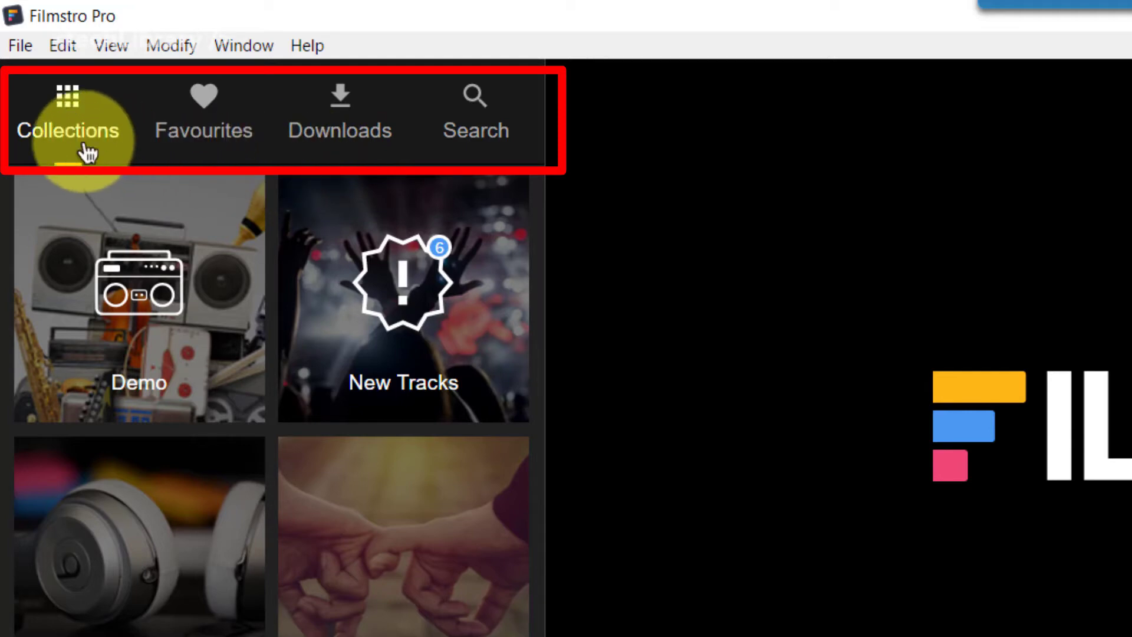
Step: View Downloads and Search, then open the Featured collection and return to the collections overview
click(205, 135)
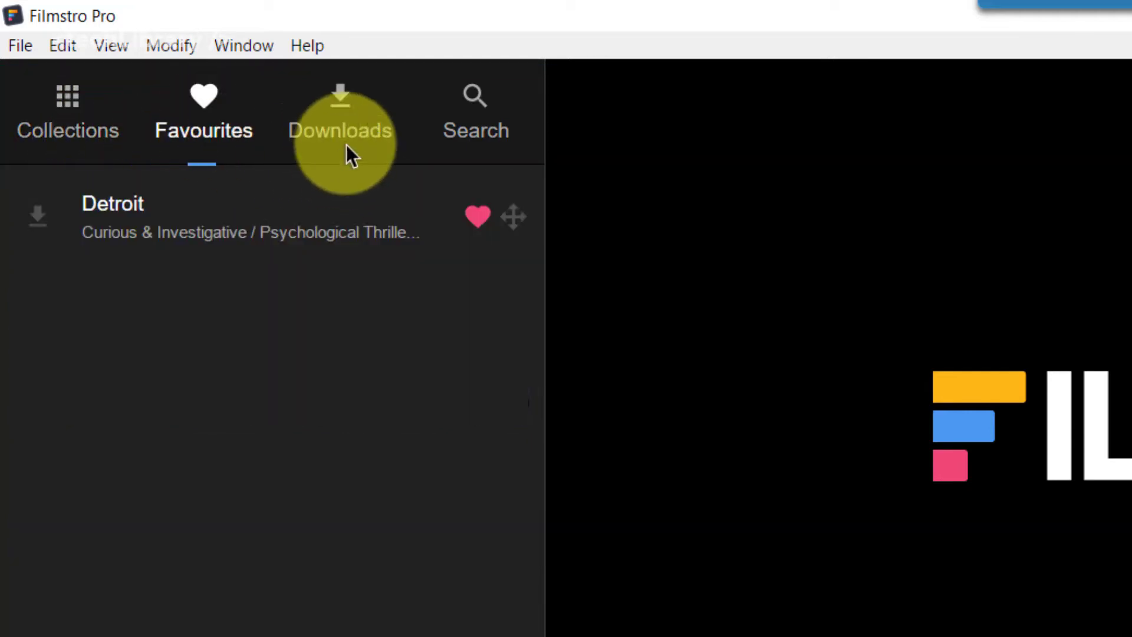
click(478, 133)
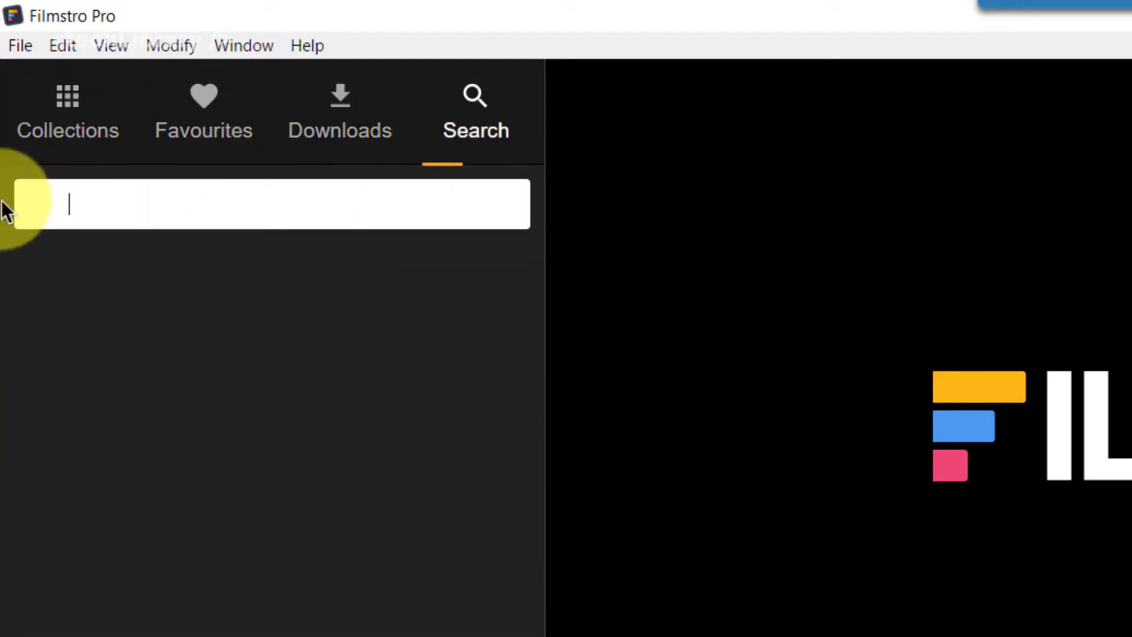
click(67, 133)
scroll(283, 332, down, 5)
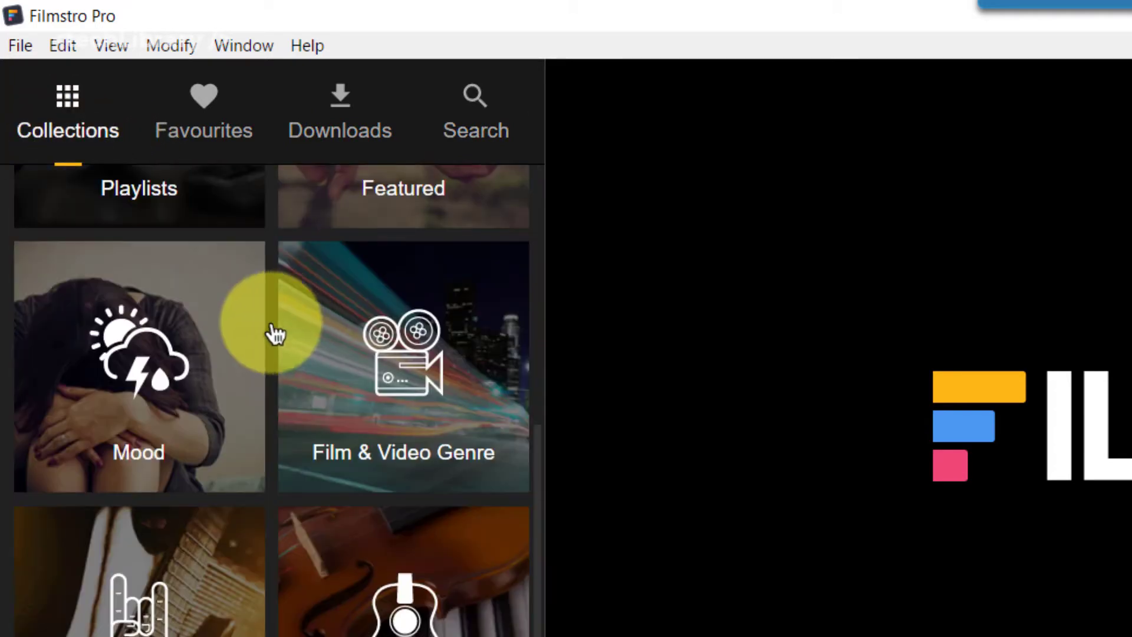
scroll(253, 327, up, 5)
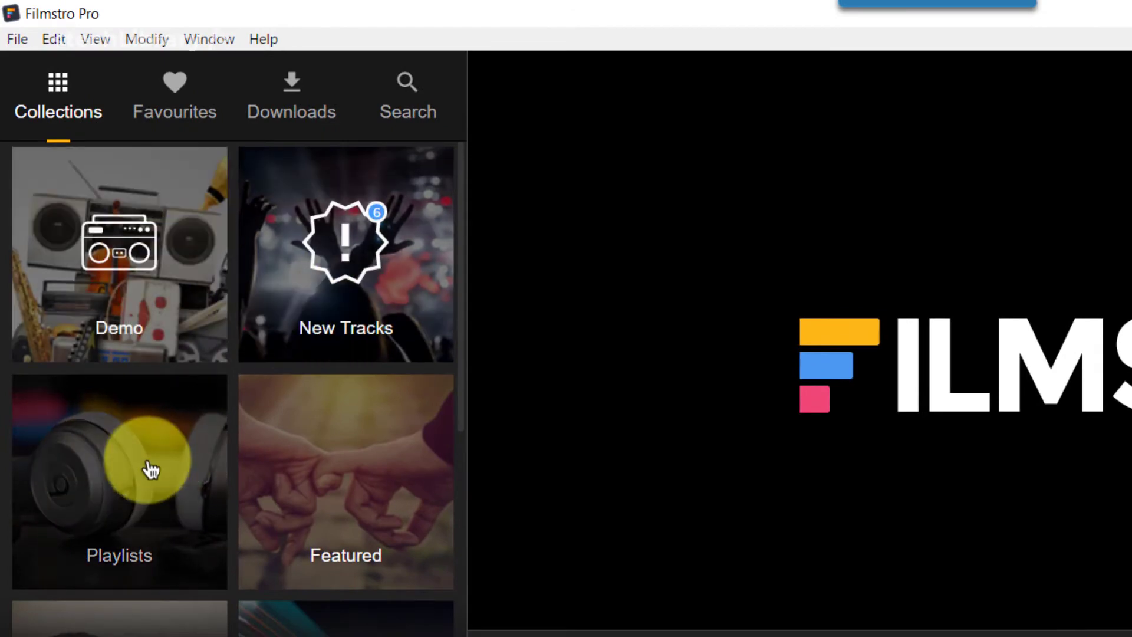
click(360, 480)
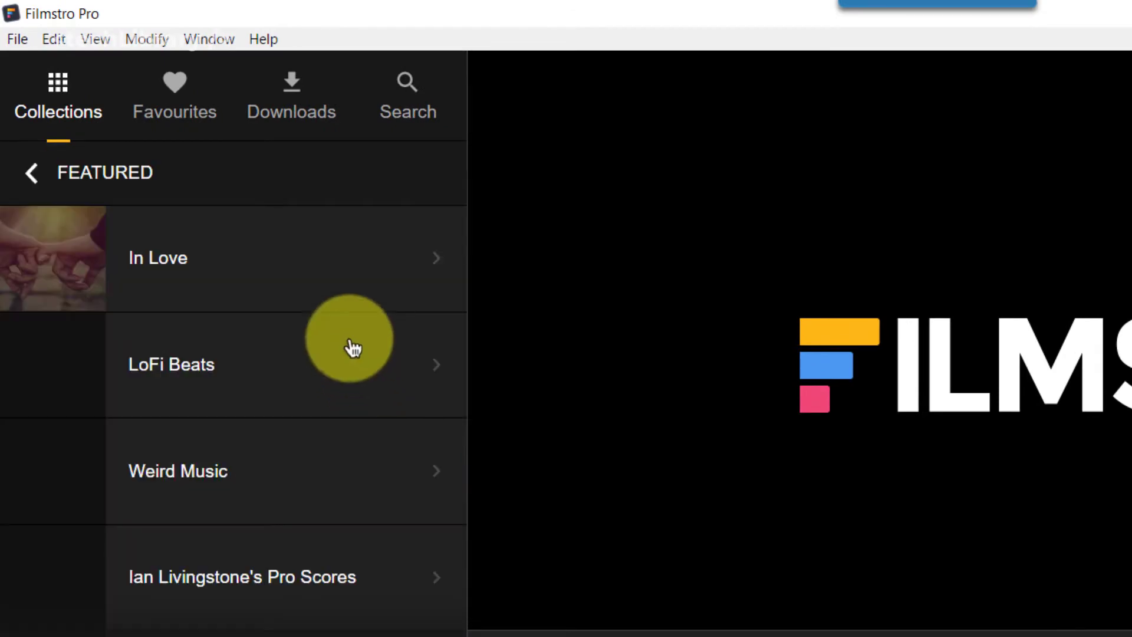
click(31, 179)
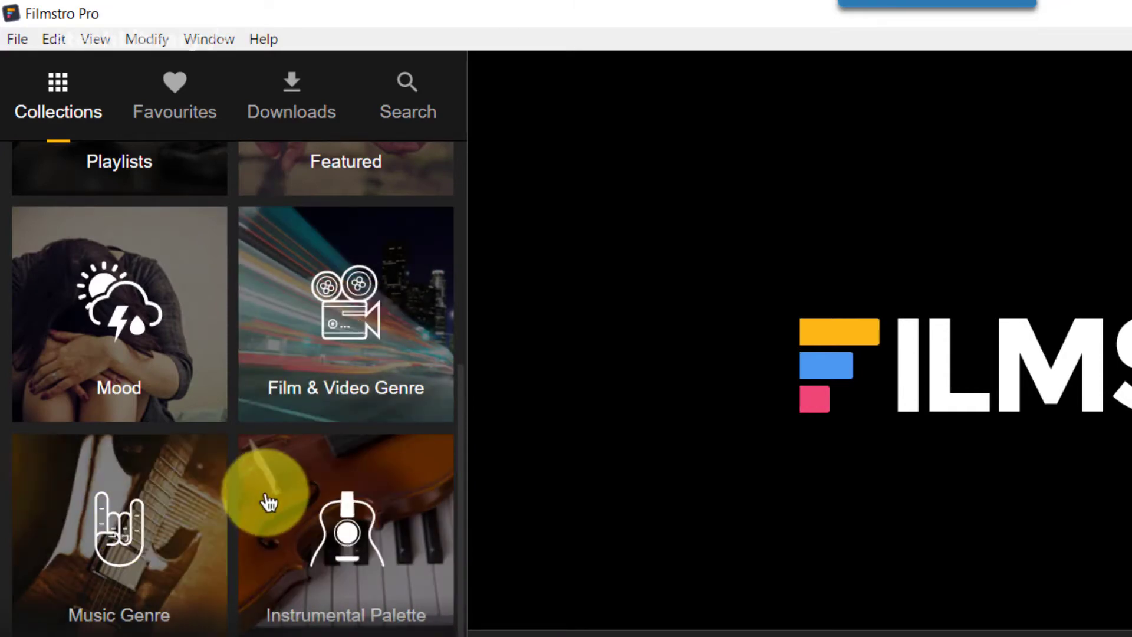
scroll(270, 501, up, 5)
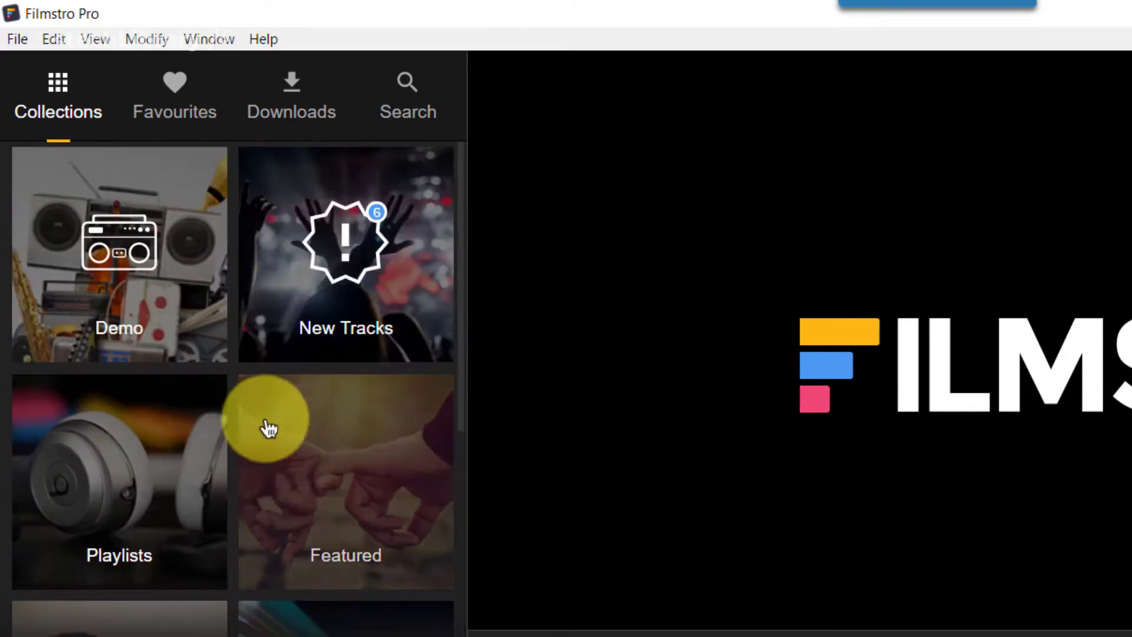
Step: Open New Tracks, then the Playlists collection and the LoFi Beats playlist, returning to the playlists
click(356, 254)
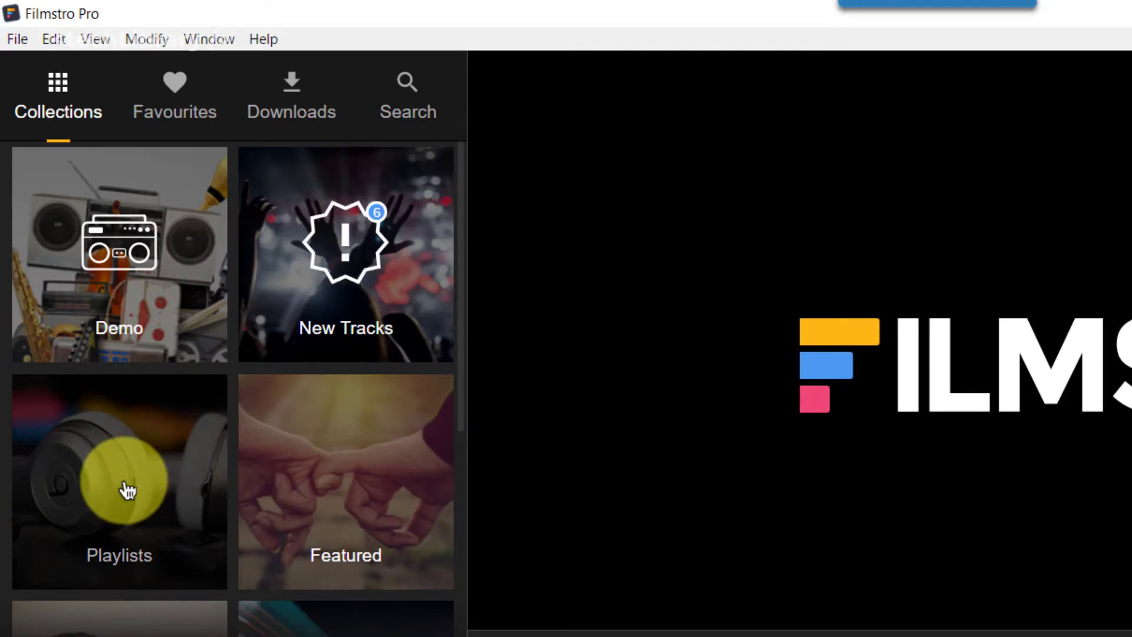
click(127, 487)
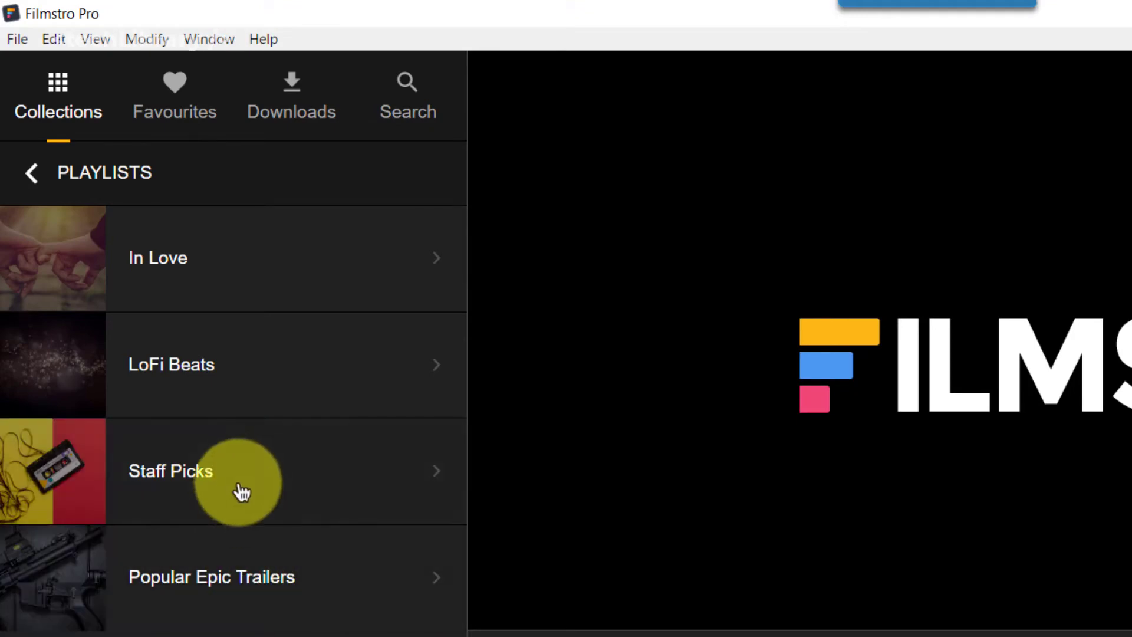
click(263, 358)
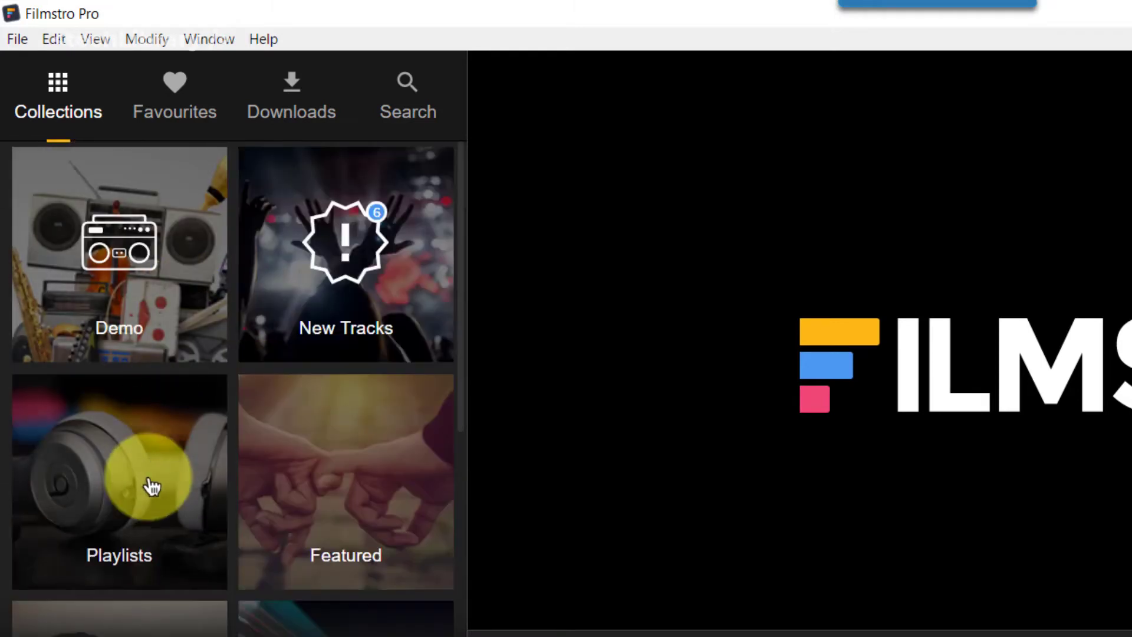
click(152, 485)
Step: In the In Love playlist, favourite Manioc, then compare the Favourites and Downloads lists twice
click(296, 267)
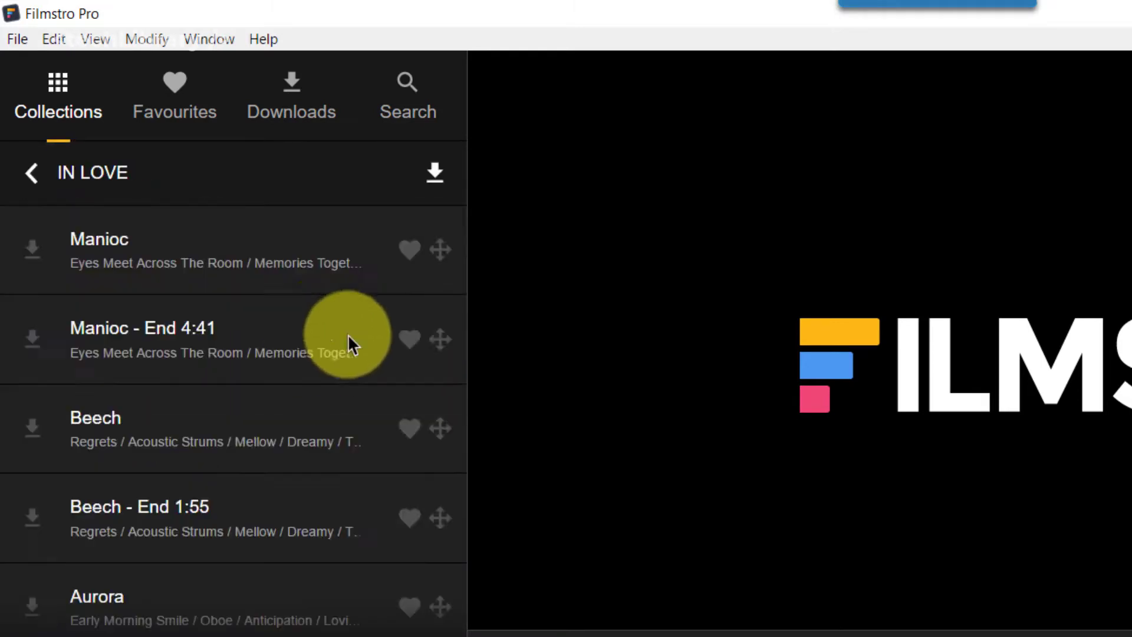
click(409, 251)
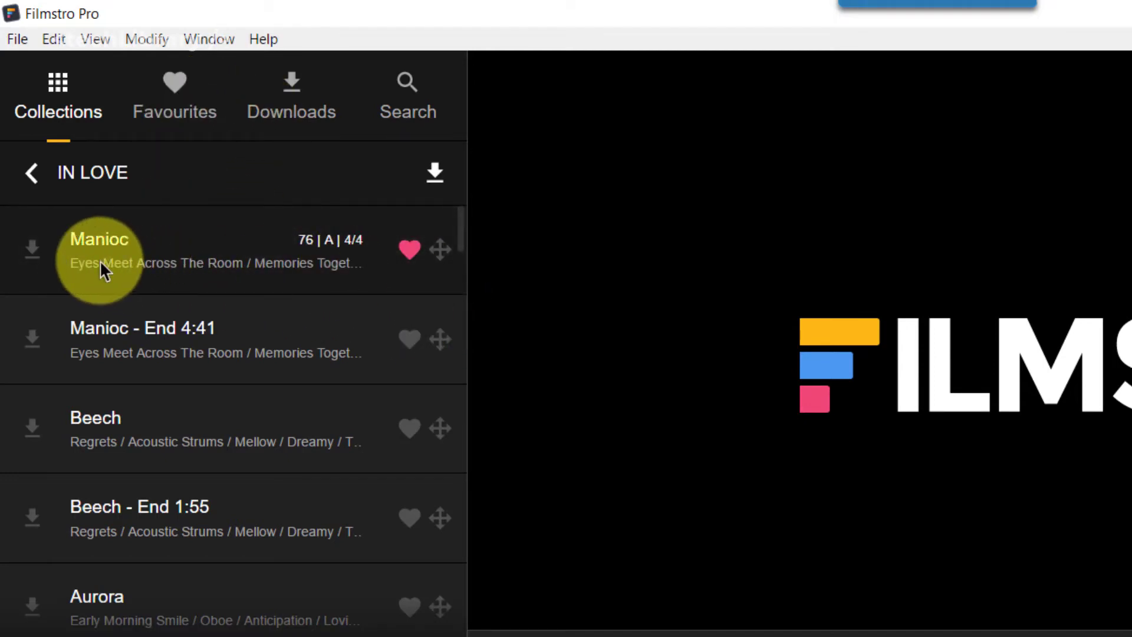
click(172, 108)
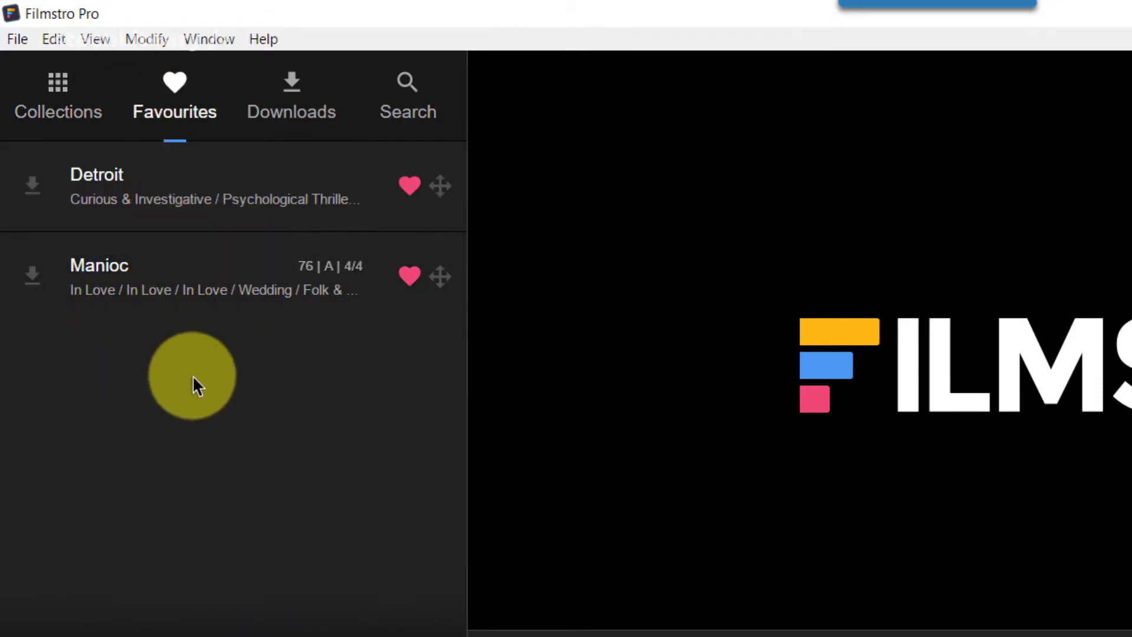
click(287, 95)
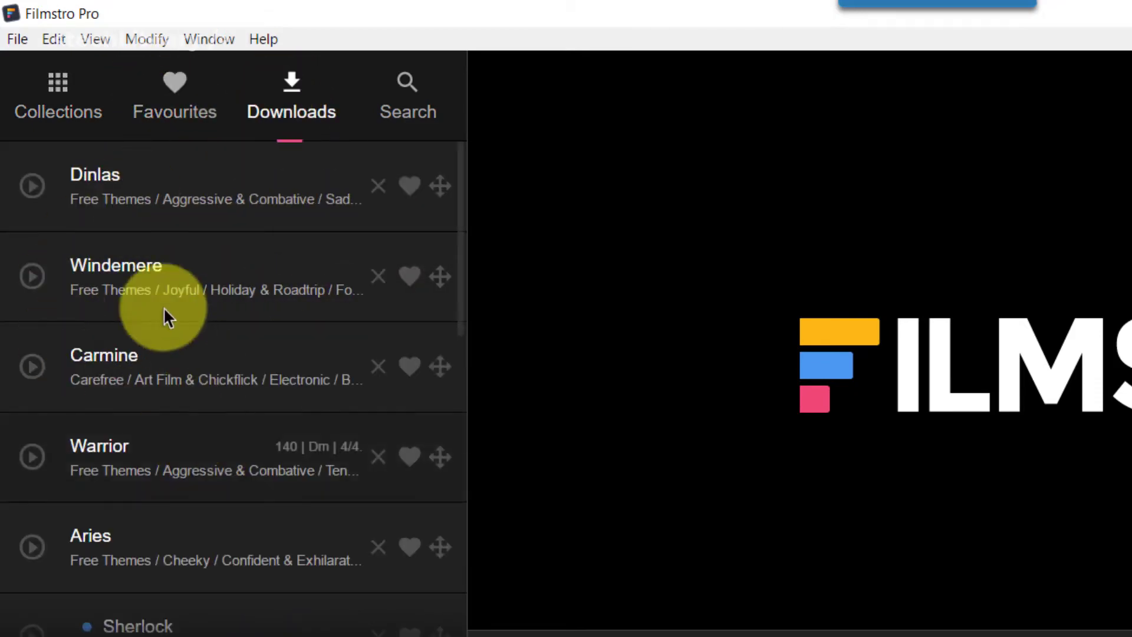
click(200, 91)
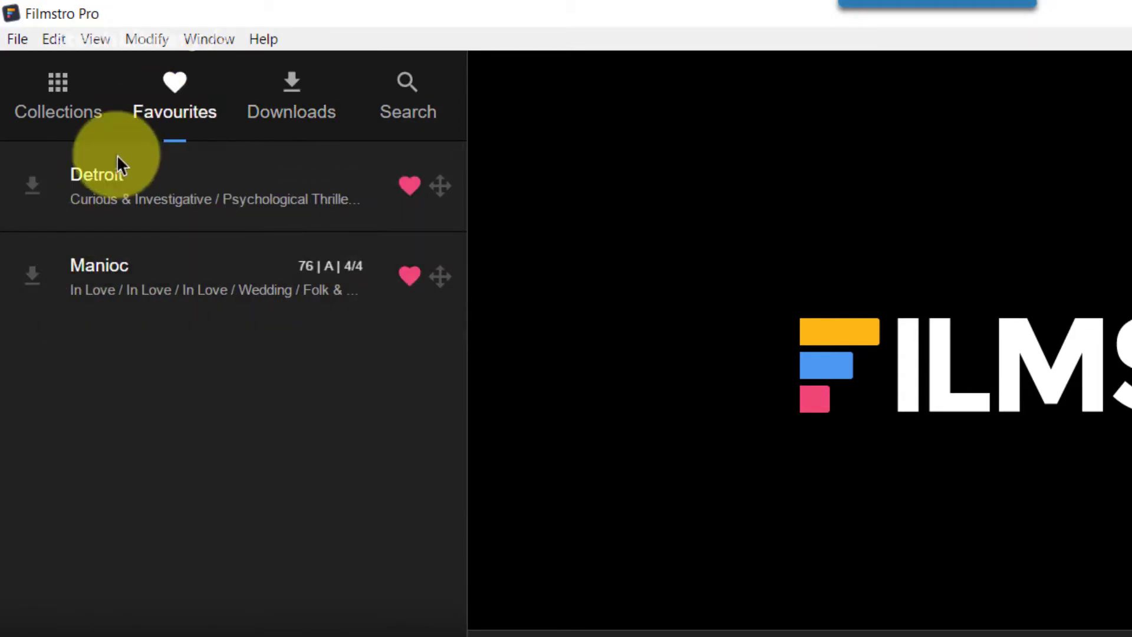
click(298, 113)
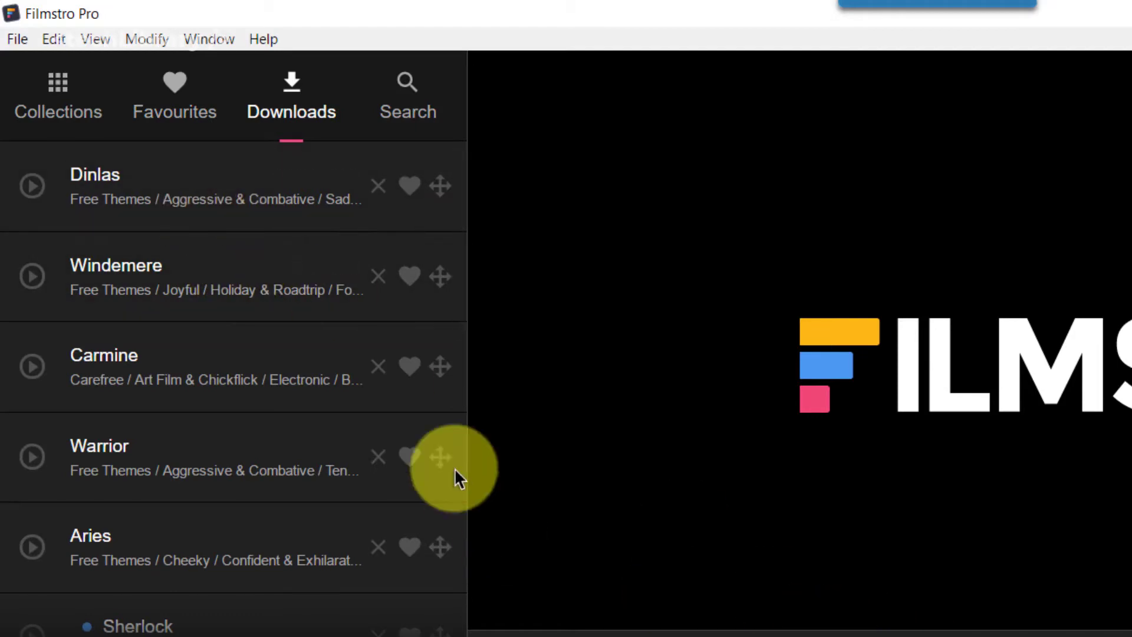
Step: Go between the track search and the collections grid, finishing on the collections grid
click(409, 111)
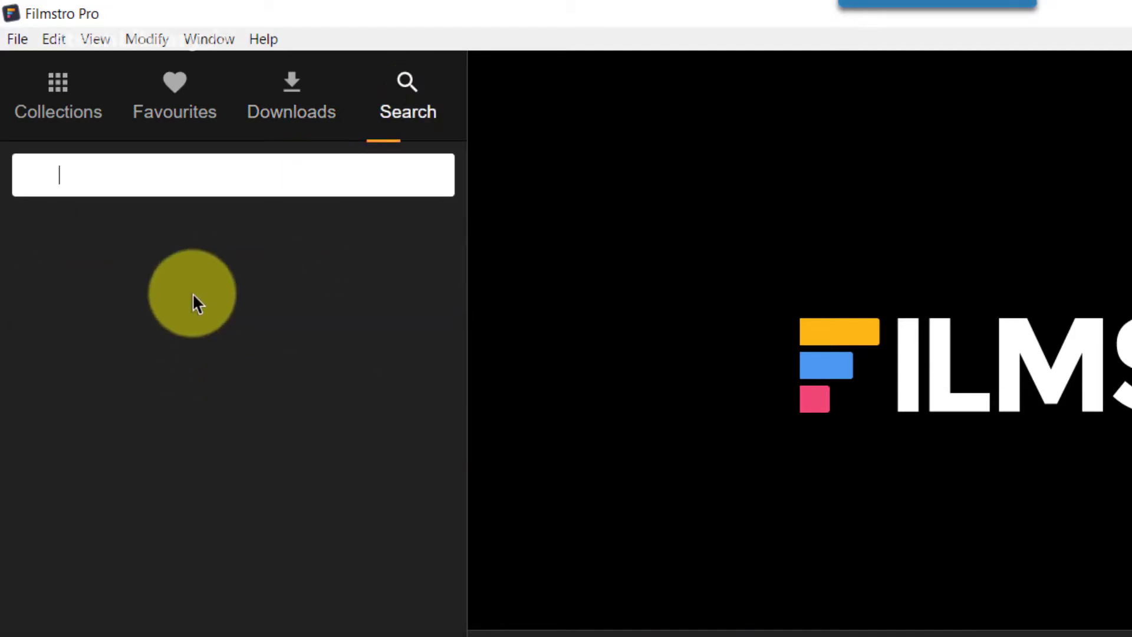
click(90, 178)
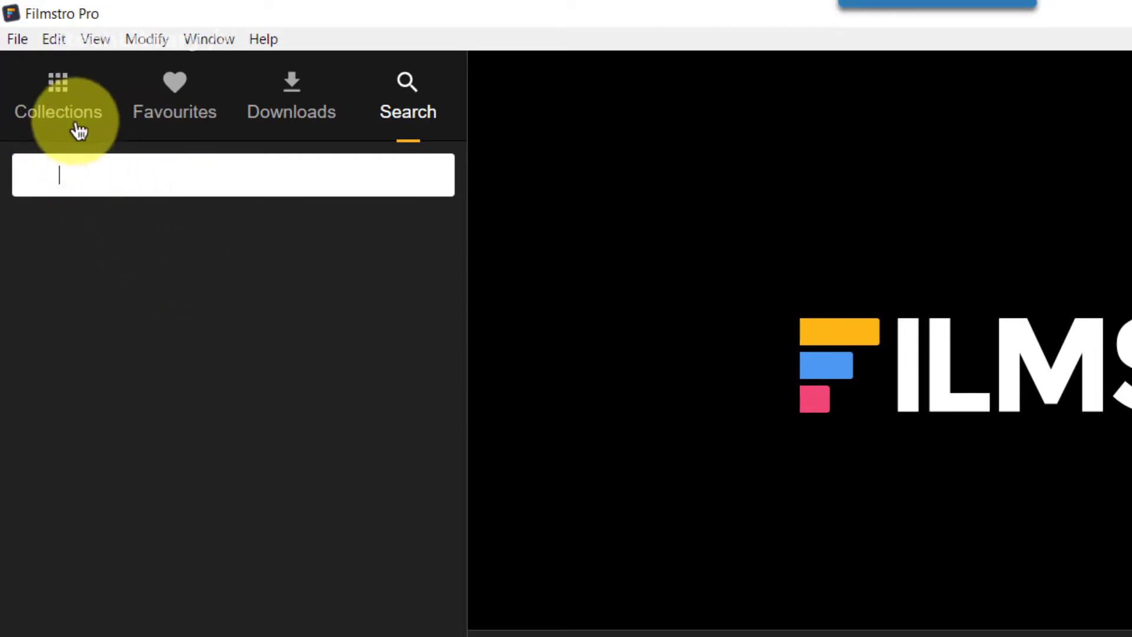
click(63, 110)
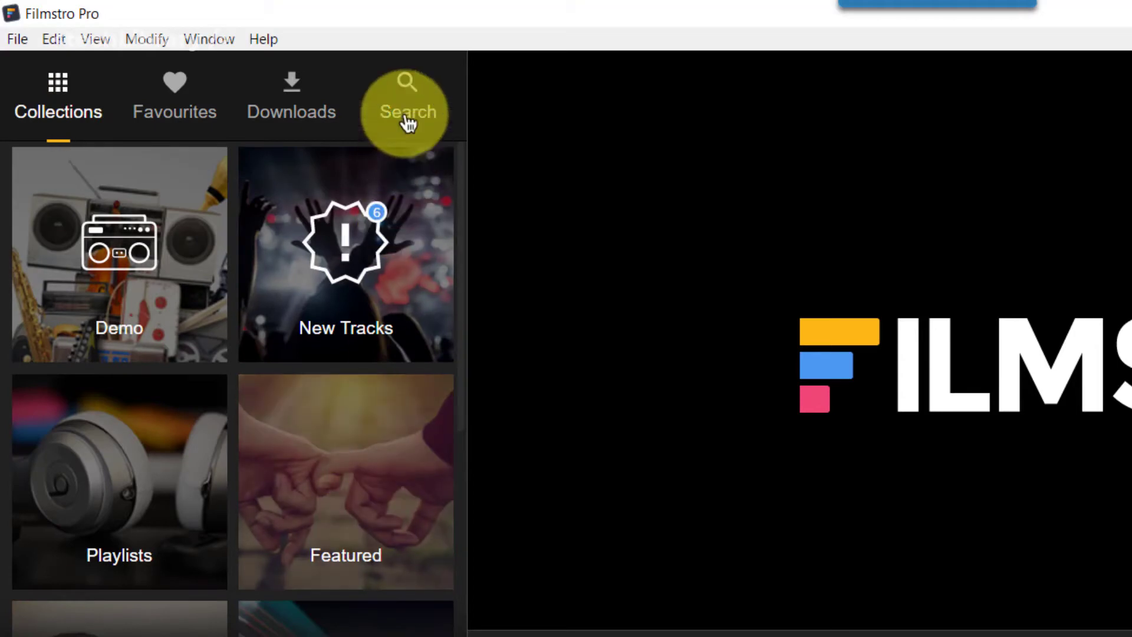
key(ctrl+f)
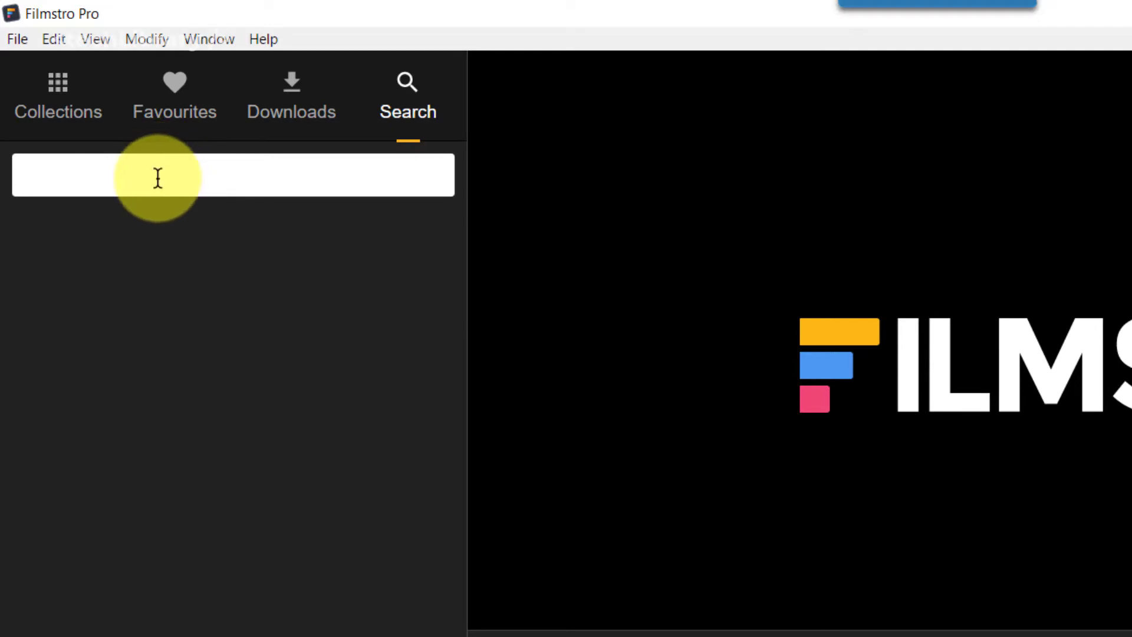
click(73, 105)
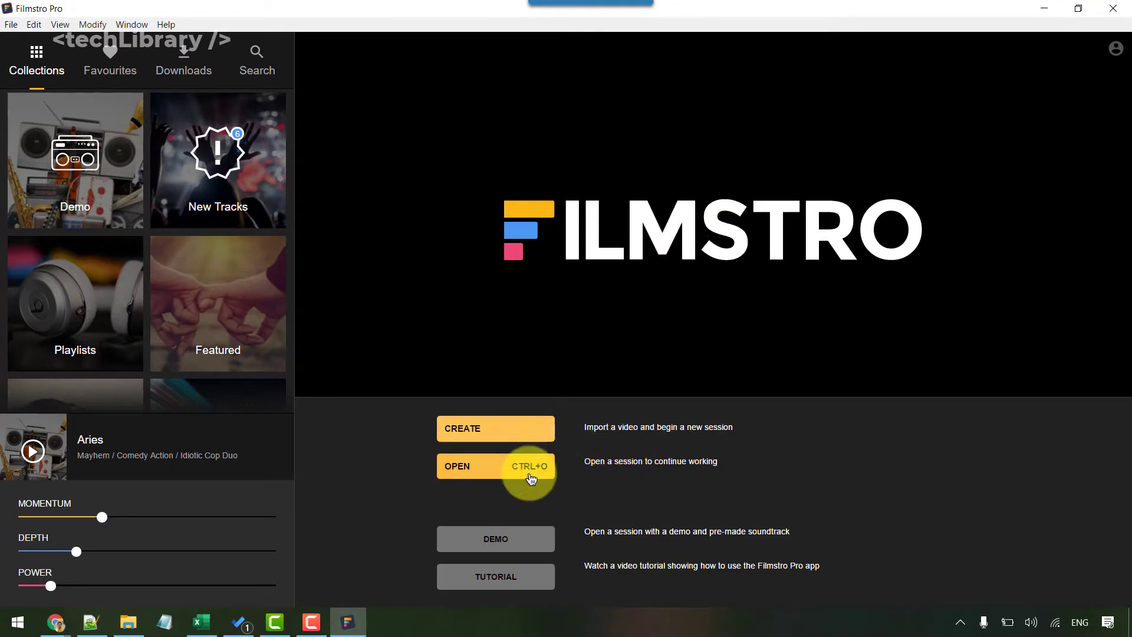
Step: Start a new session, trying Import Video and Soundtrack Only, then cancel the file picker and duration prompt
click(503, 432)
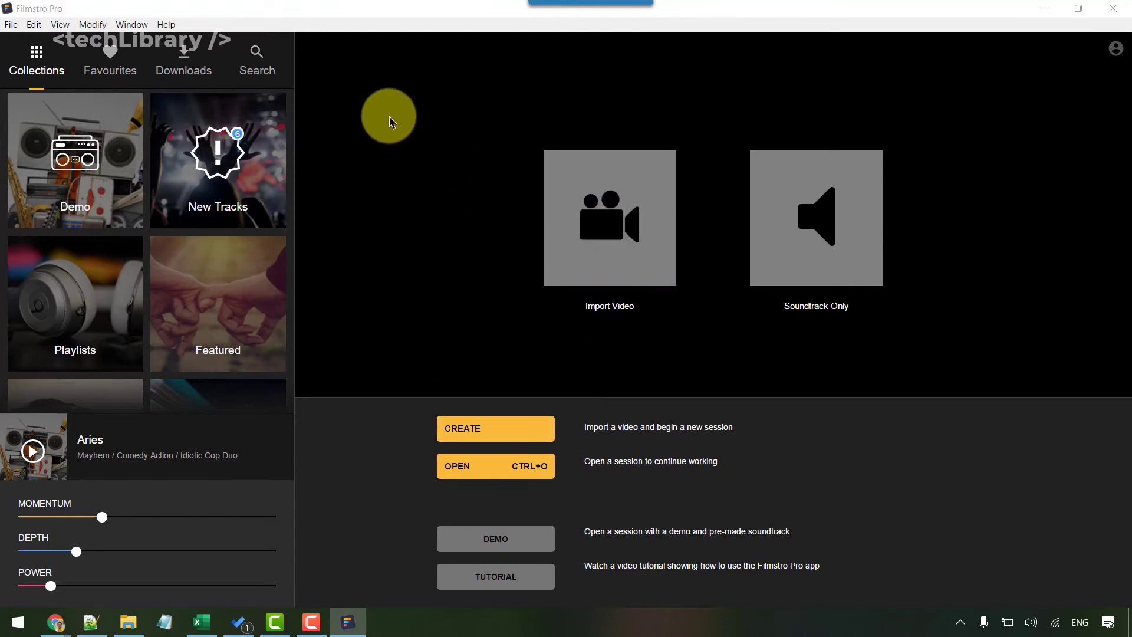
click(610, 221)
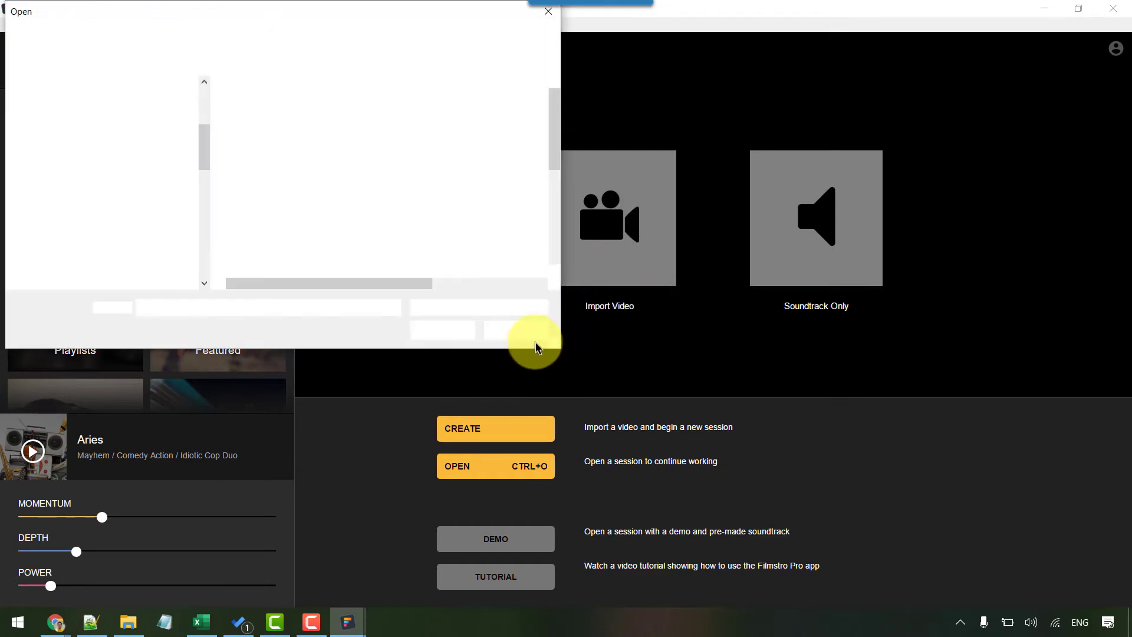
click(520, 333)
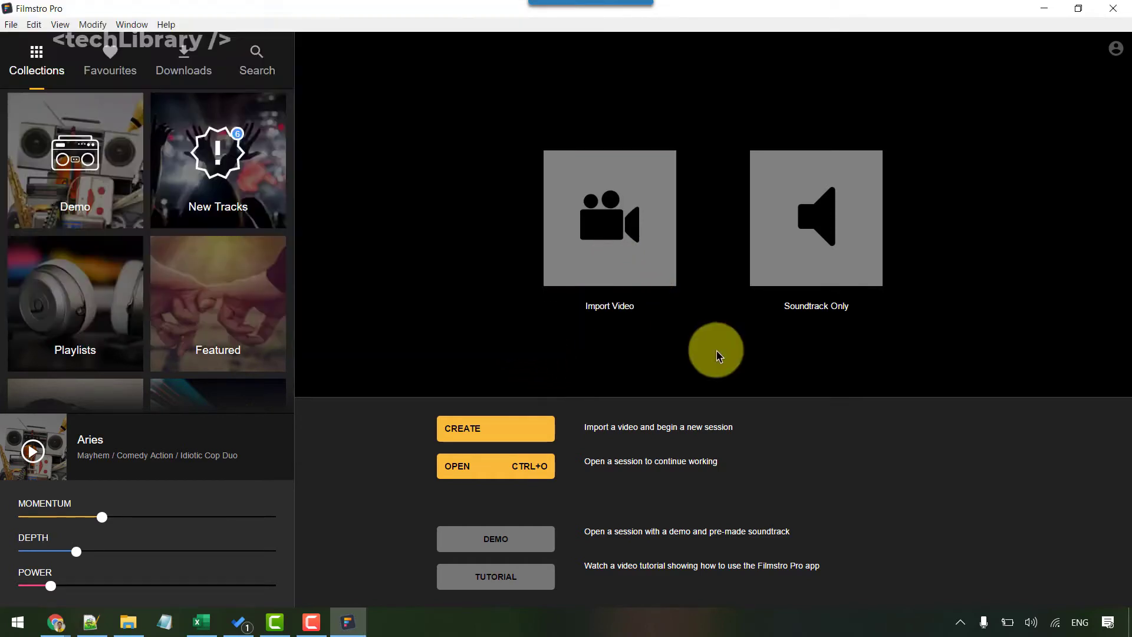
click(802, 238)
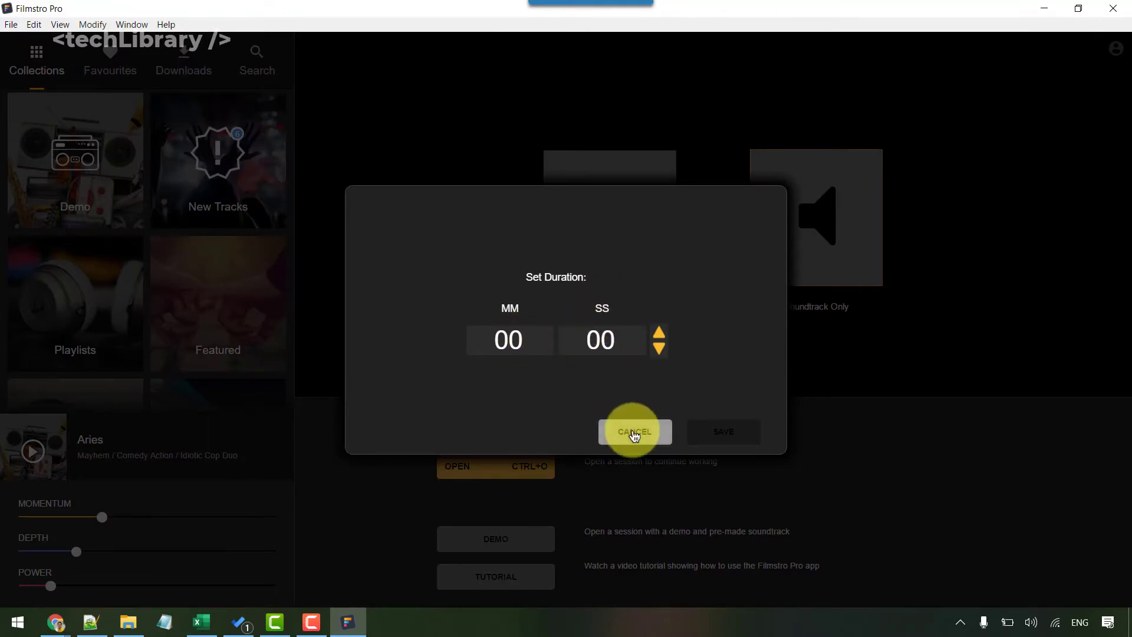
click(633, 431)
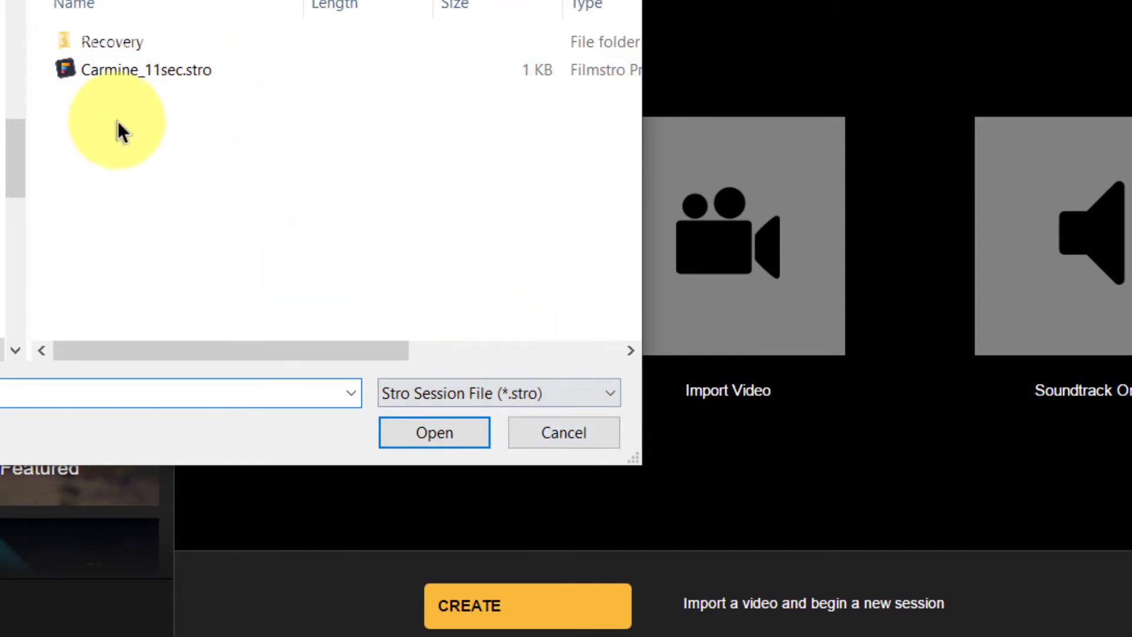
Step: Select Carmine_11sec.stro in the session browser, then close the browser without opening it
click(137, 74)
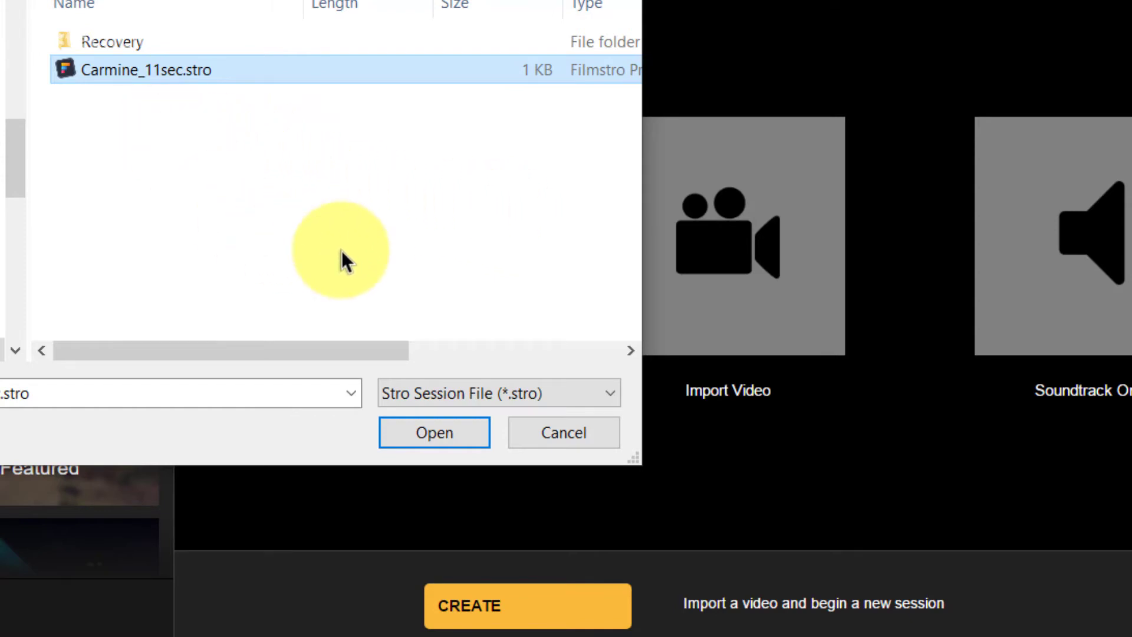
click(570, 431)
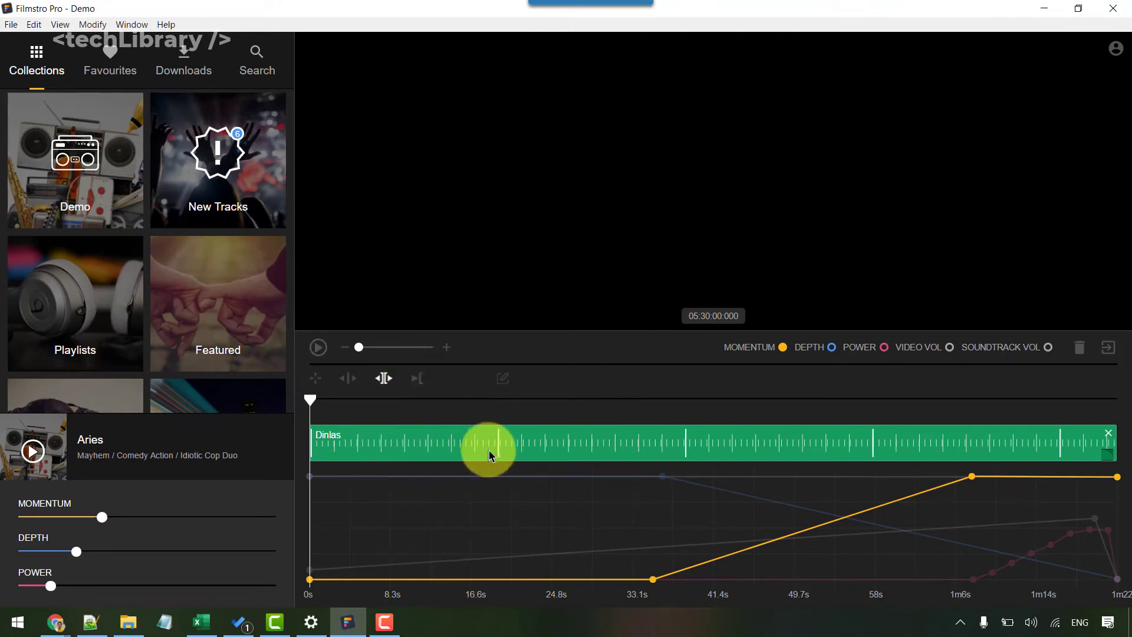
Step: Open the Demo track list and place Dinlas from Downloads onto the timeline
click(80, 173)
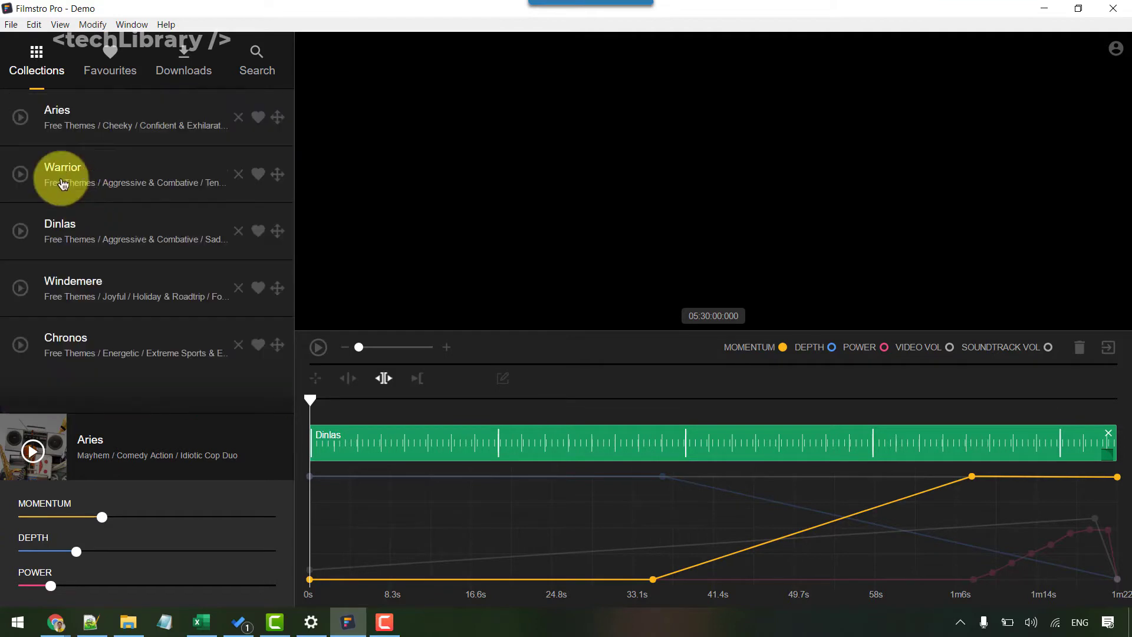
click(190, 67)
mouse_move(145, 142)
mouse_down()
mouse_move(407, 452)
mouse_move(502, 447)
mouse_up()
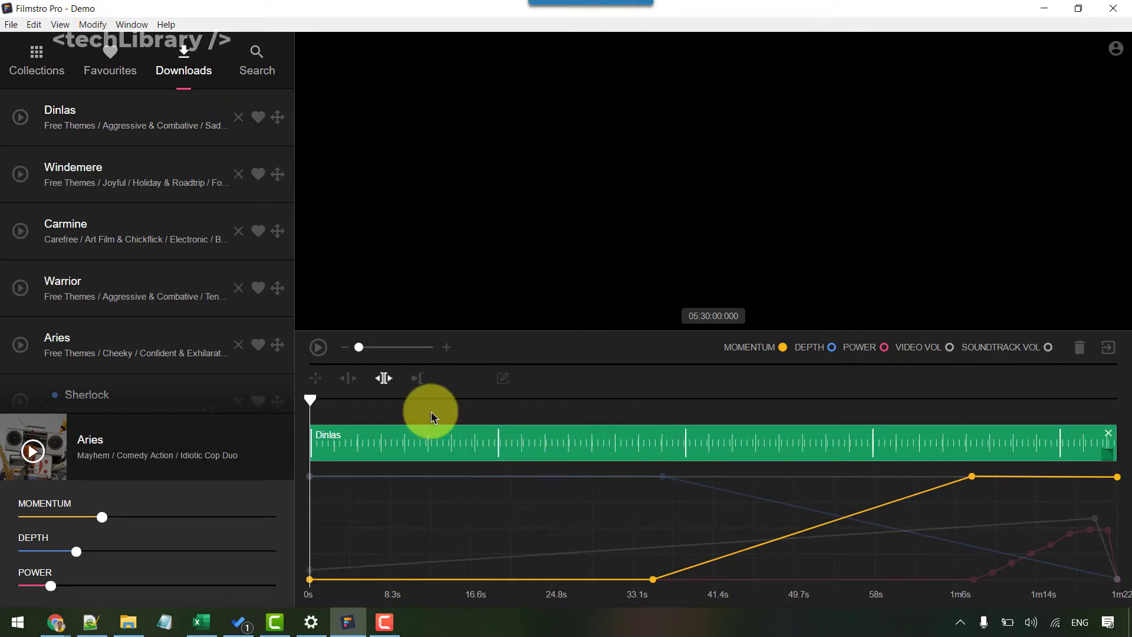
Step: Play the demo video, then select the Depth and then the Power curve for editing
click(319, 348)
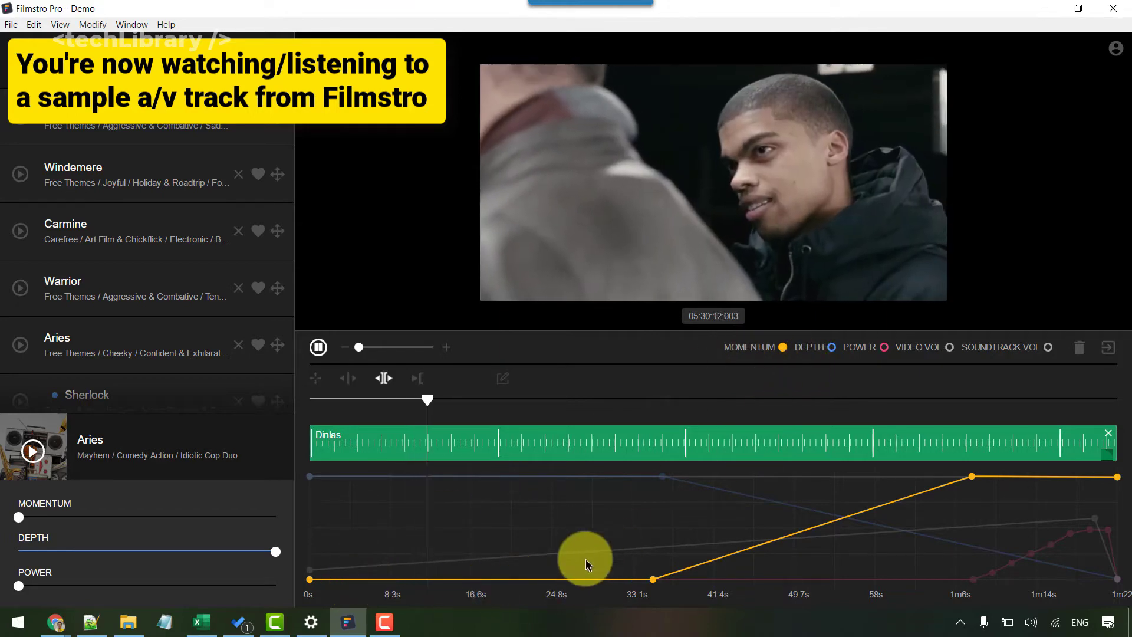
click(810, 350)
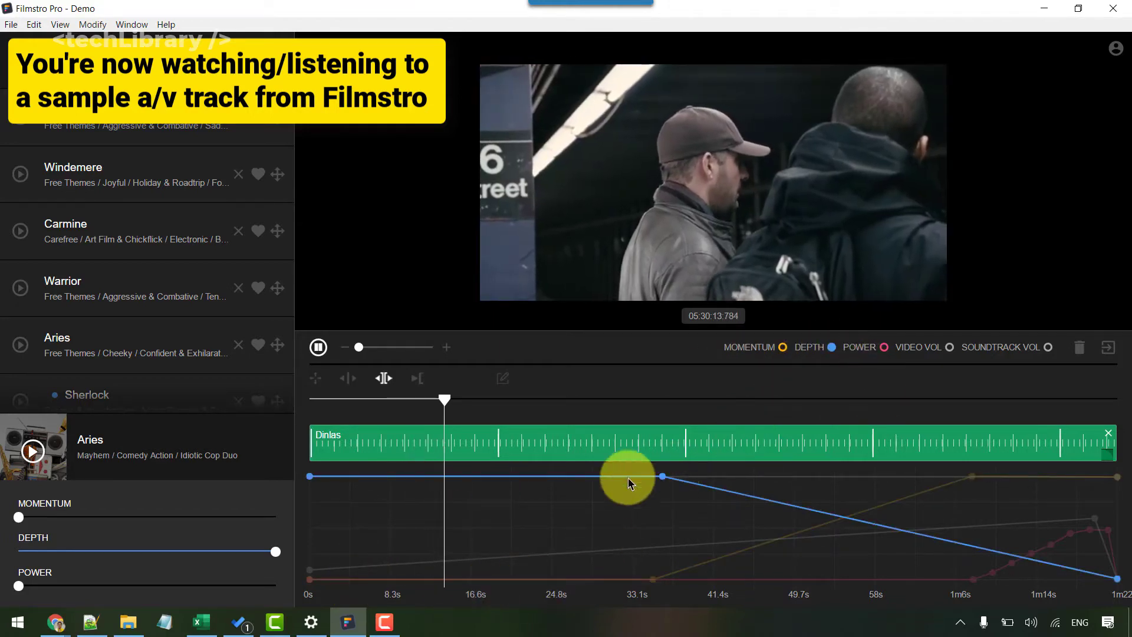
click(869, 350)
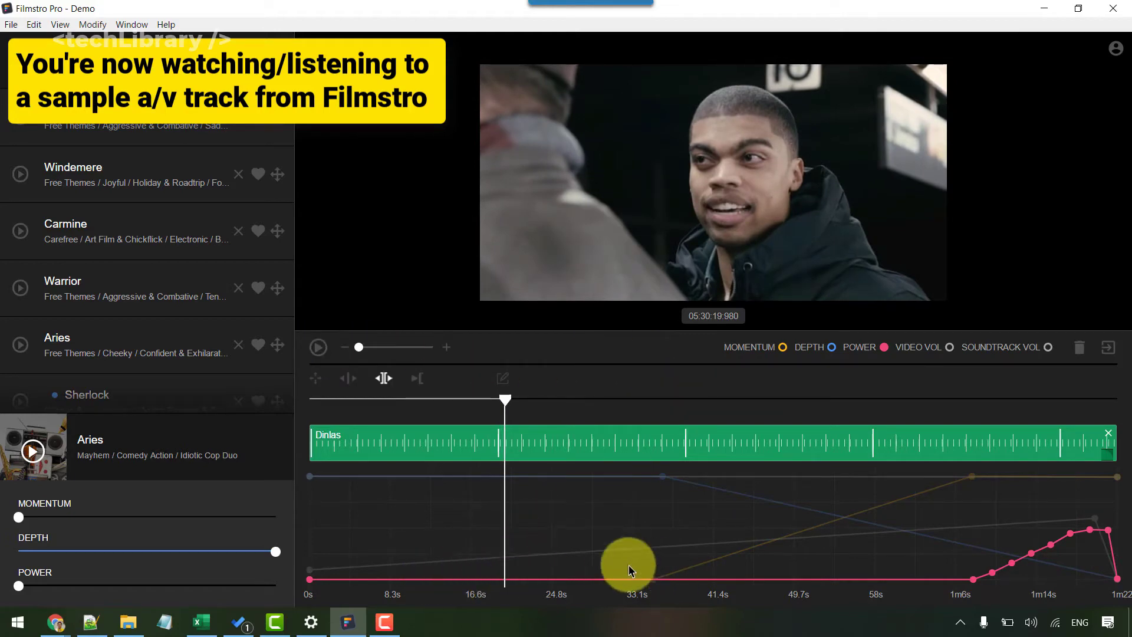
Step: Add Momentum points near 8 and 20 seconds and raise the low point near 35 seconds
click(748, 348)
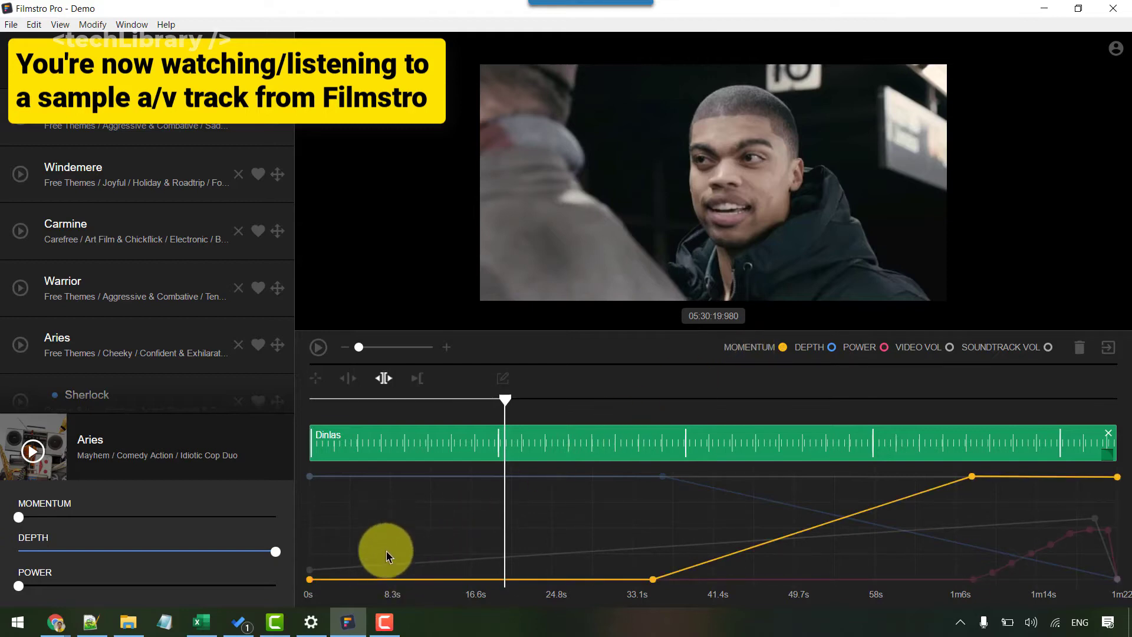
click(382, 523)
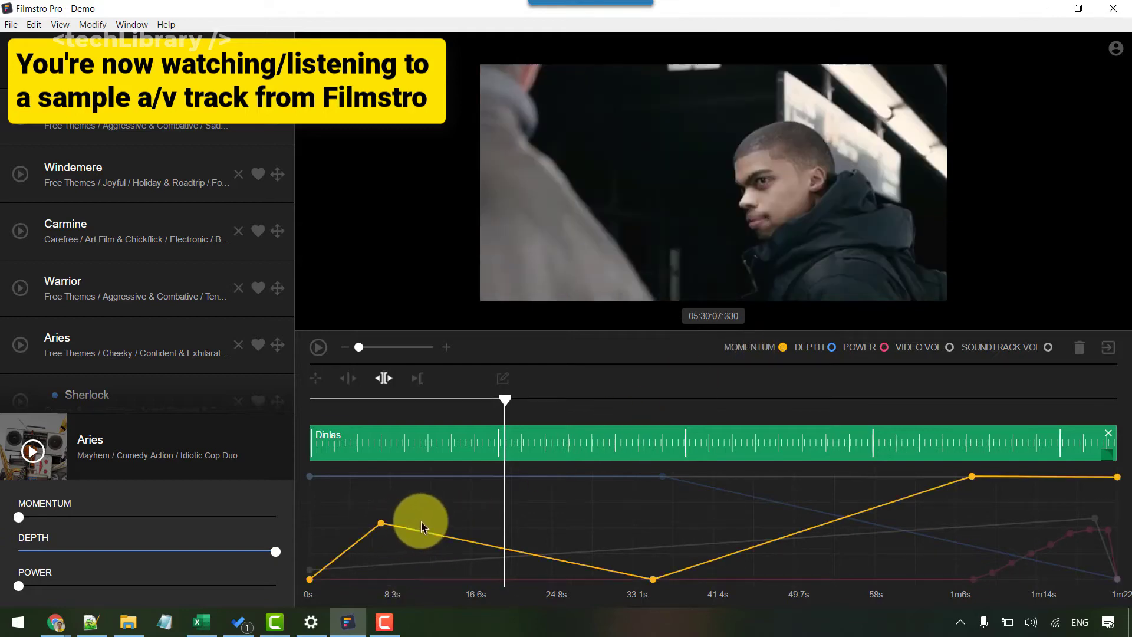
click(519, 503)
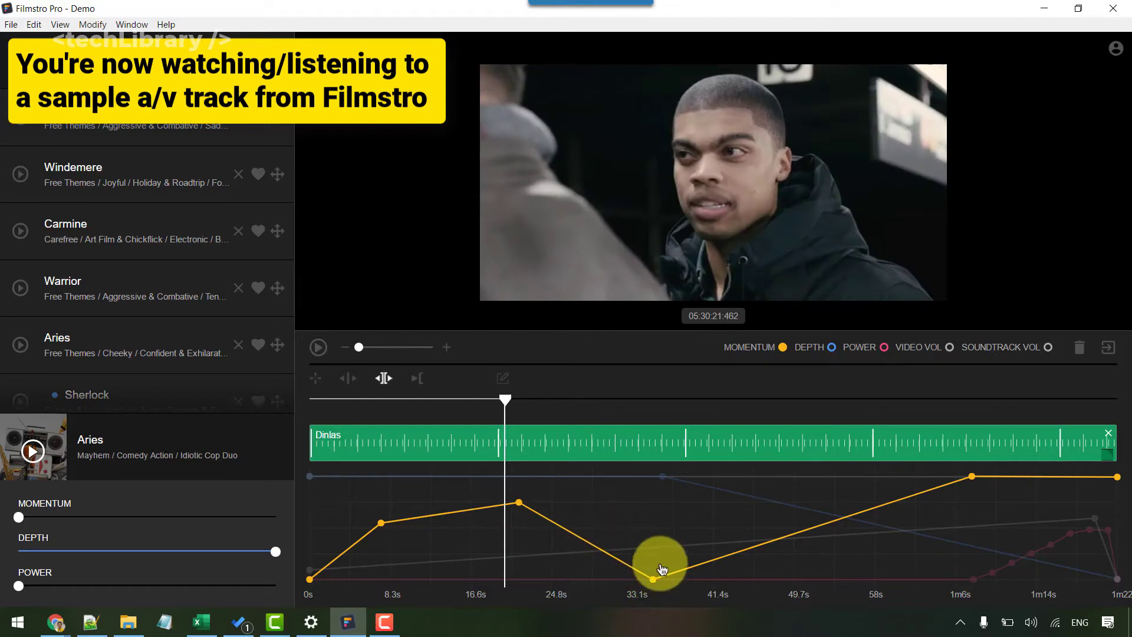
drag(662, 564, 675, 506)
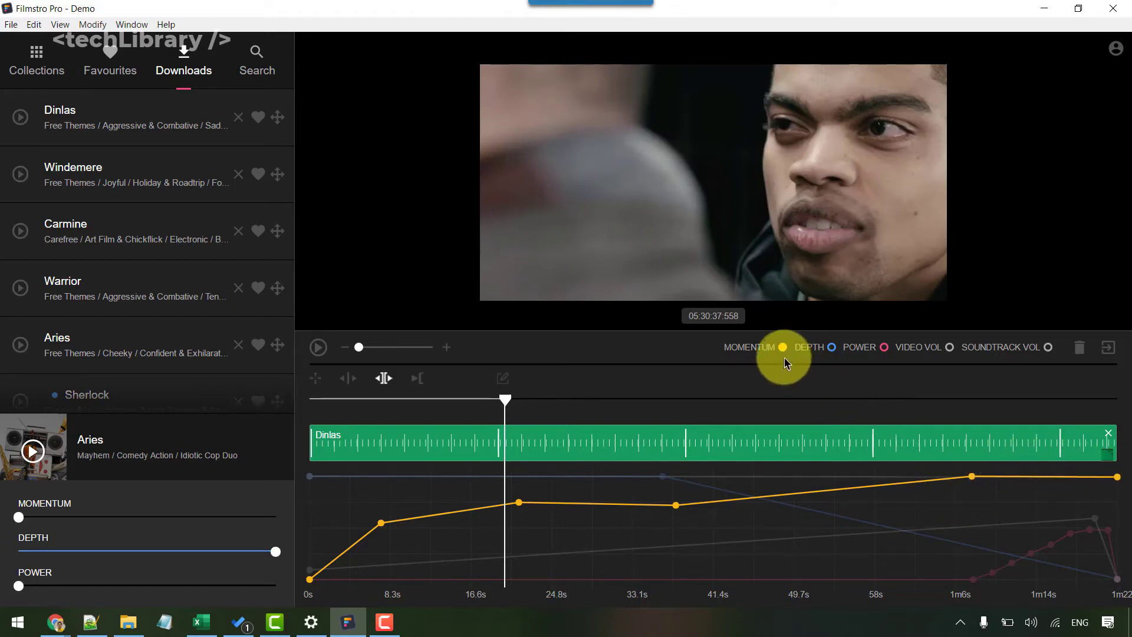
Step: Lower the video volume from about 16 seconds until about 1m6s
click(808, 348)
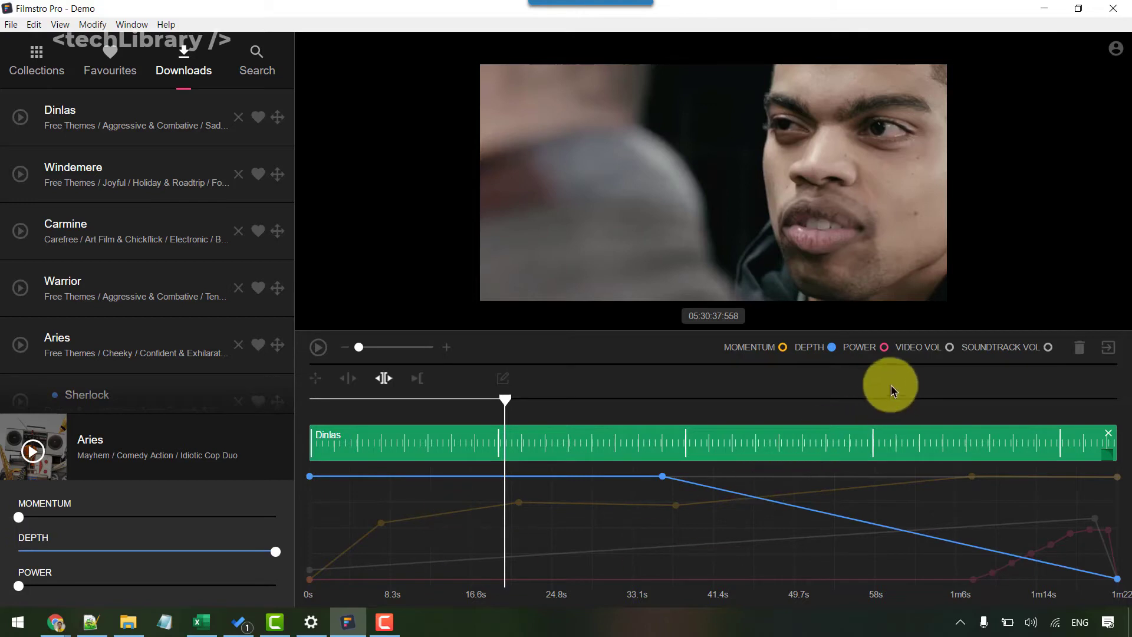
click(920, 349)
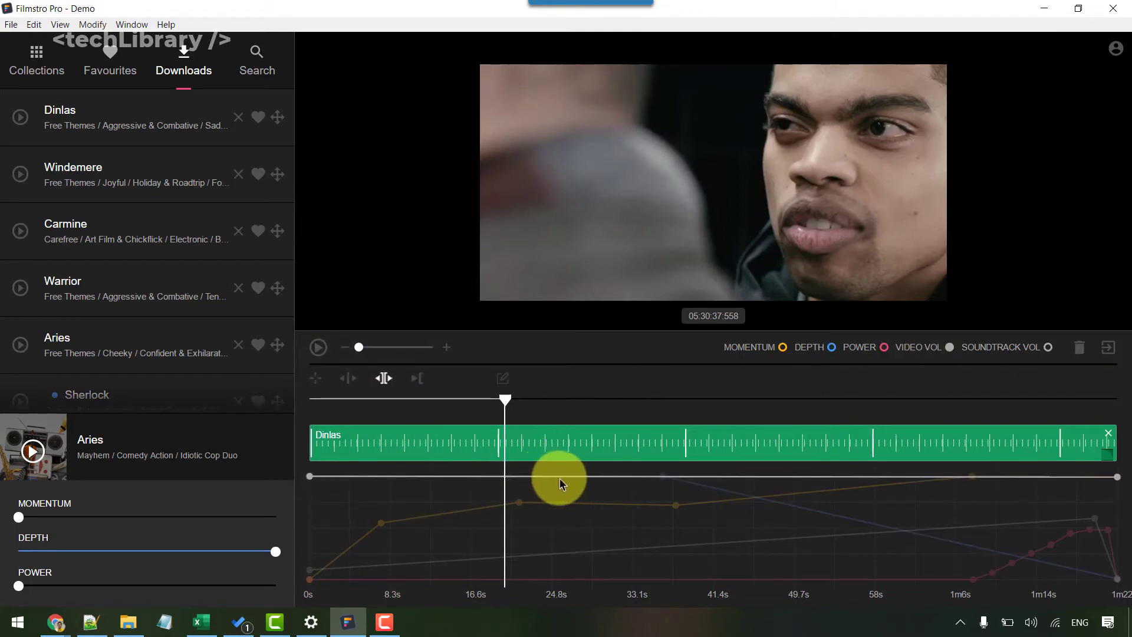
click(478, 524)
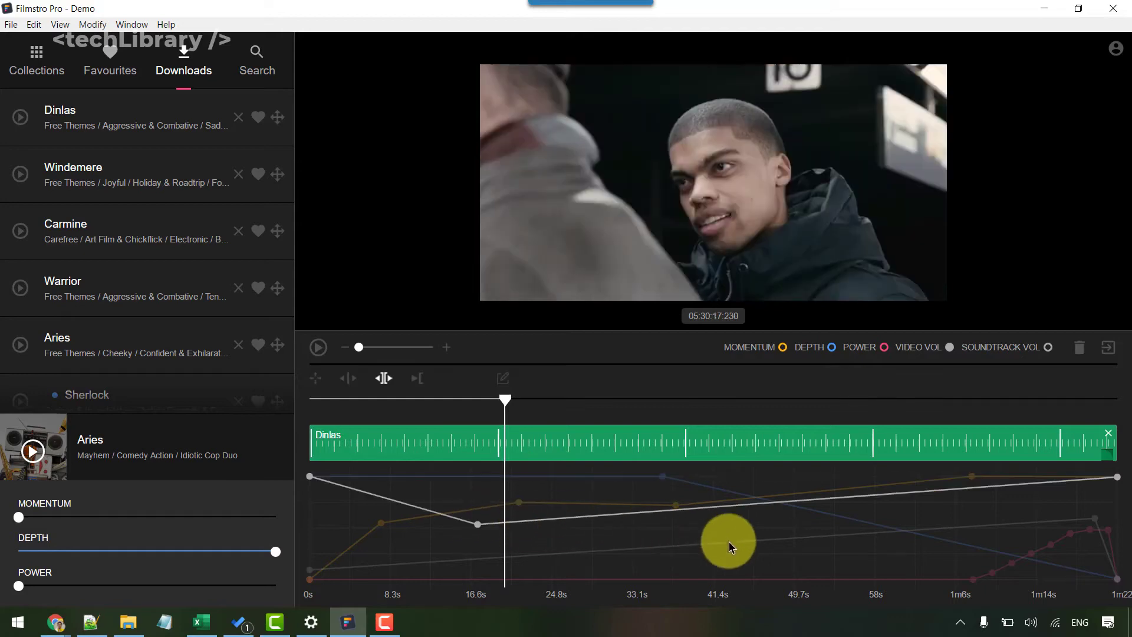
click(953, 526)
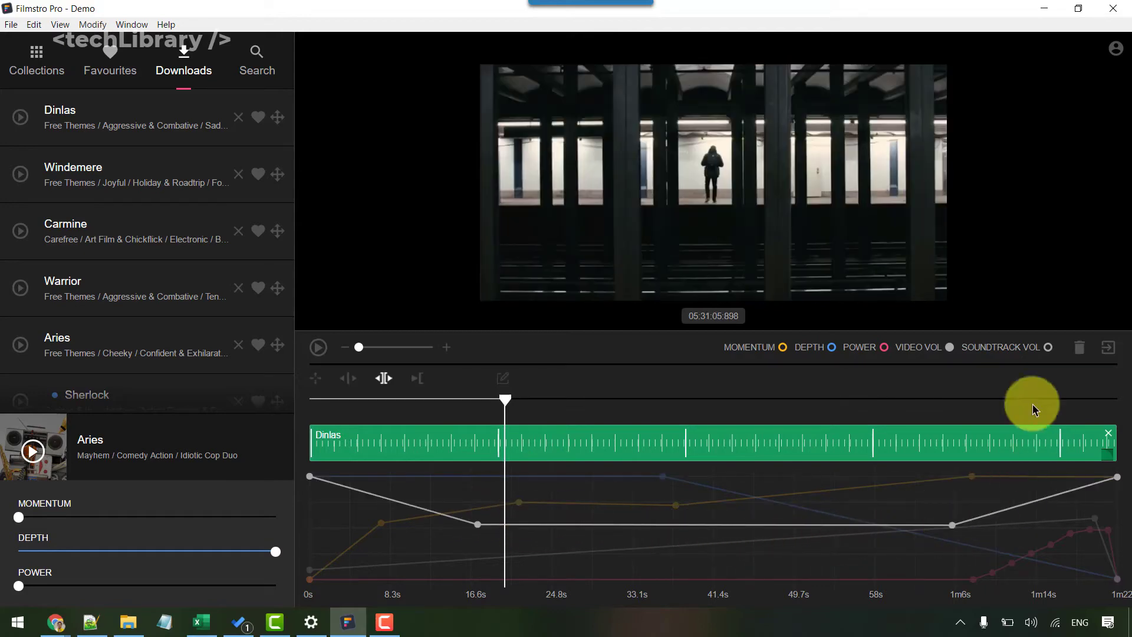
Step: Make the soundtrack volume rise by about 8 seconds, then return playback to the start
click(1011, 351)
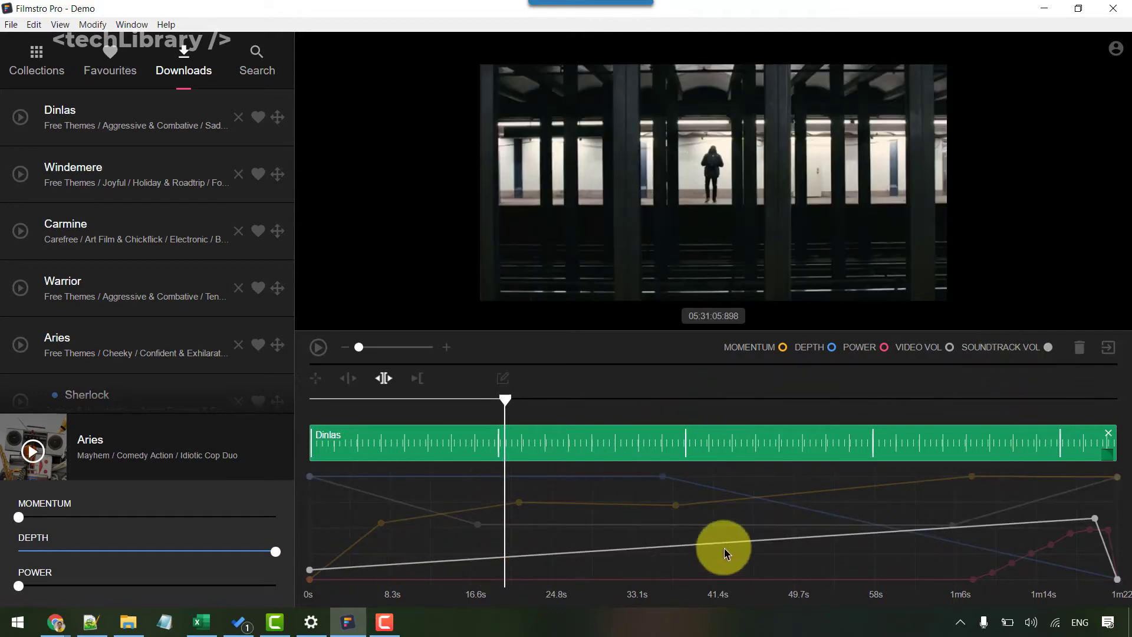
click(371, 527)
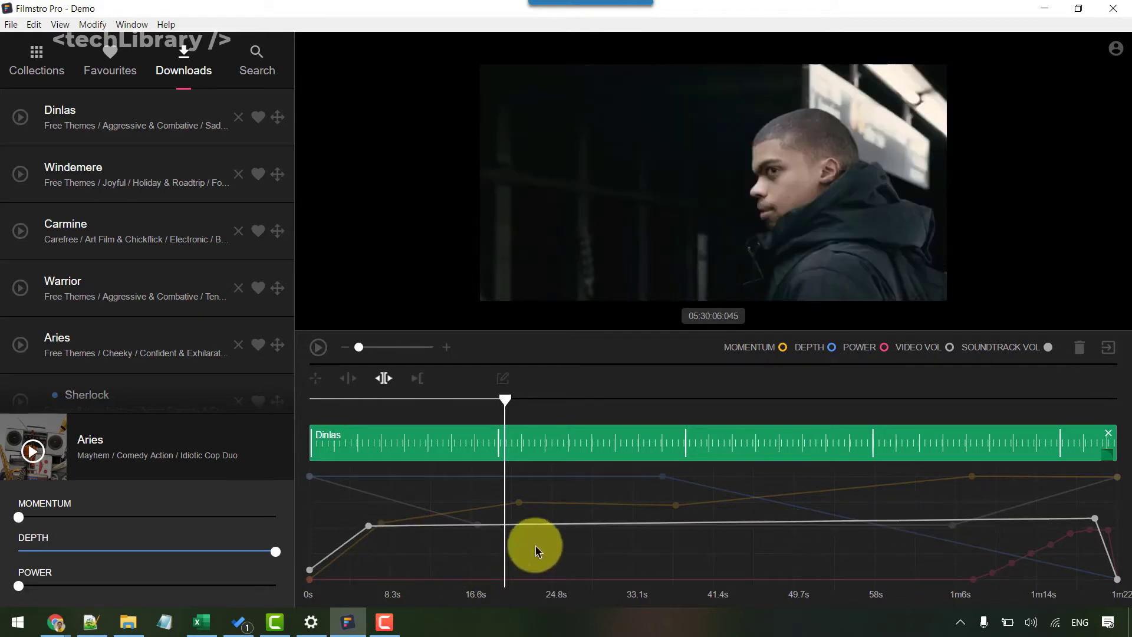
click(319, 407)
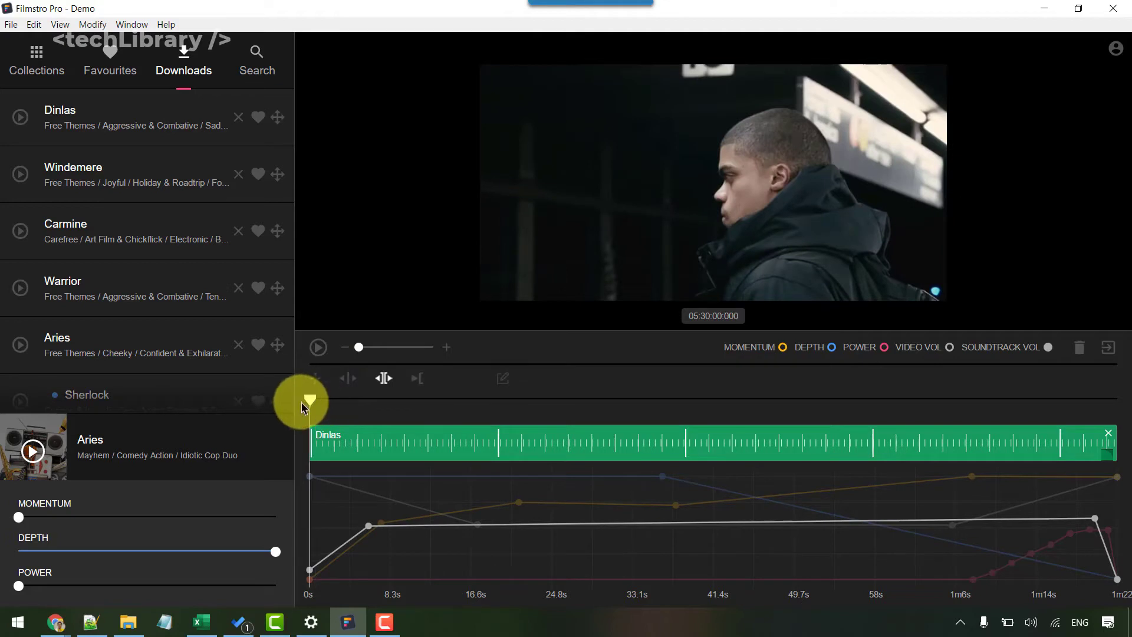
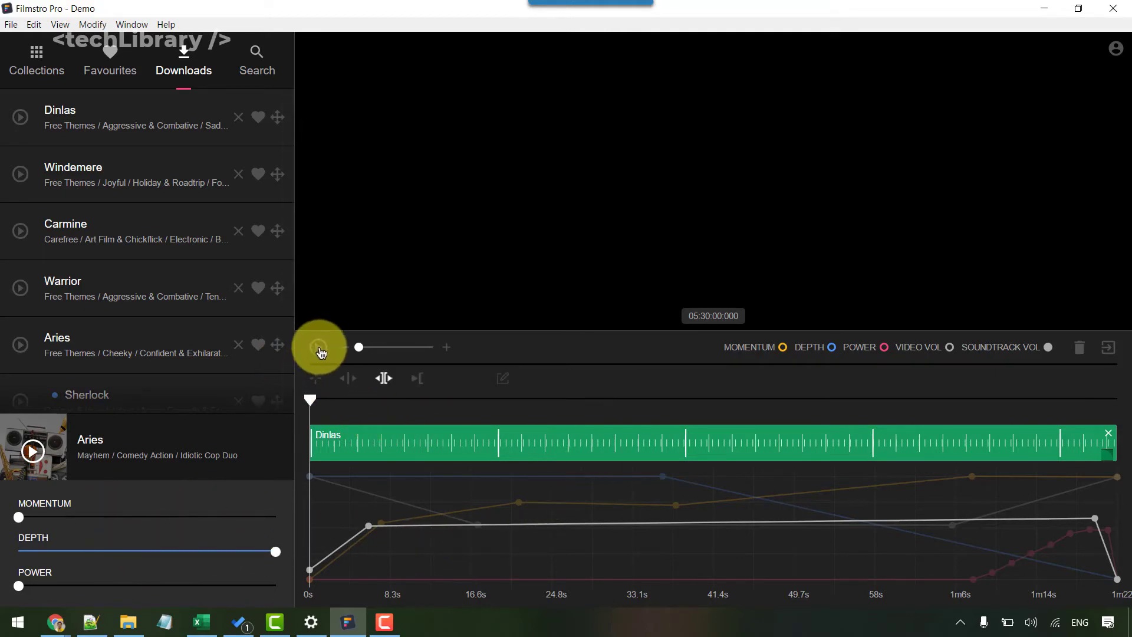
Step: Play the video and shape momentum to reach full around 25s, then hold zero from about 33s to 38s
click(320, 349)
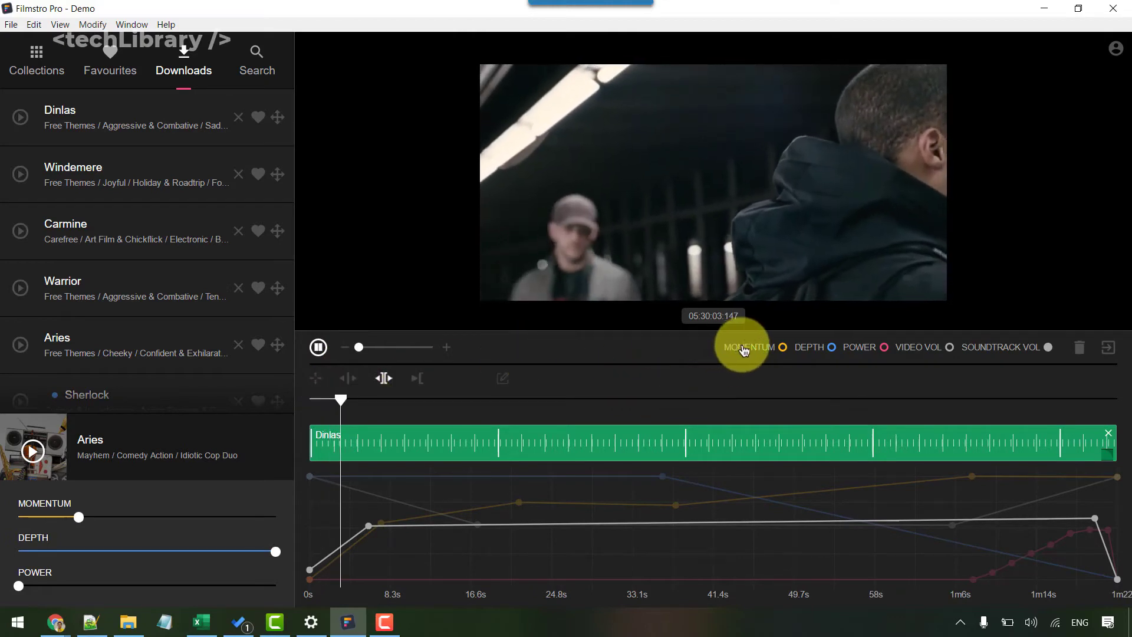
click(746, 350)
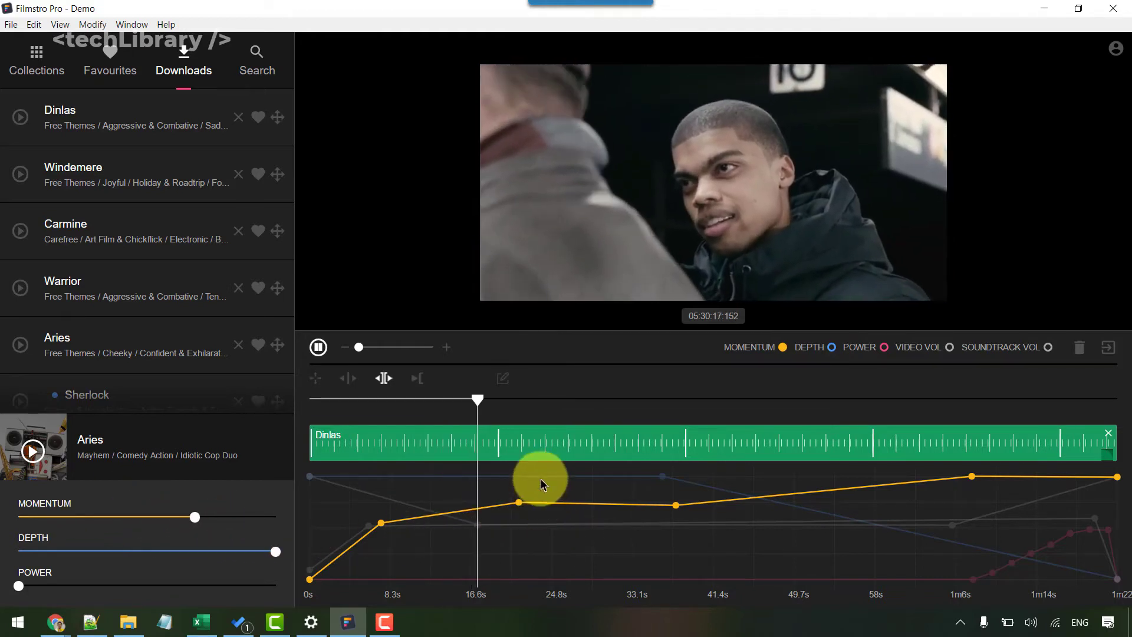
click(582, 478)
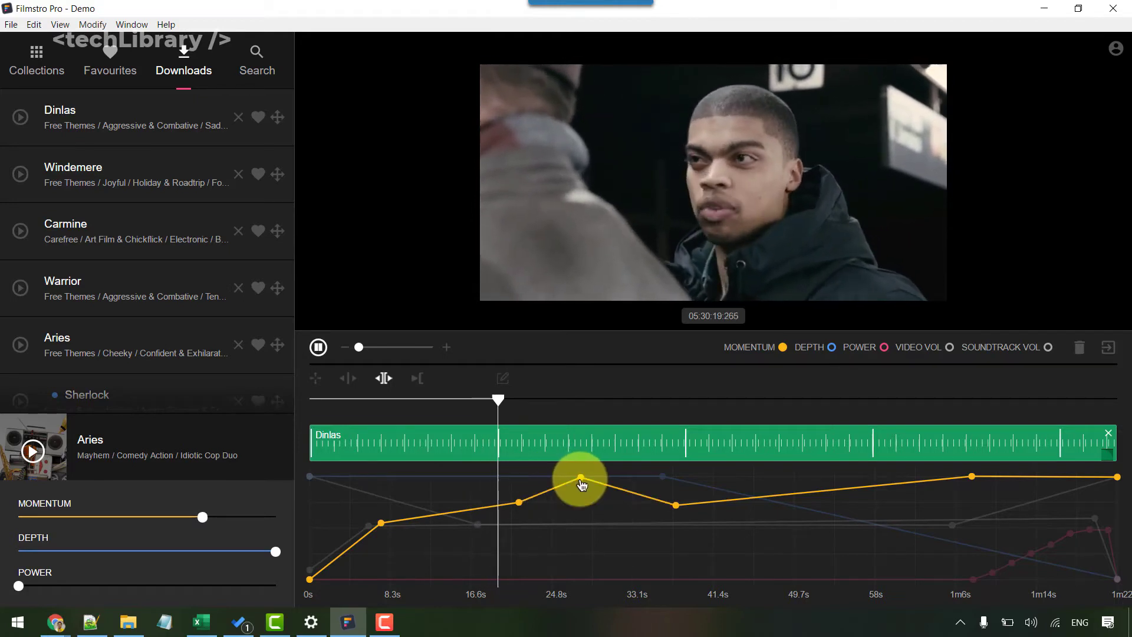
click(530, 476)
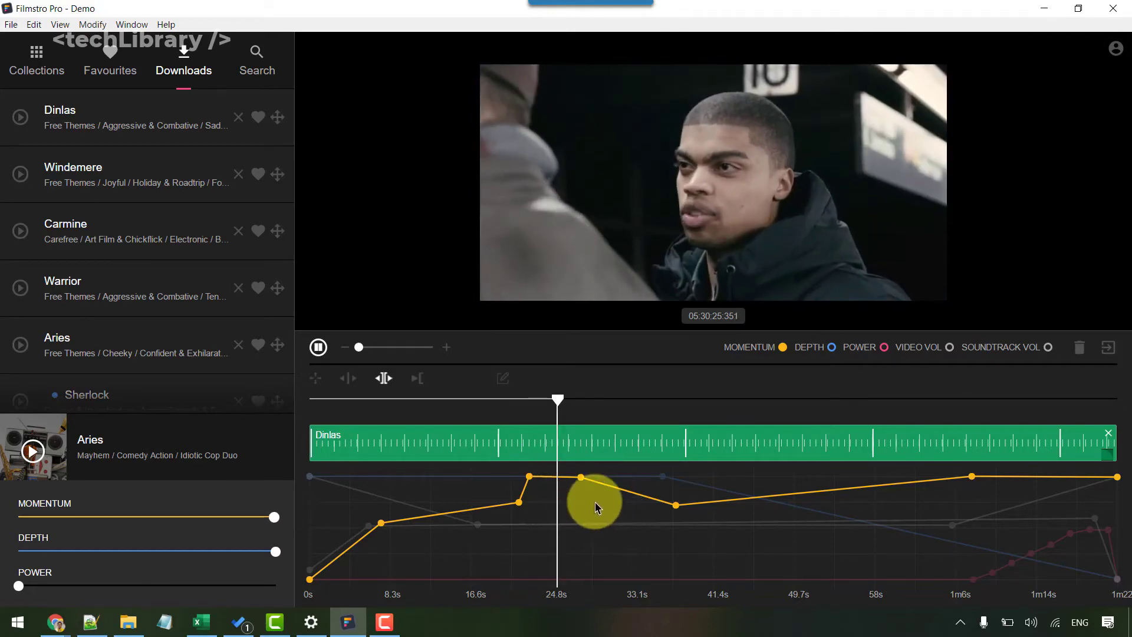
click(612, 578)
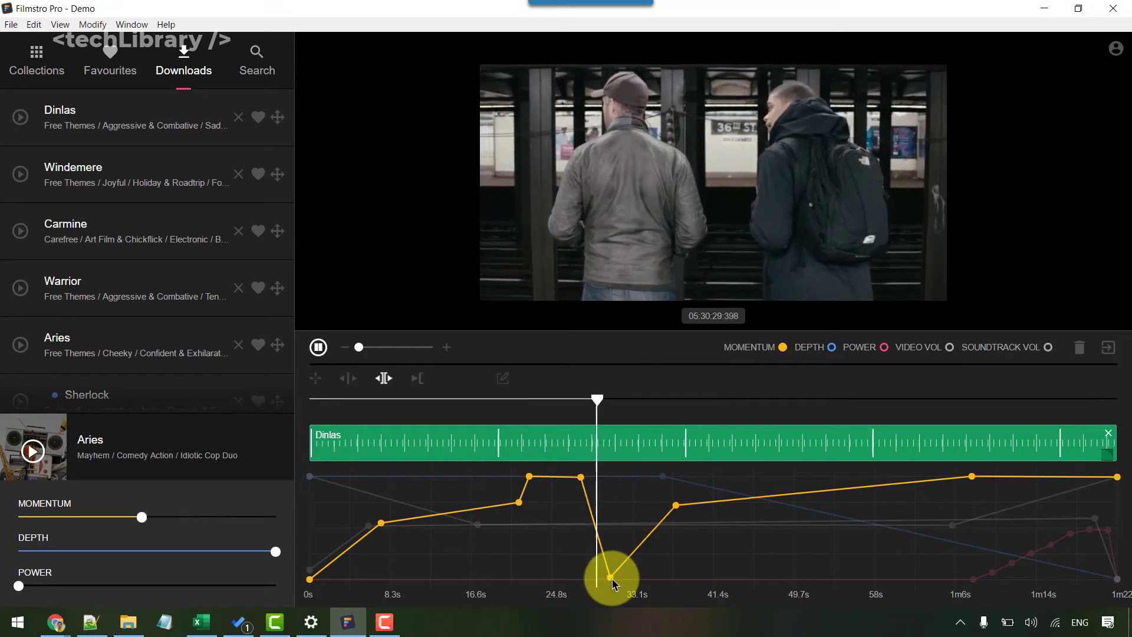
click(675, 578)
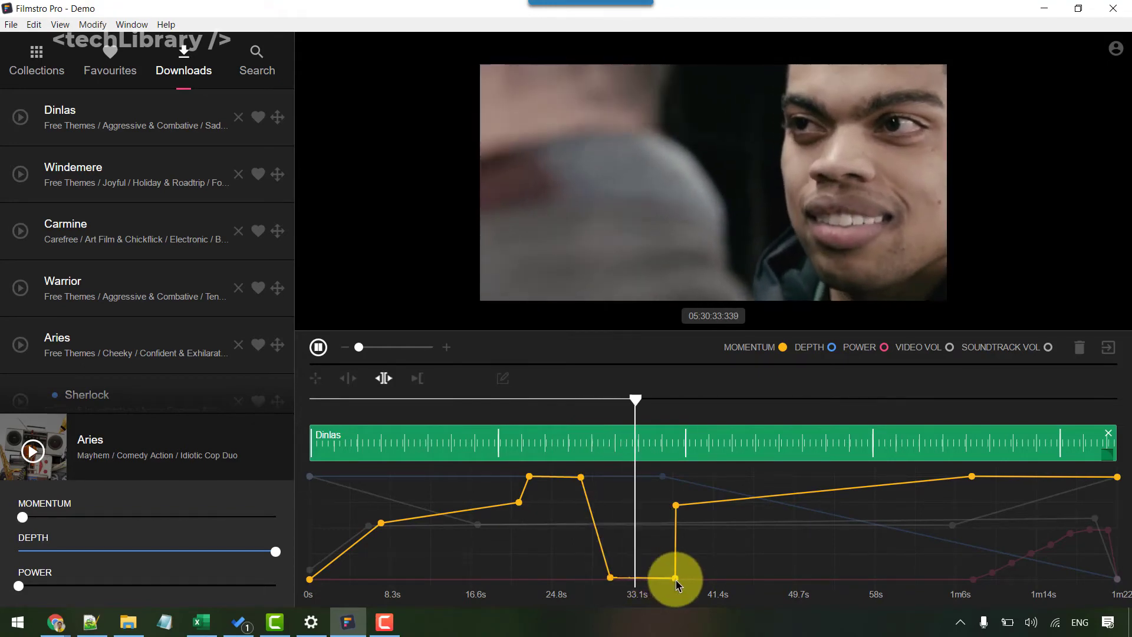
Step: Add video-volume keyframes at about 41s and 1m6s, pulling the 1m6s point to near silence
click(905, 356)
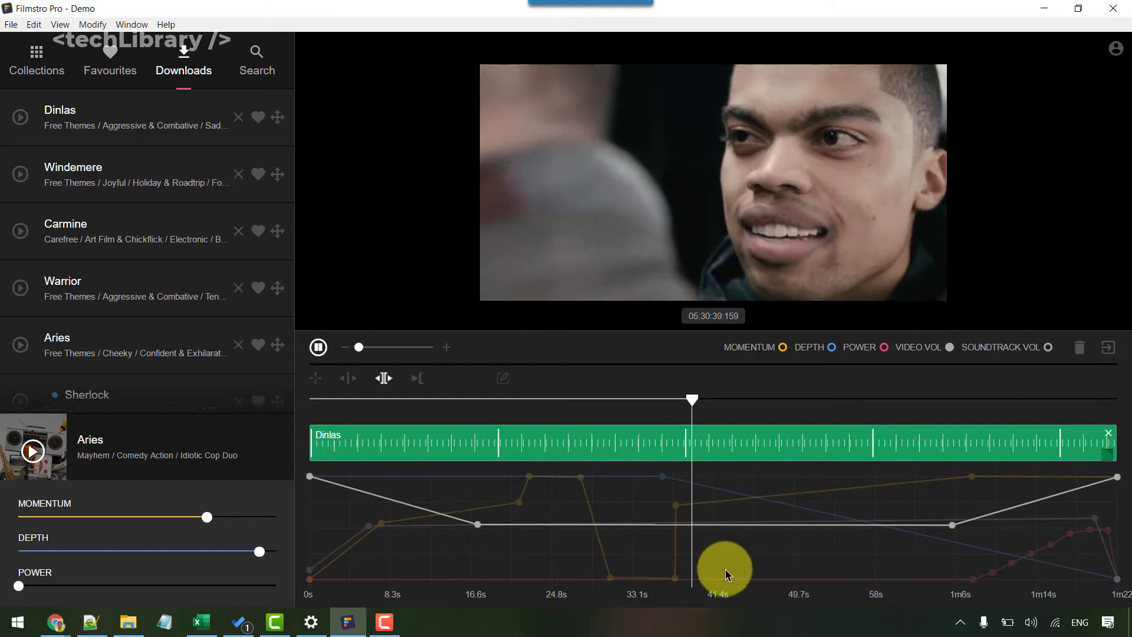
click(766, 565)
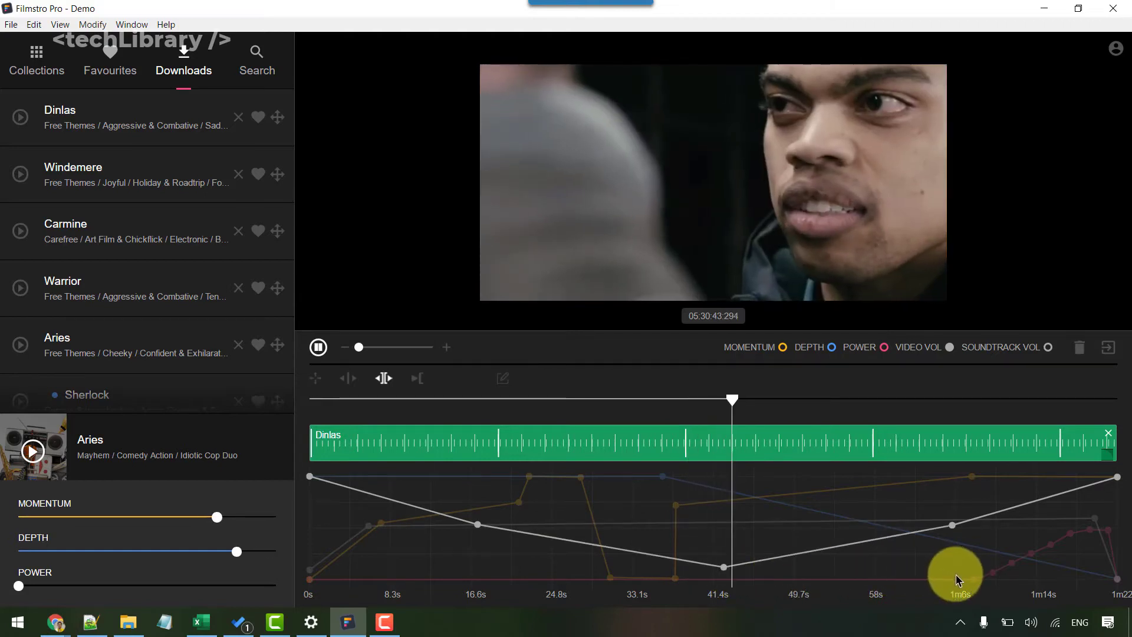
click(956, 574)
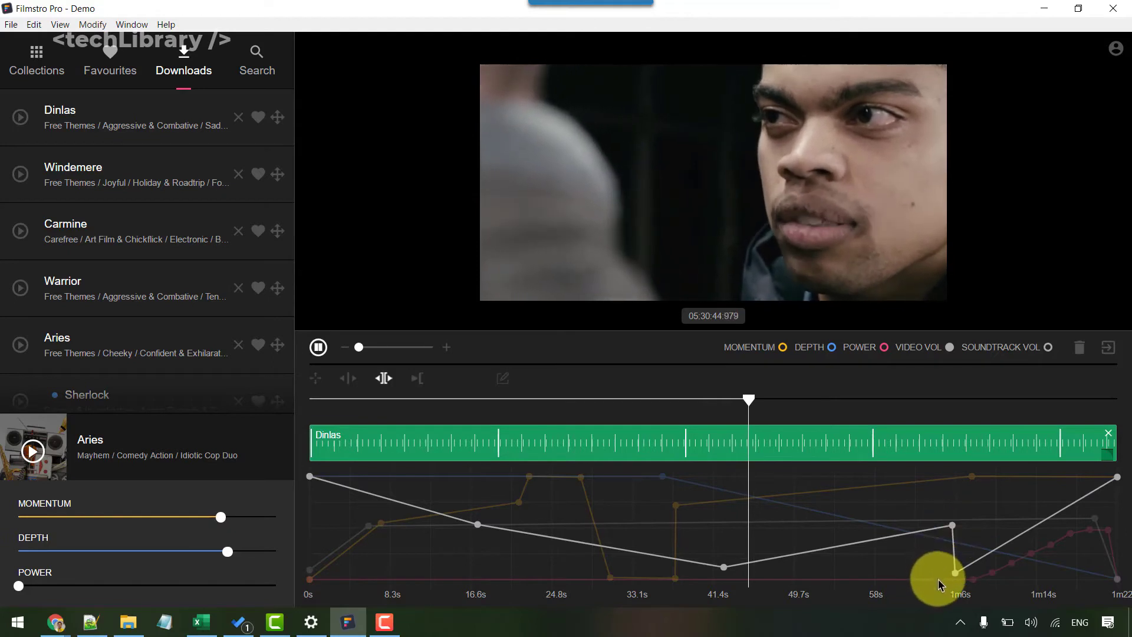
drag(951, 525, 937, 579)
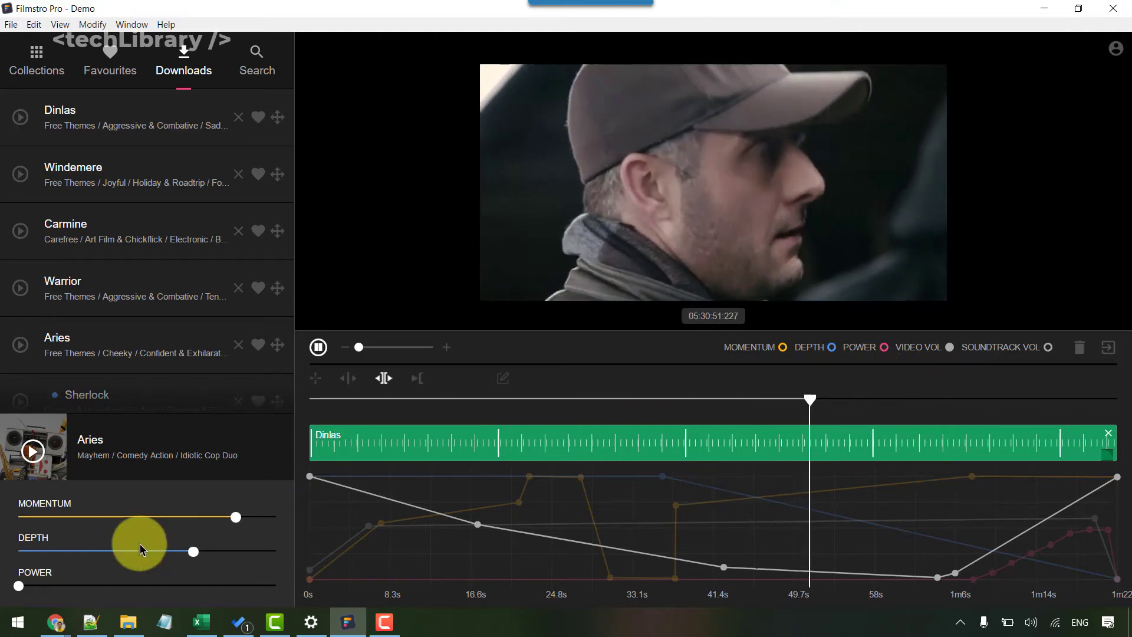
Step: Drop depth to minimum from around 55s and lower momentum near 1m6s and at the track's end
click(818, 352)
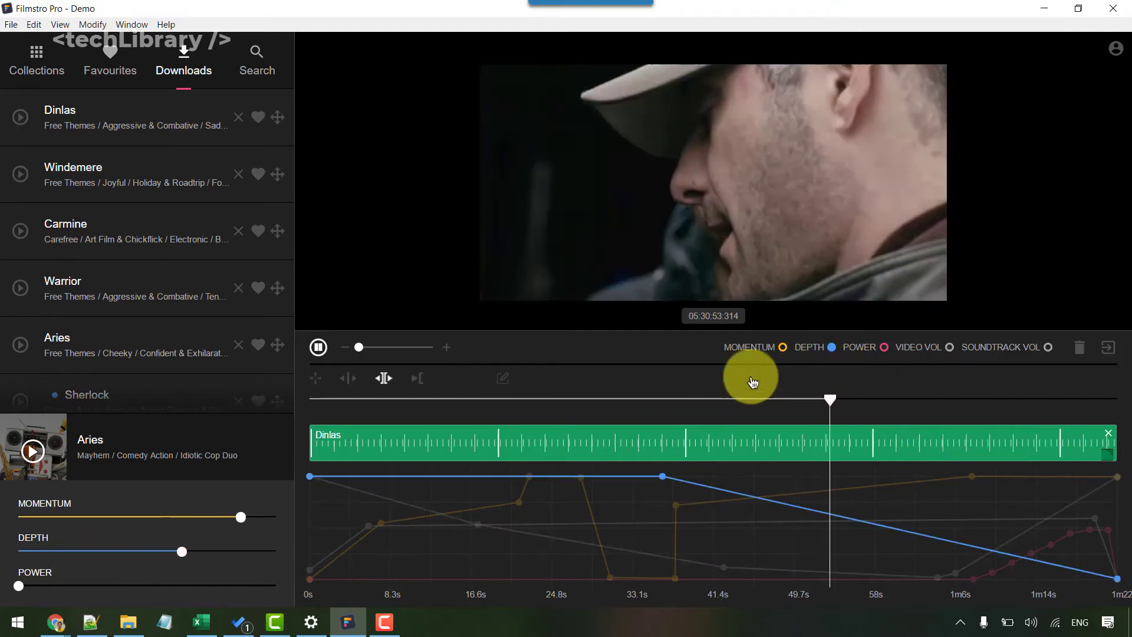
drag(897, 561, 835, 575)
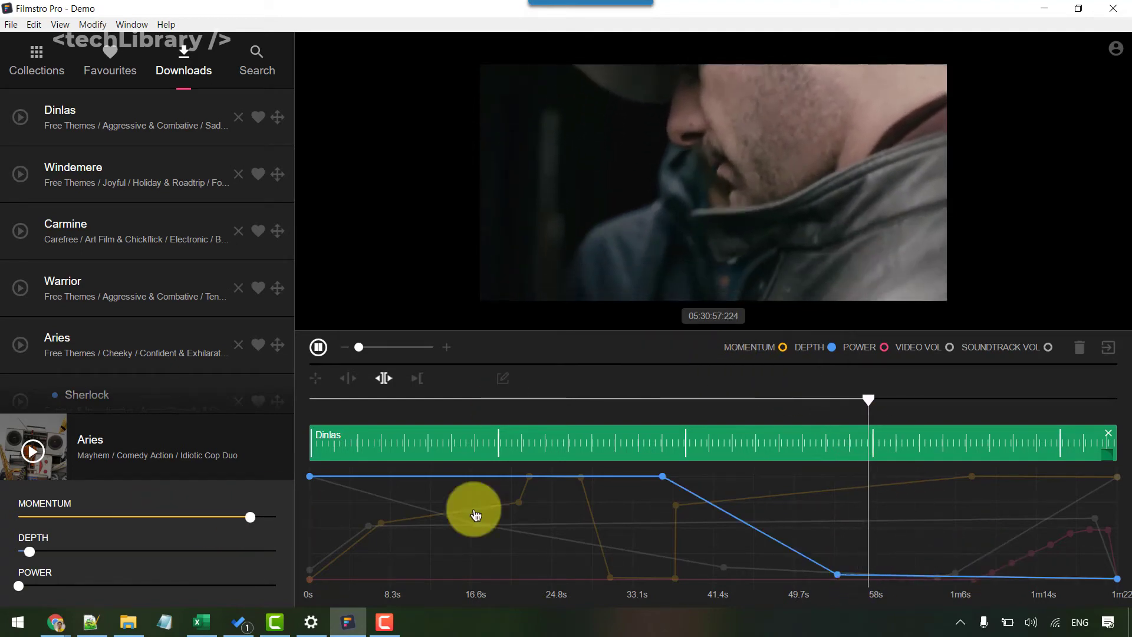
click(758, 347)
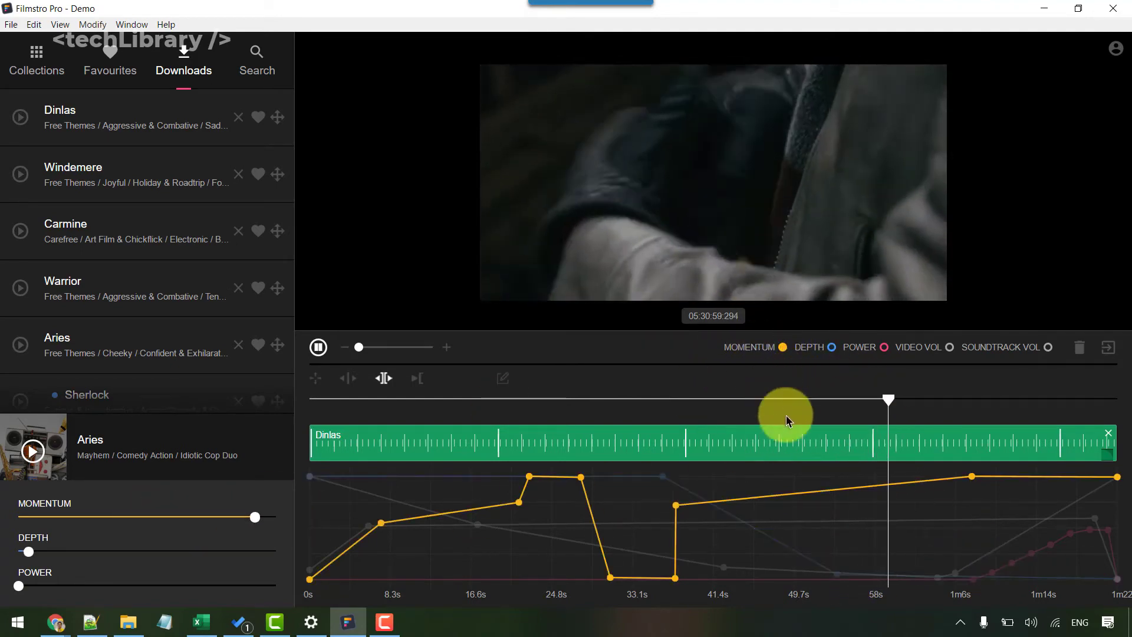
click(973, 575)
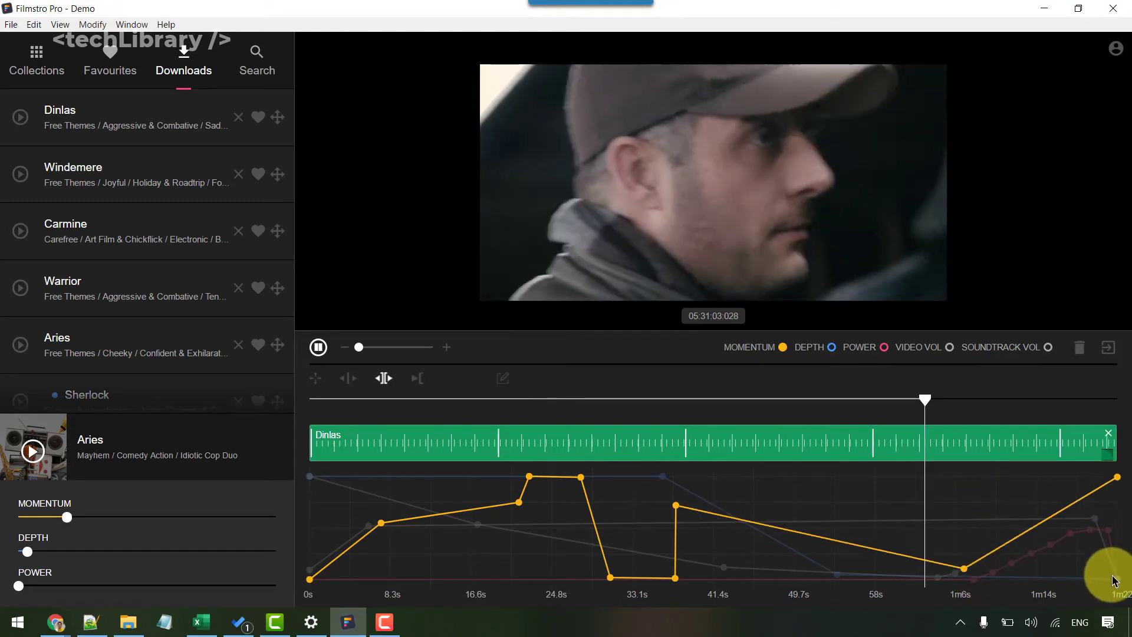
click(1114, 580)
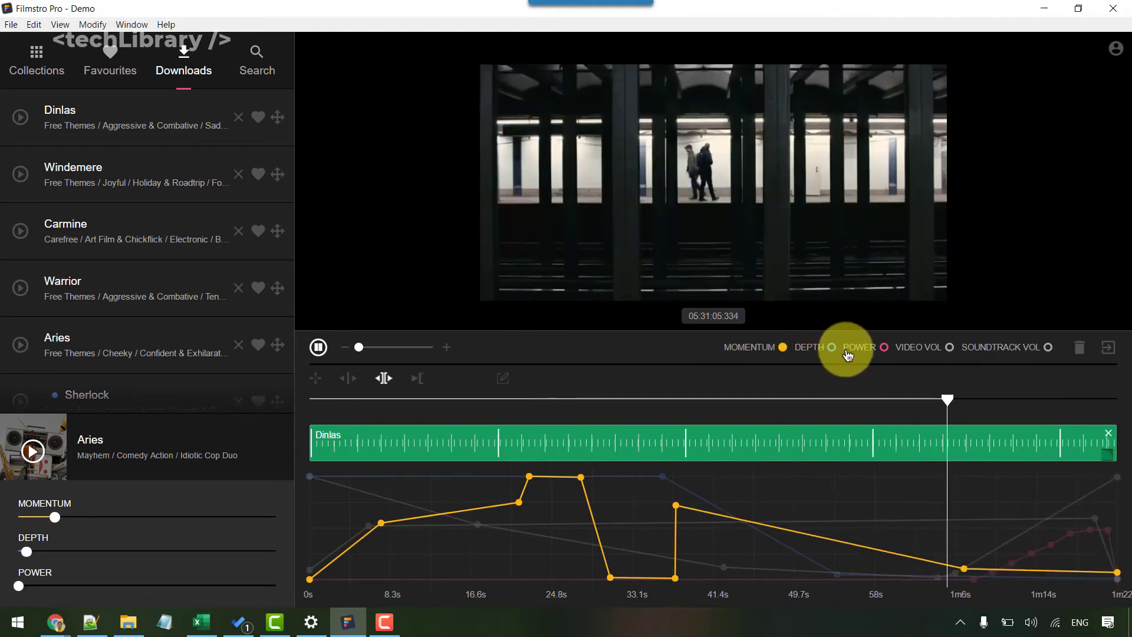
Step: Select the power curve and pause playback with the playhead at about 55s
click(846, 352)
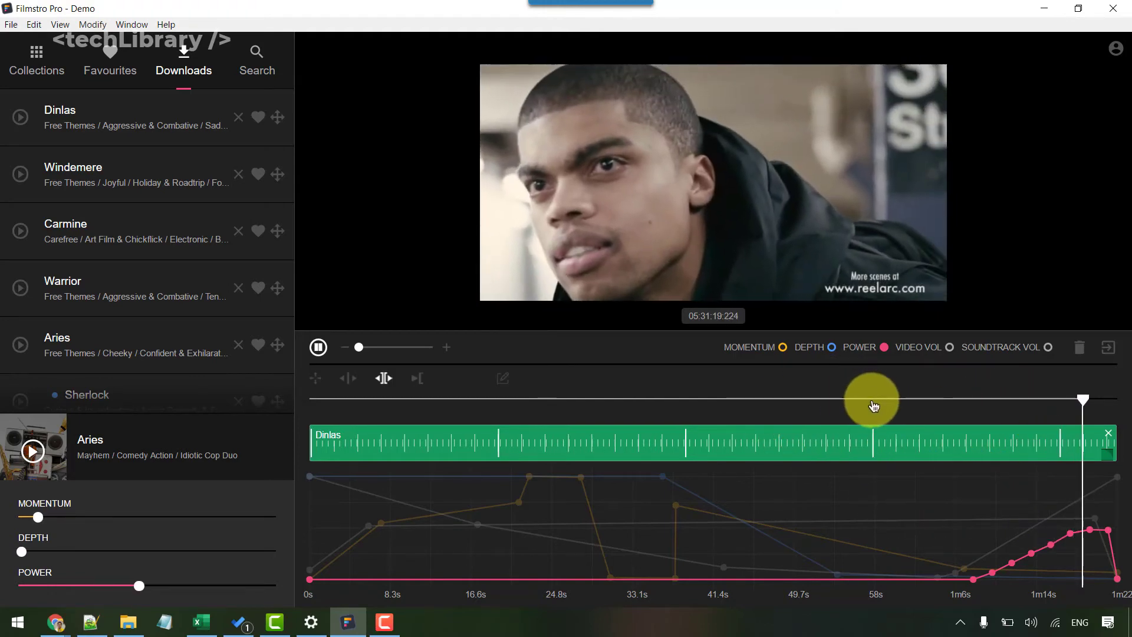
click(852, 399)
click(316, 347)
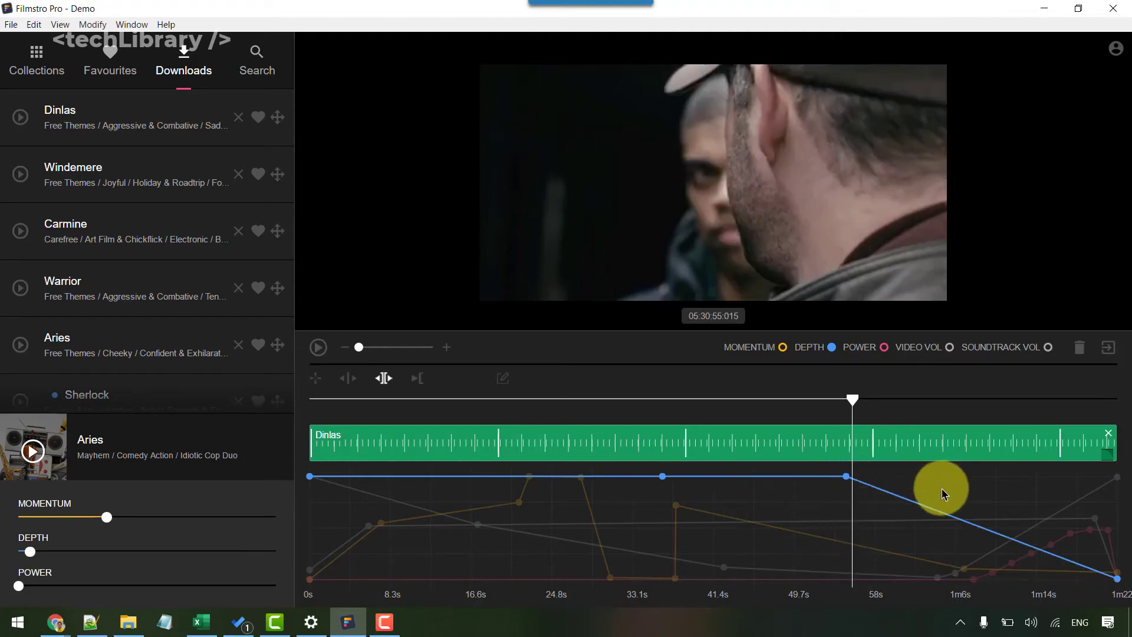
Step: Keep depth full until about 55s and add momentum keyframes at 55s, around 1m6s and near the end
click(1113, 477)
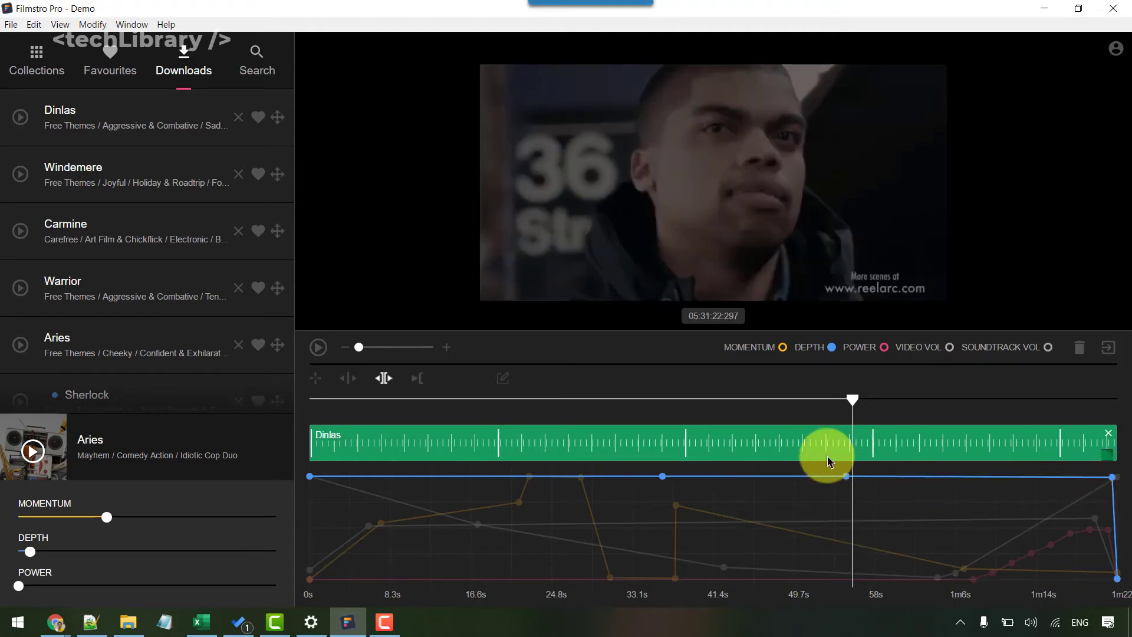
click(749, 350)
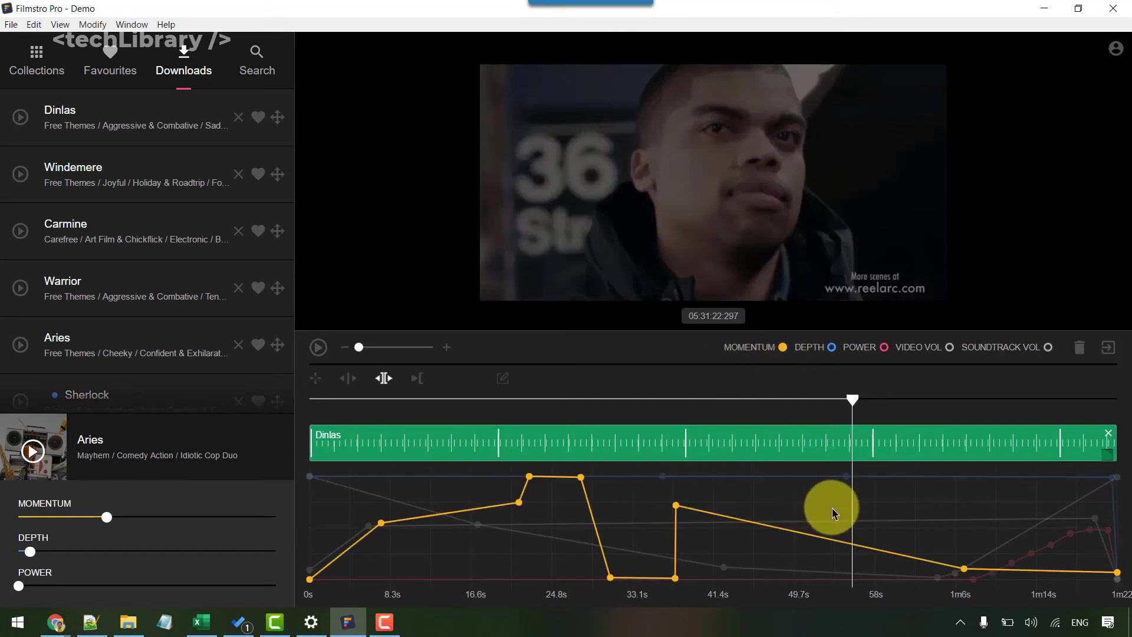
click(846, 476)
click(1063, 482)
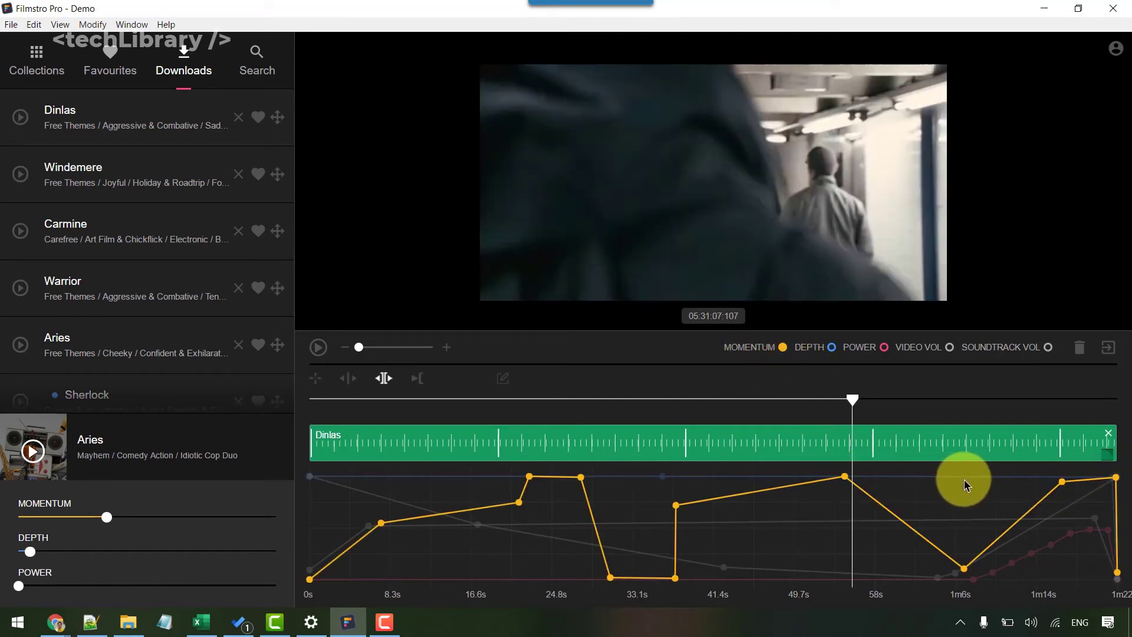
click(967, 480)
click(999, 480)
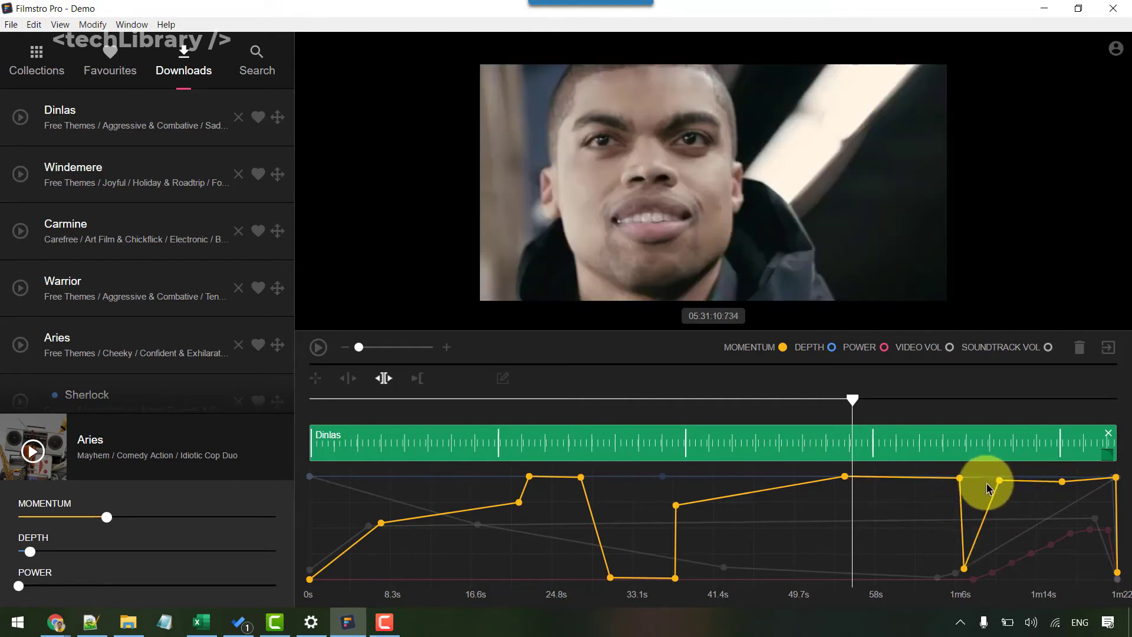
click(974, 479)
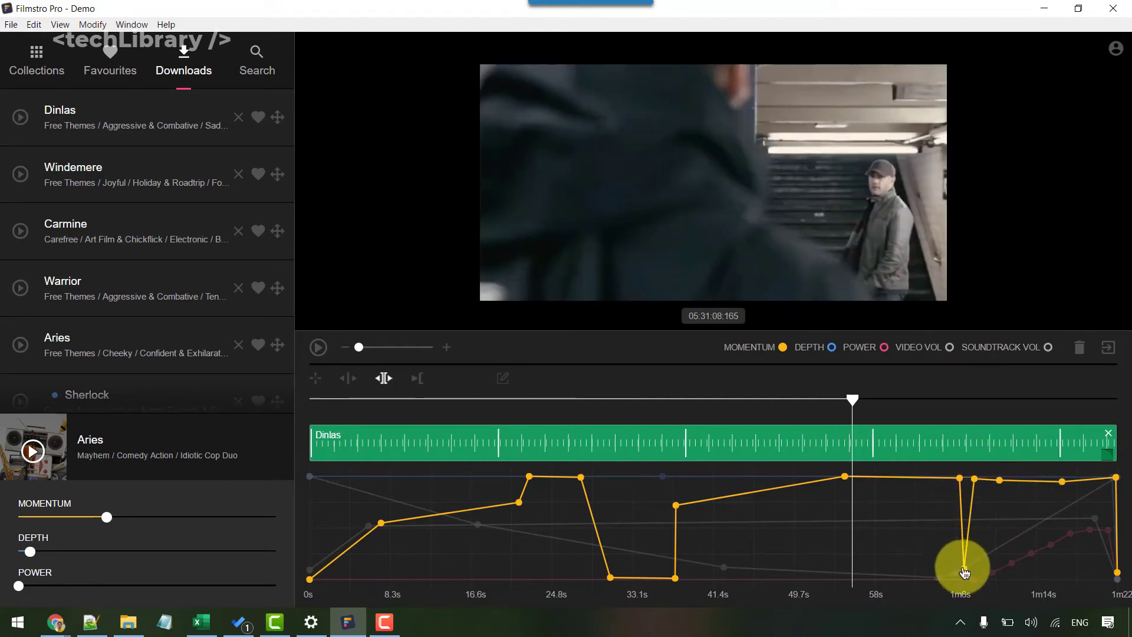
Step: Add power keyframes rising toward full by 55s, one near 1m6s and a spike near 1m10s
click(860, 351)
click(829, 478)
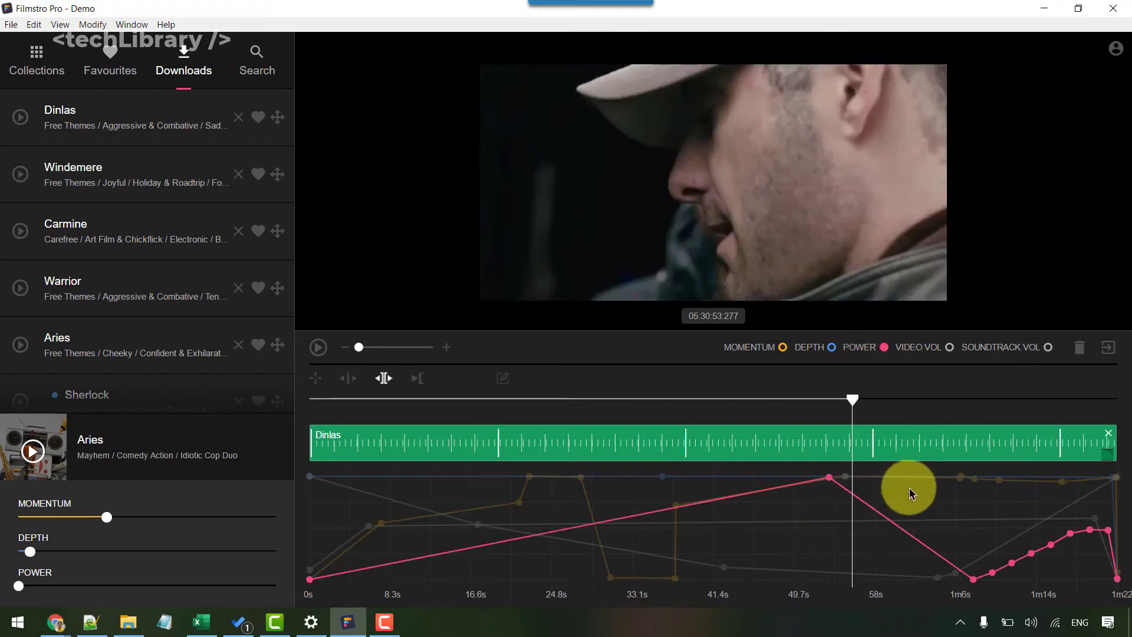
click(941, 477)
click(1009, 477)
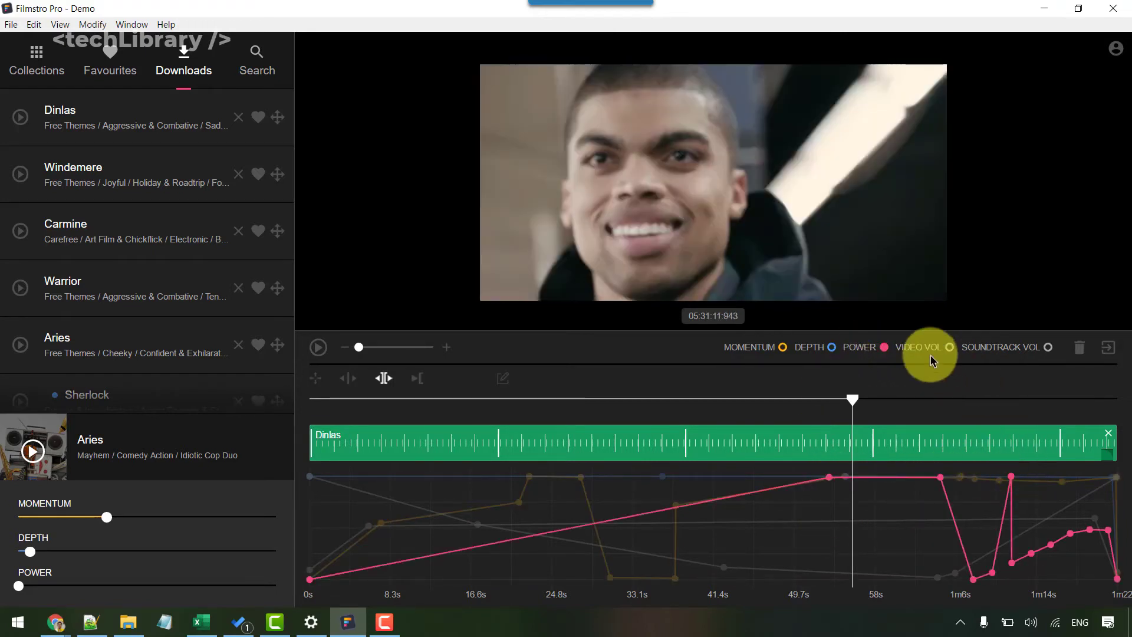
Step: Add video-volume keyframes at about 55s, near 1m6s and between them, shaping the 1m6s dip
click(919, 349)
click(832, 478)
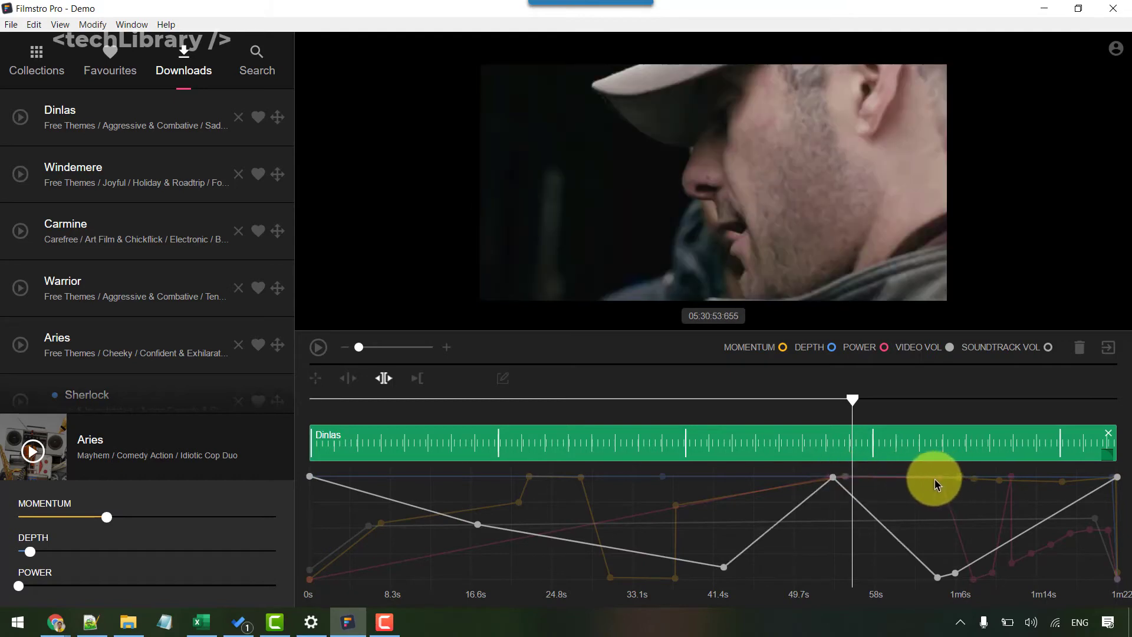
click(941, 478)
click(899, 477)
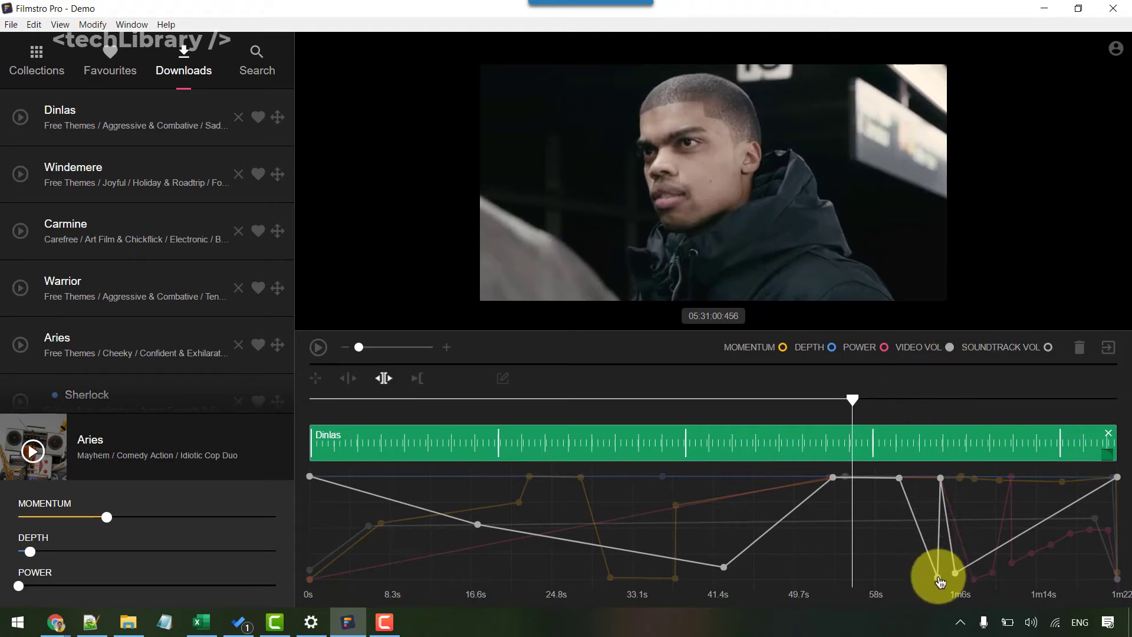
click(872, 474)
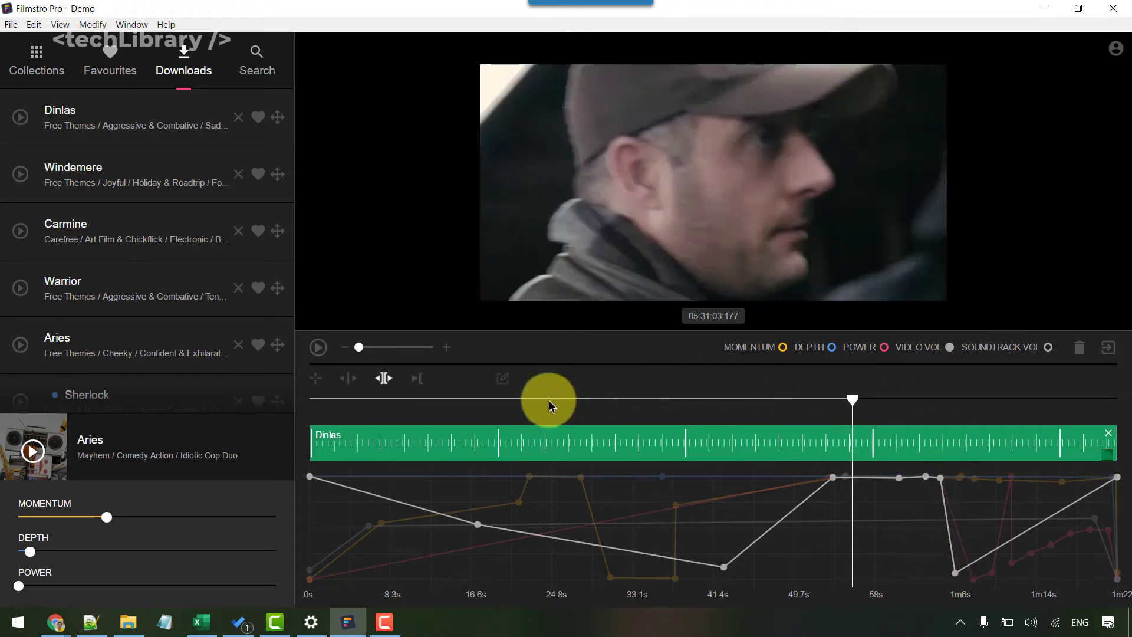
Step: Play from about 47s, raise the 1m6s video-volume dip back to full, and show soundtrack volume
click(775, 400)
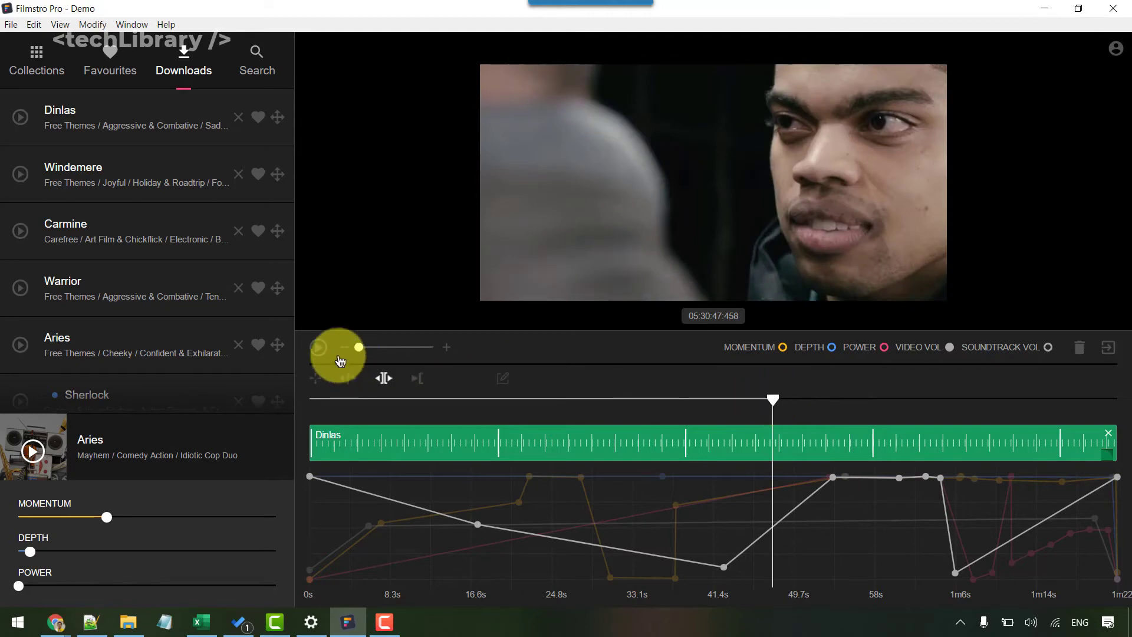
click(322, 354)
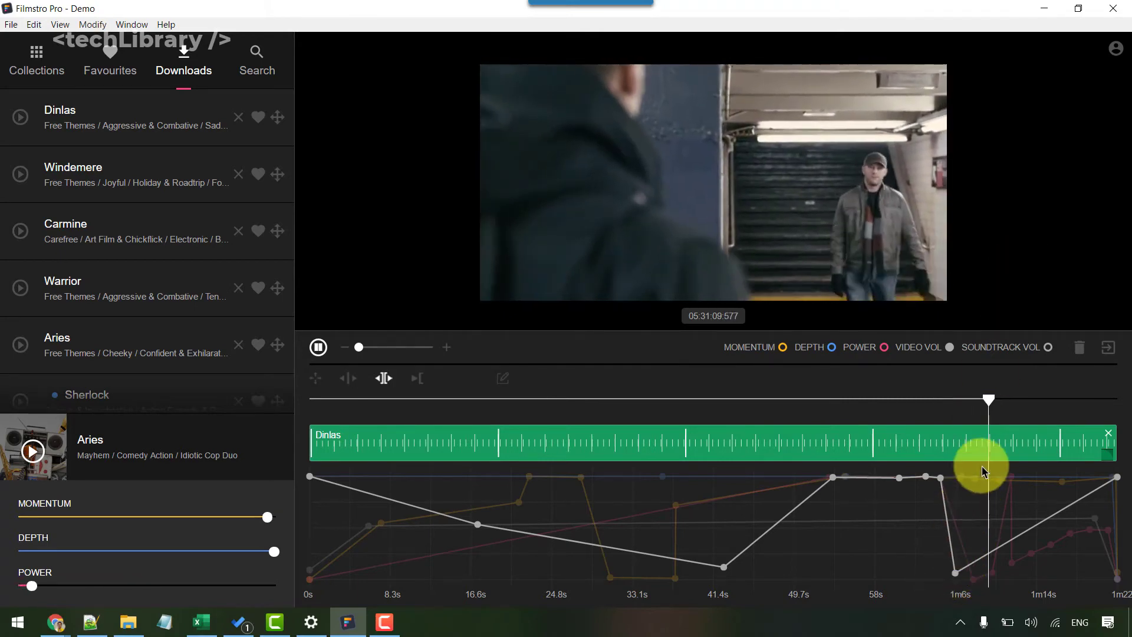
drag(982, 471, 1010, 478)
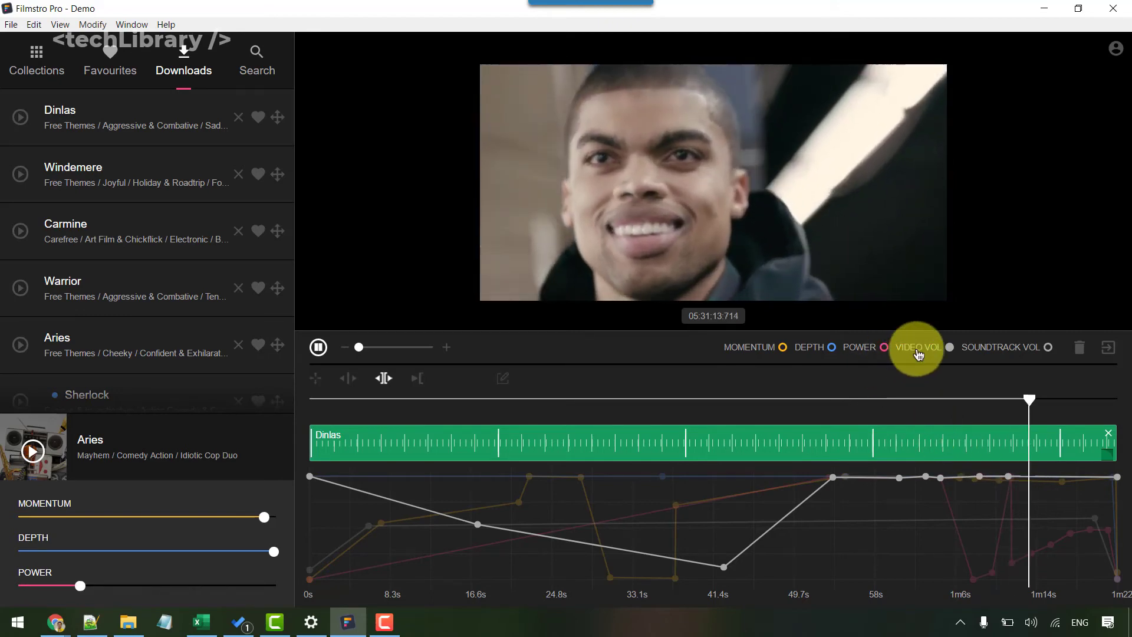
click(988, 351)
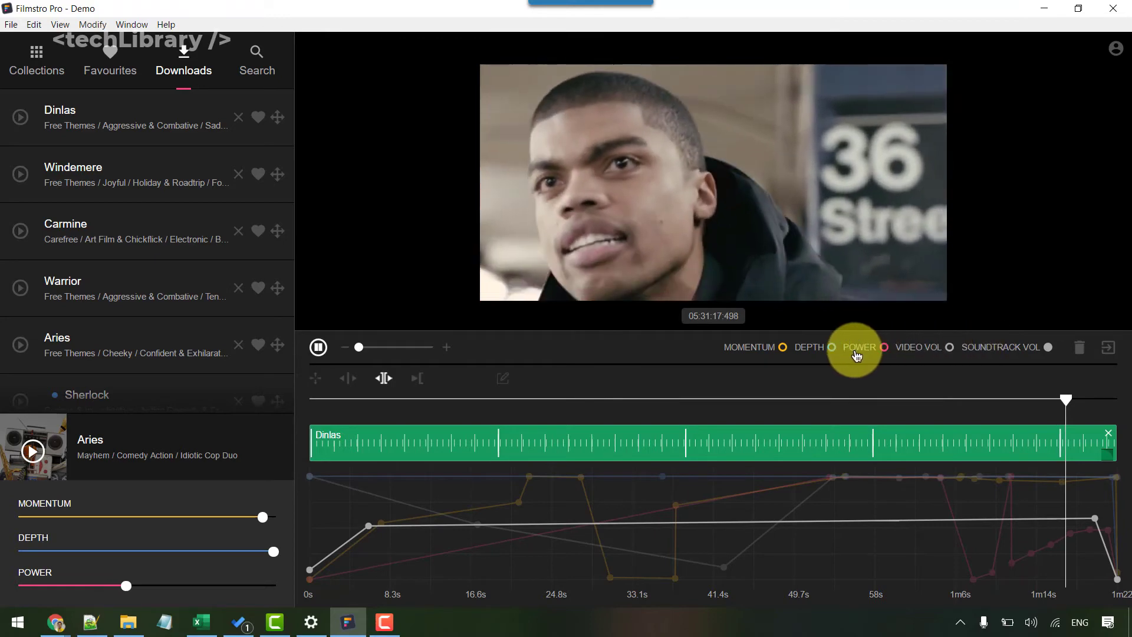
Step: Pause and add low video-volume points from about 1m6s toward 1m14s
click(318, 349)
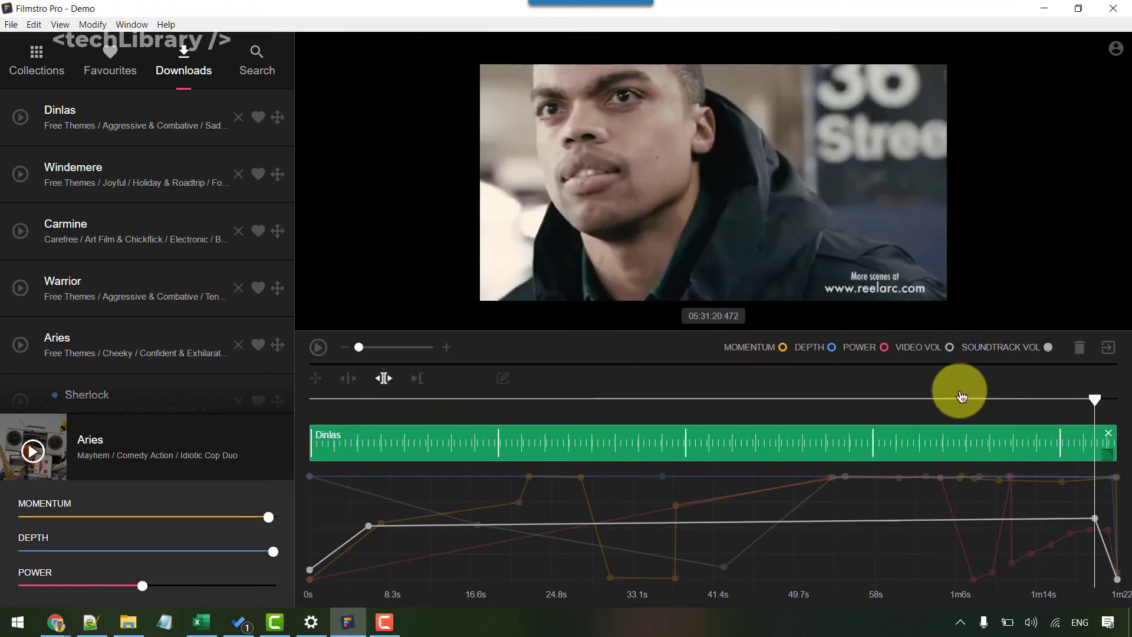
click(929, 351)
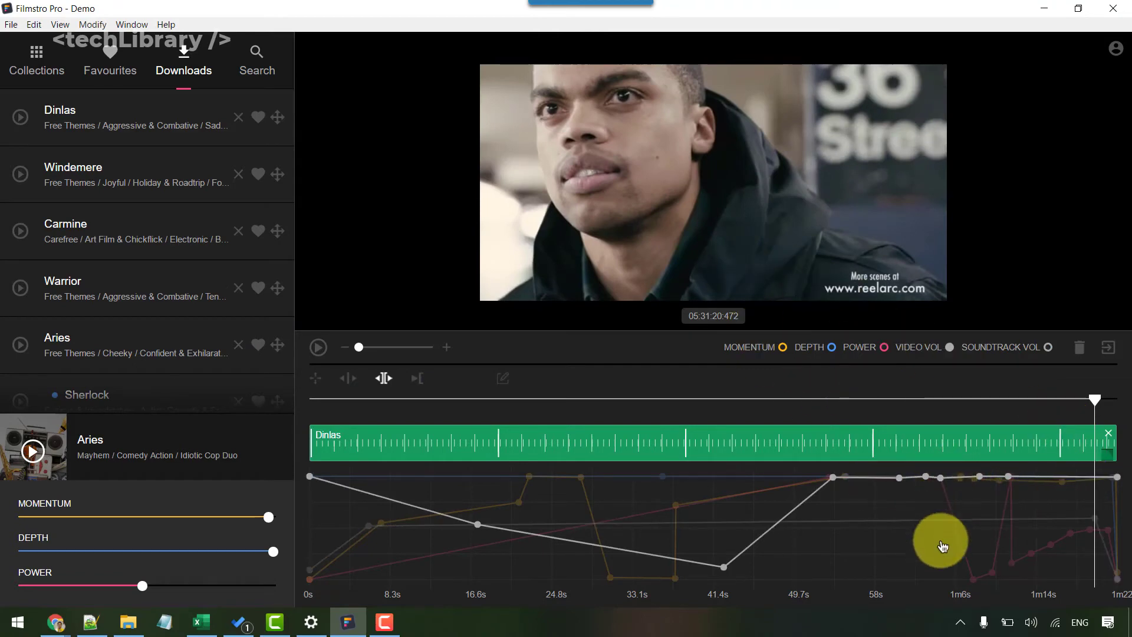
click(970, 577)
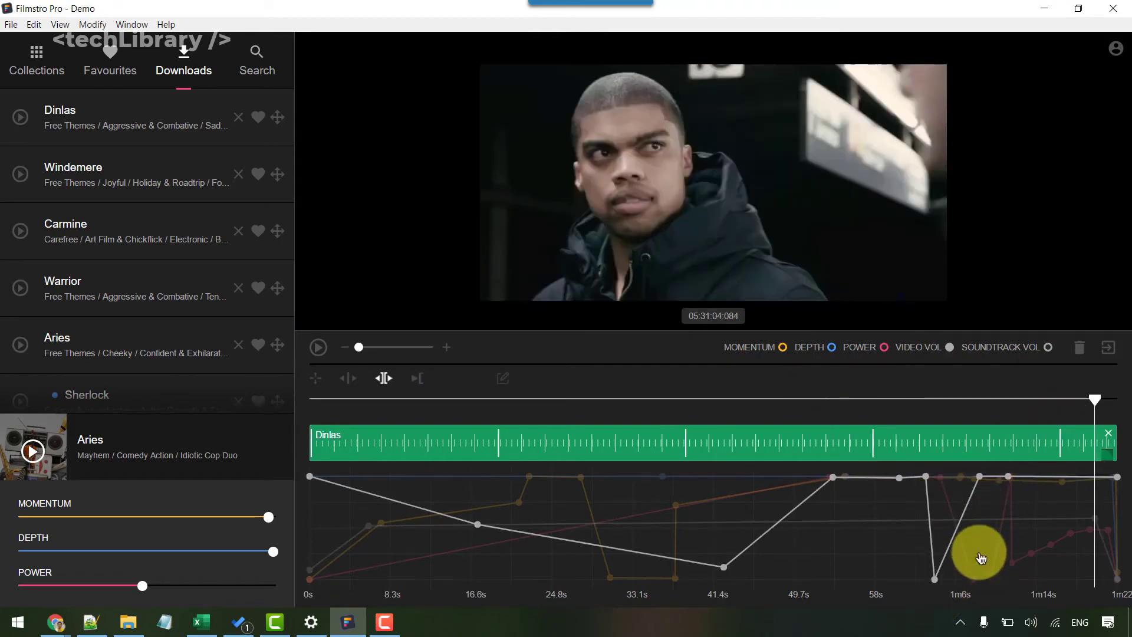
click(1013, 479)
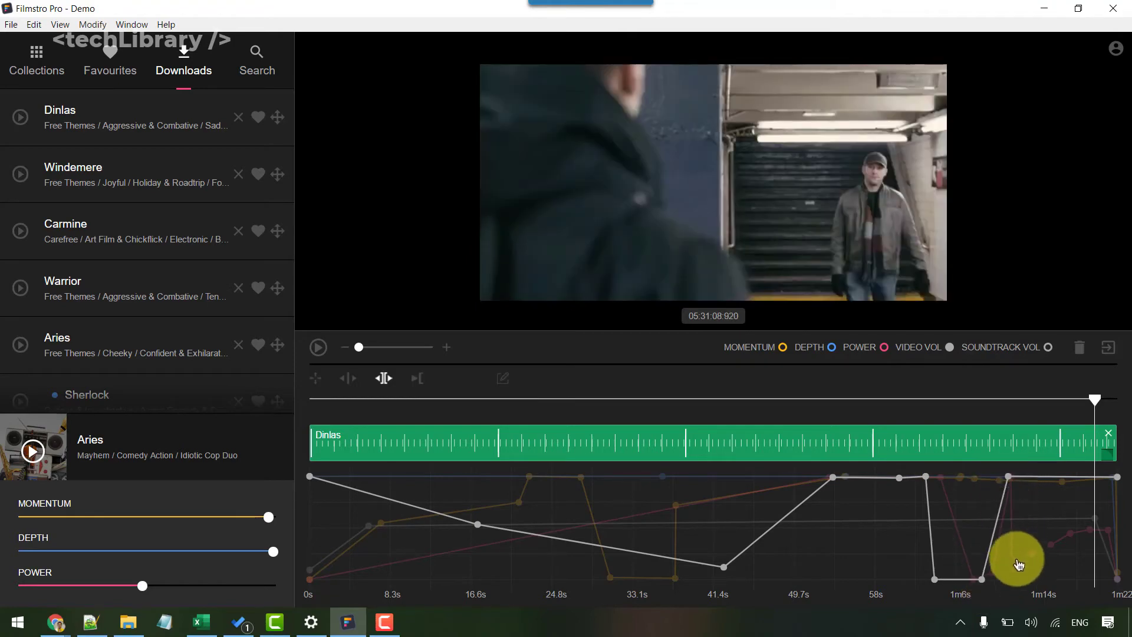
click(1023, 591)
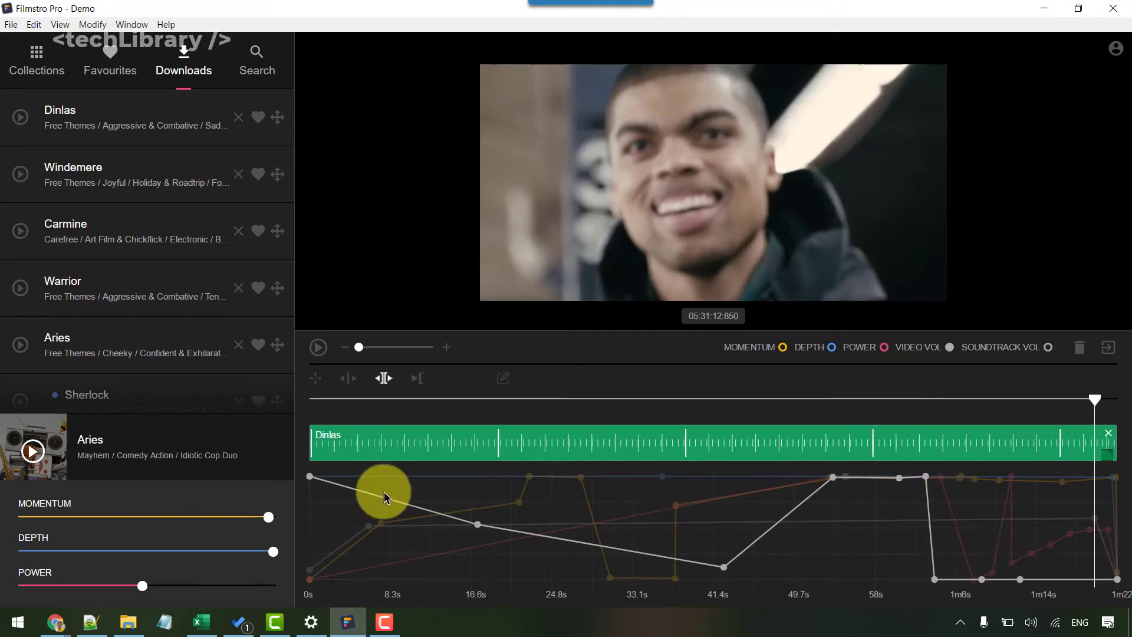
Step: Review the momentum and depth curves, then raise the power point near 1m14s to full
click(749, 352)
click(814, 352)
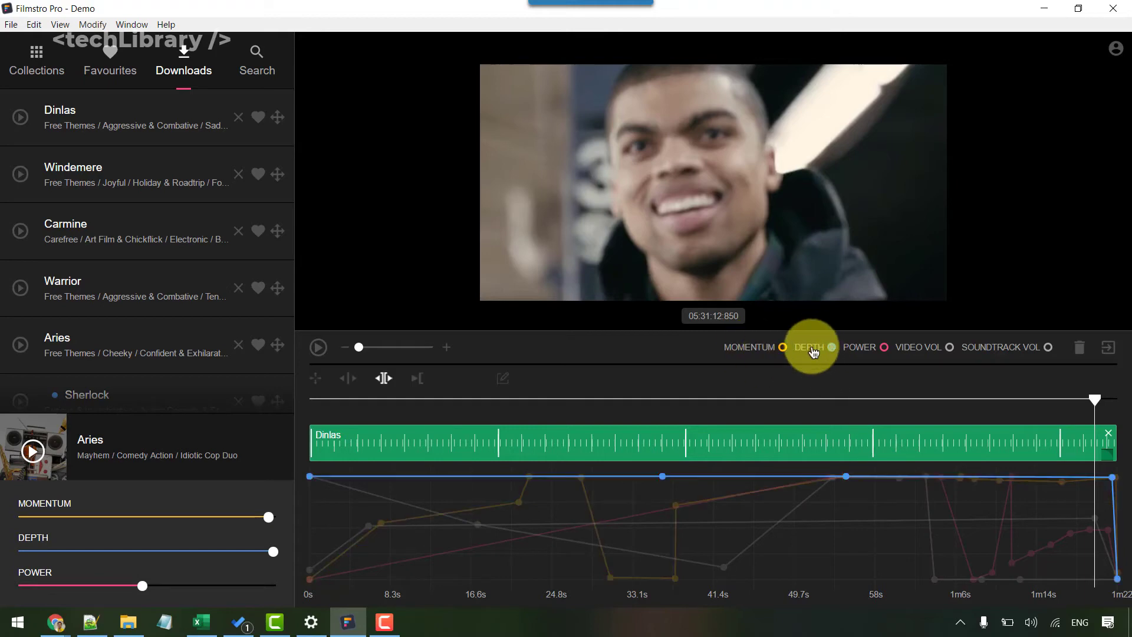
click(862, 355)
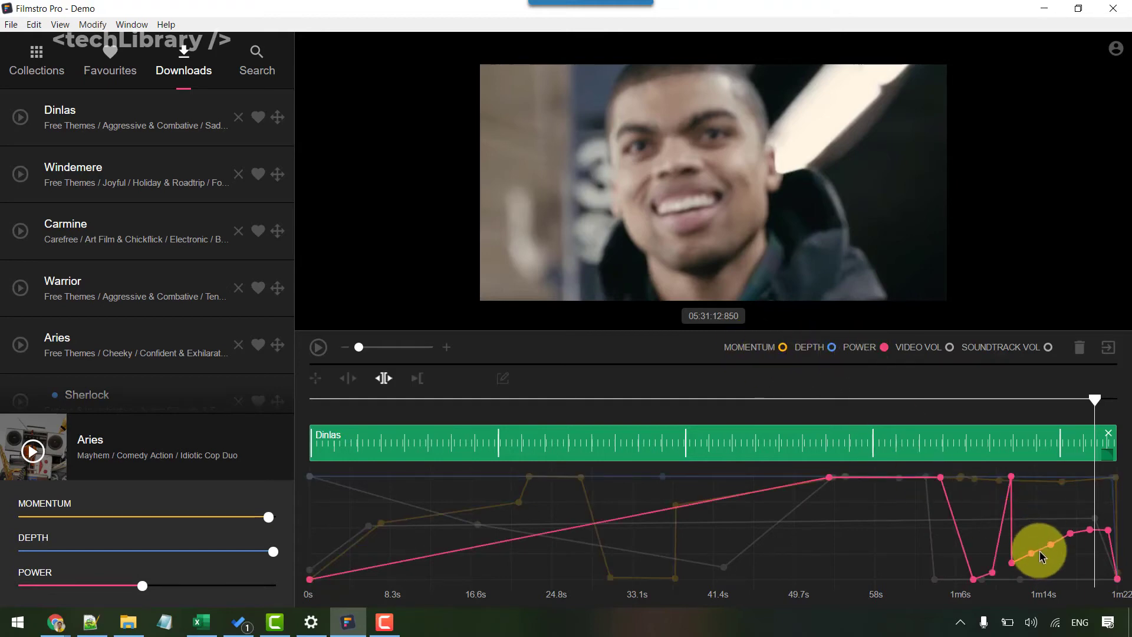
drag(1028, 552, 1028, 477)
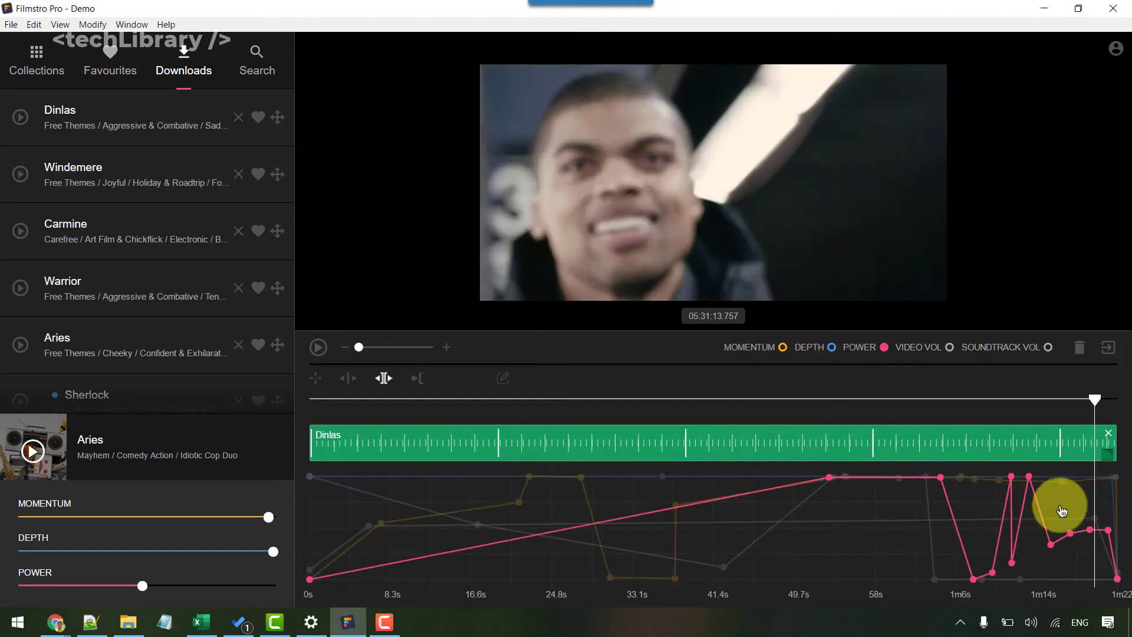
click(840, 471)
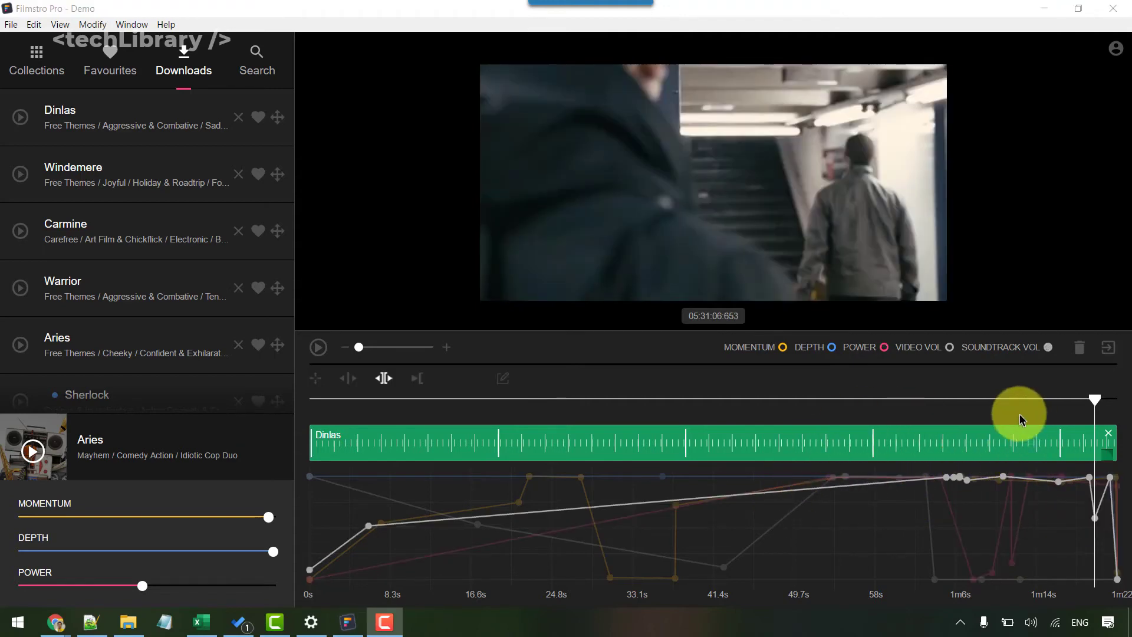
Step: Return to the video-volume curve and play the clip from earlier to check the changes
click(918, 350)
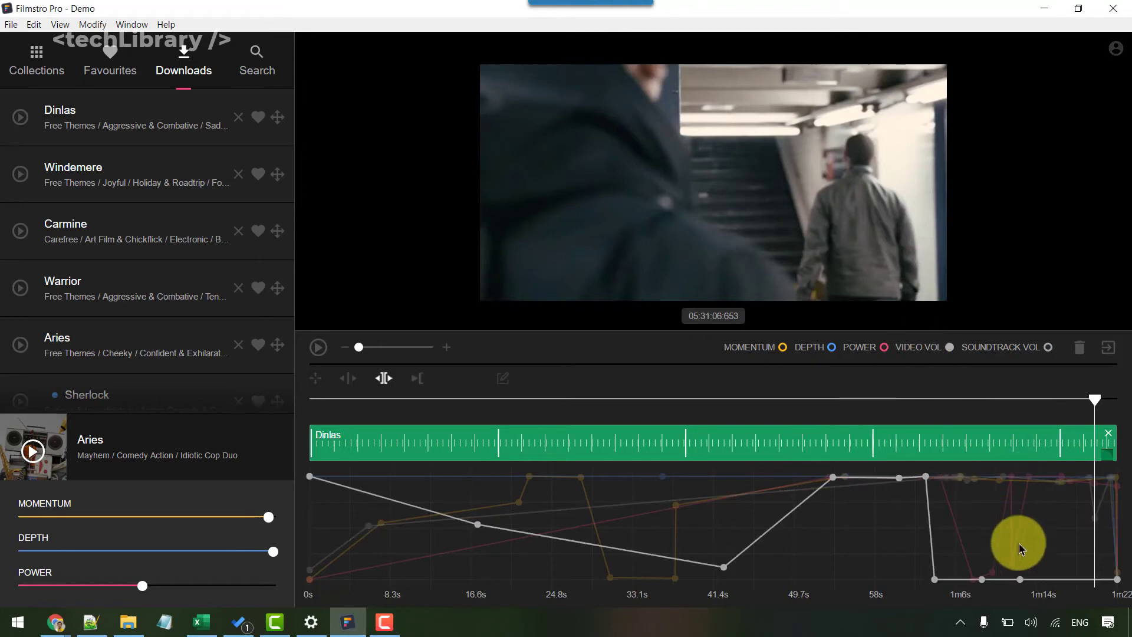
click(802, 406)
click(317, 353)
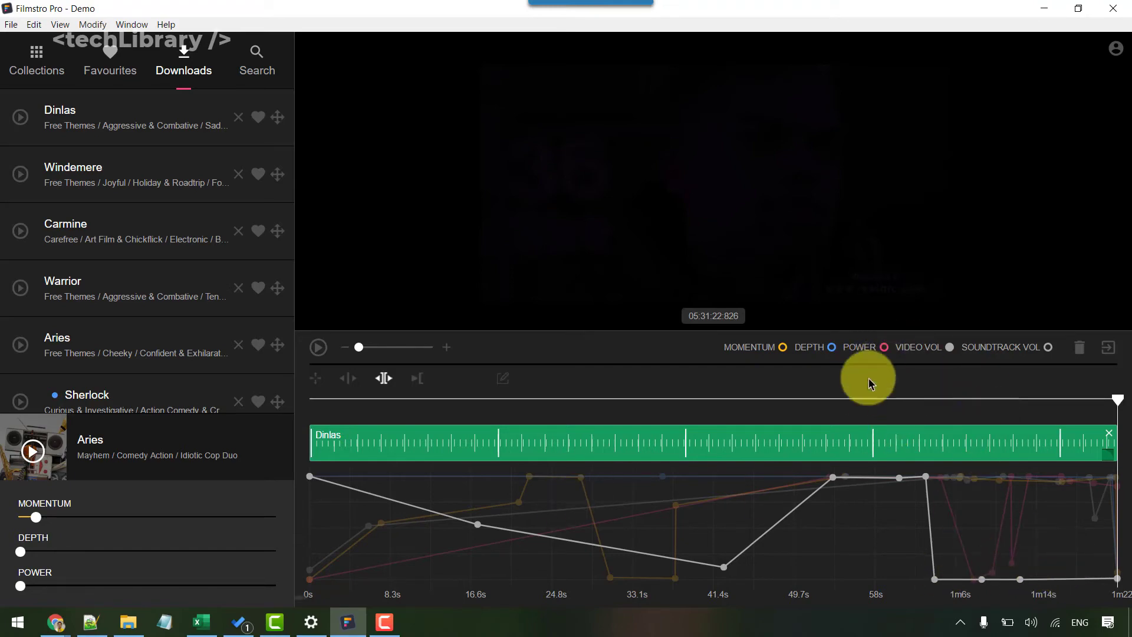
Step: Push the momentum, depth and power sliders partway up, then open the featured LoFi Beats playlist
click(830, 348)
click(856, 348)
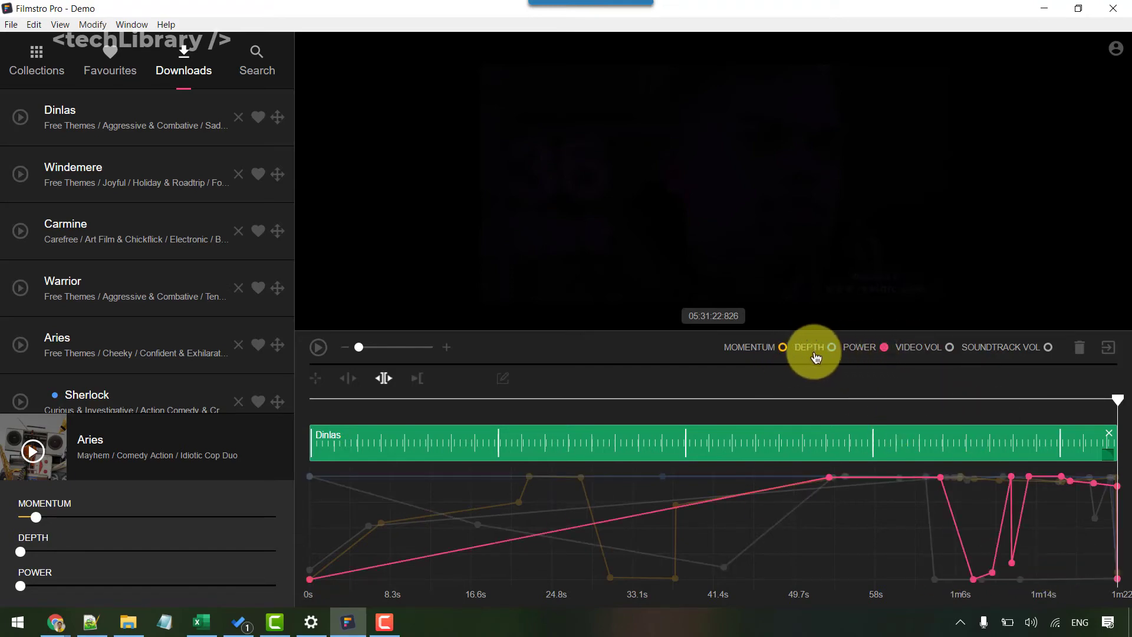
click(747, 347)
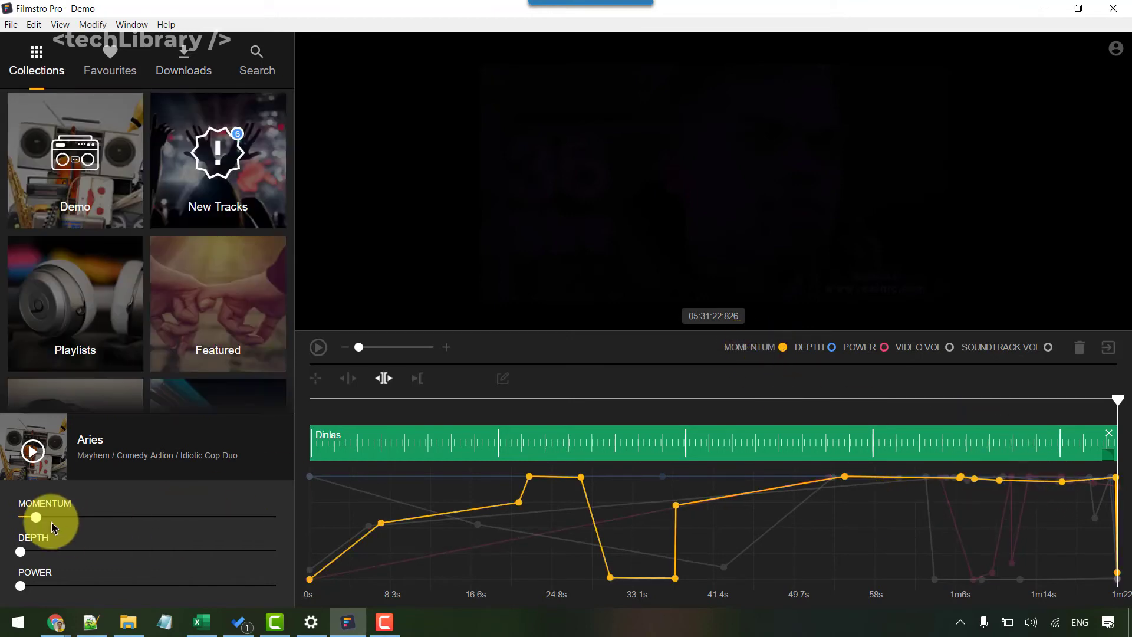
drag(39, 523, 81, 517)
drag(21, 551, 71, 551)
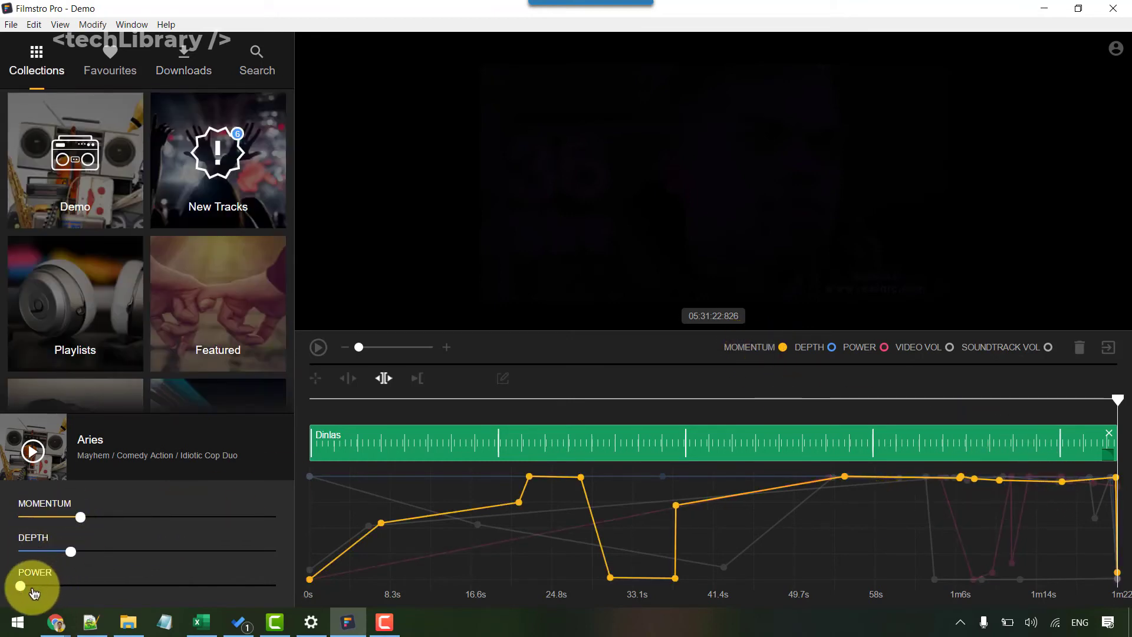
drag(20, 585, 103, 586)
click(269, 300)
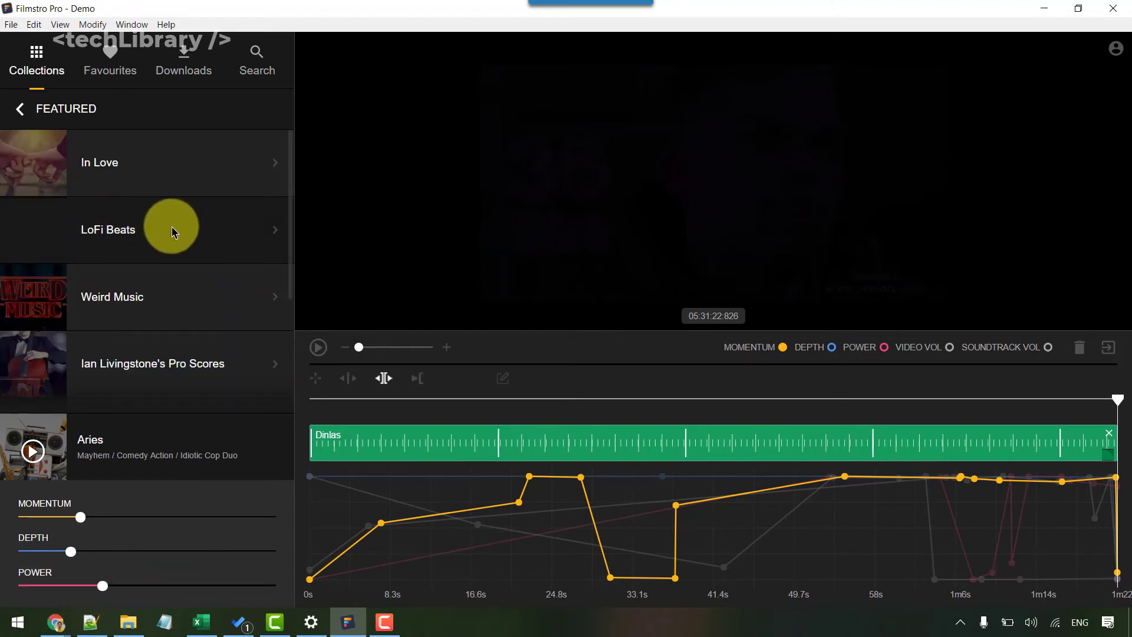
click(195, 229)
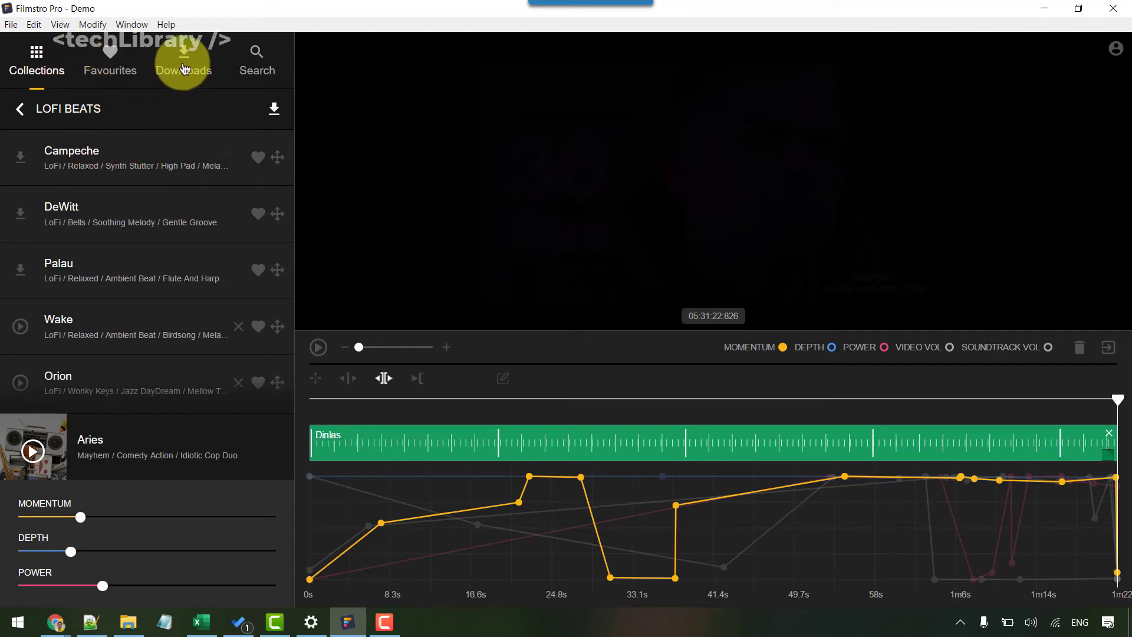
Step: Play Orion from the downloaded tracks, lowering momentum slightly and depth and power fully
click(174, 66)
scroll(132, 221, down, 3)
scroll(132, 177, down, 3)
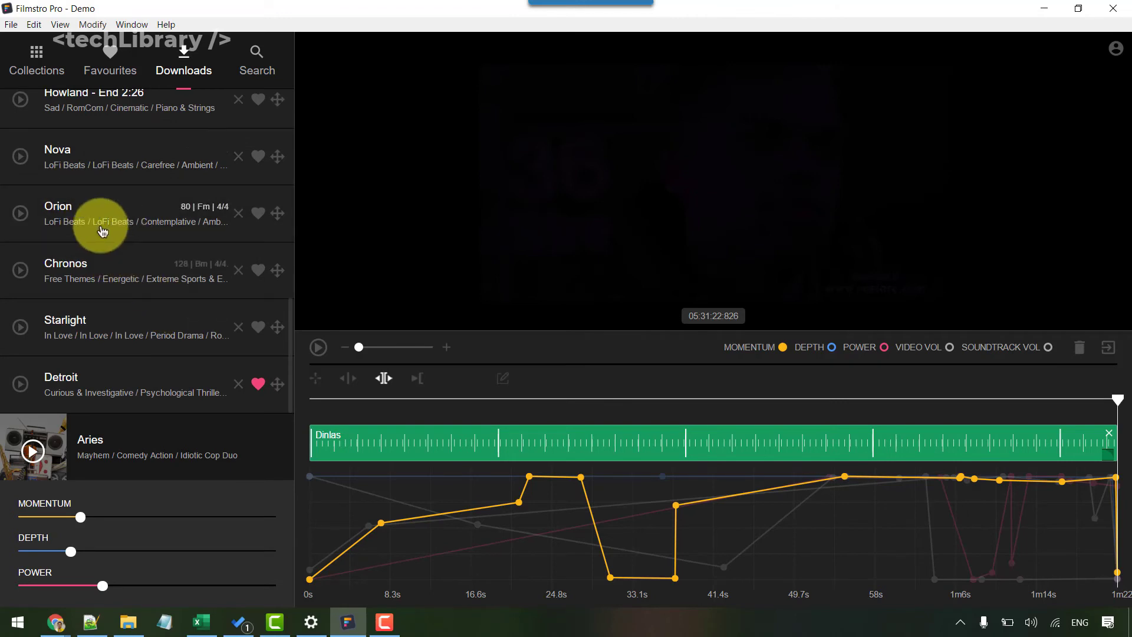
click(21, 214)
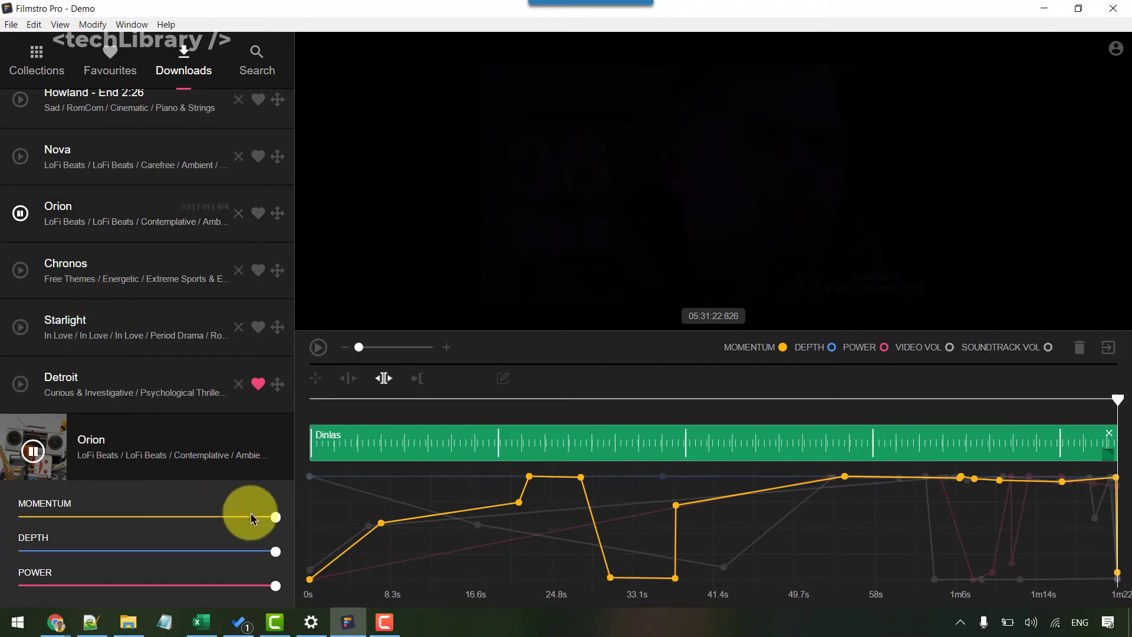
drag(275, 517, 186, 518)
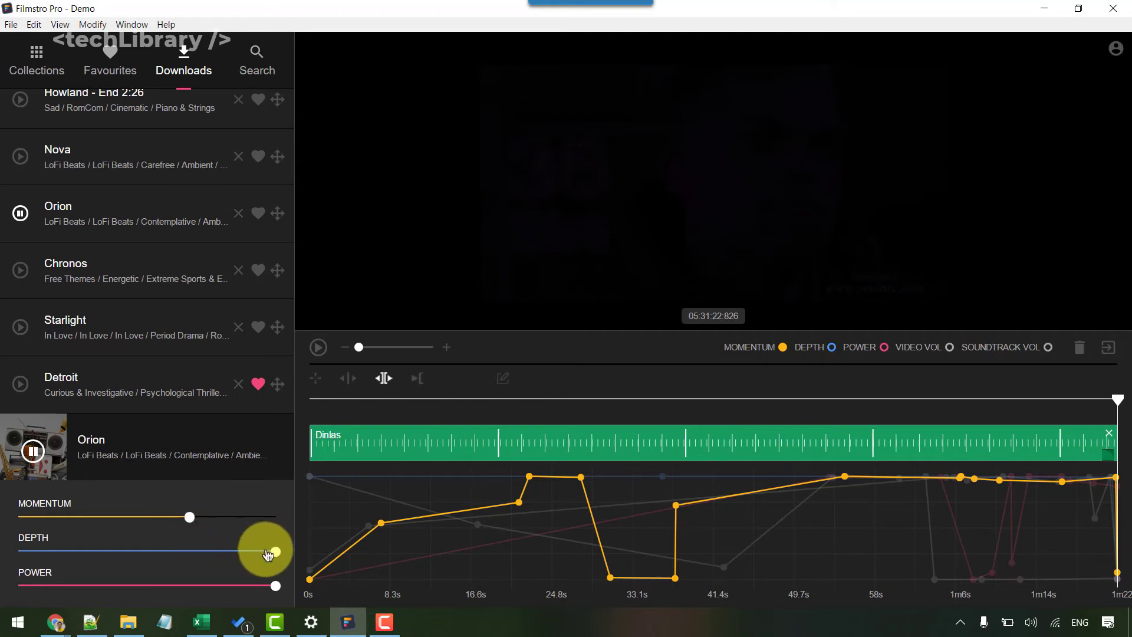
drag(275, 552, 9, 552)
drag(274, 586, 13, 587)
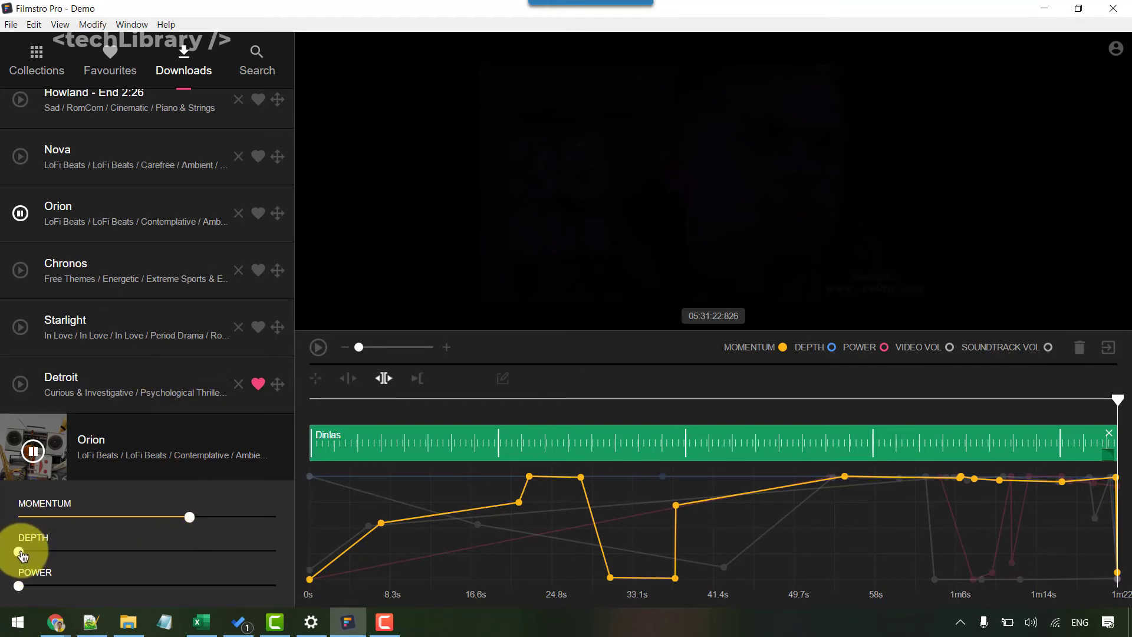
Step: Experiment with the sliders, finishing with momentum near the top and depth and power at maximum
drag(18, 553, 116, 551)
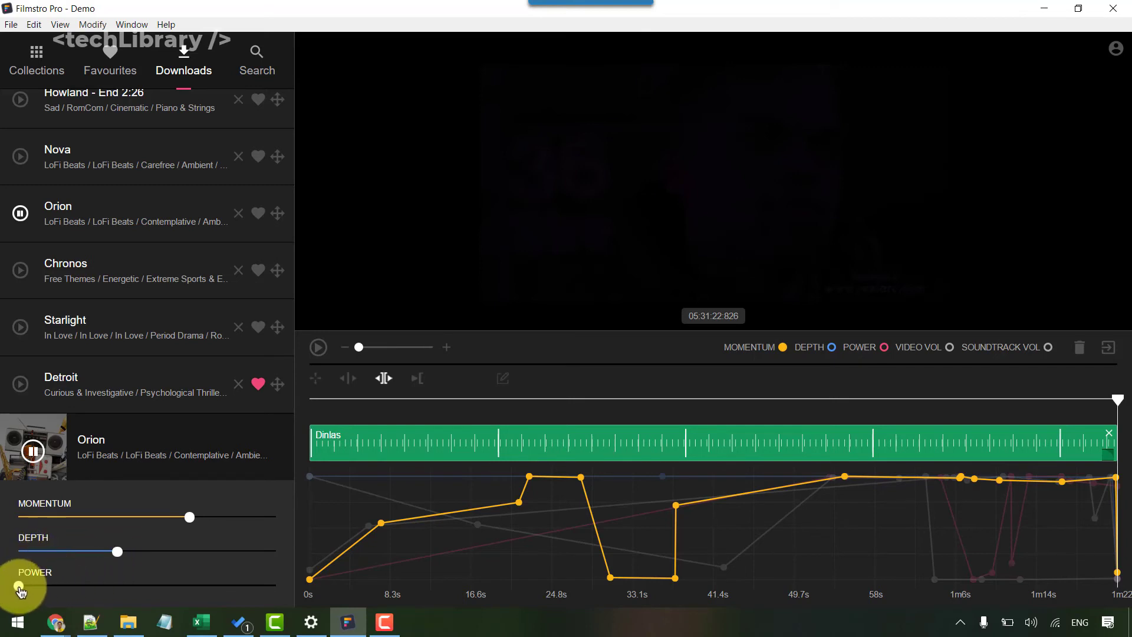
drag(19, 587, 227, 587)
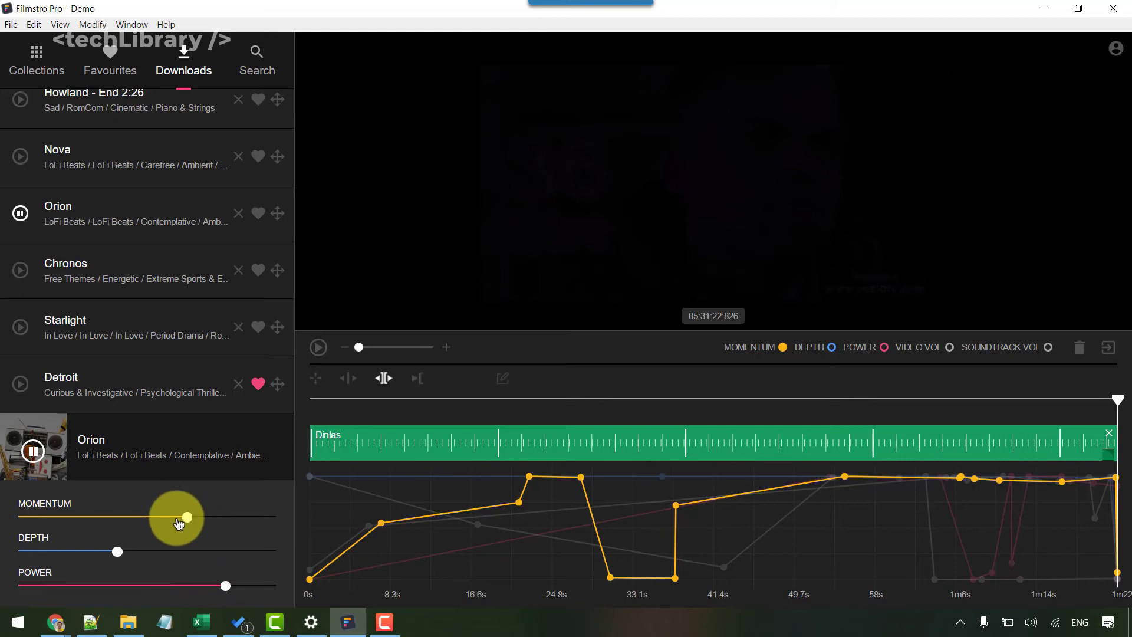
drag(190, 517, 19, 517)
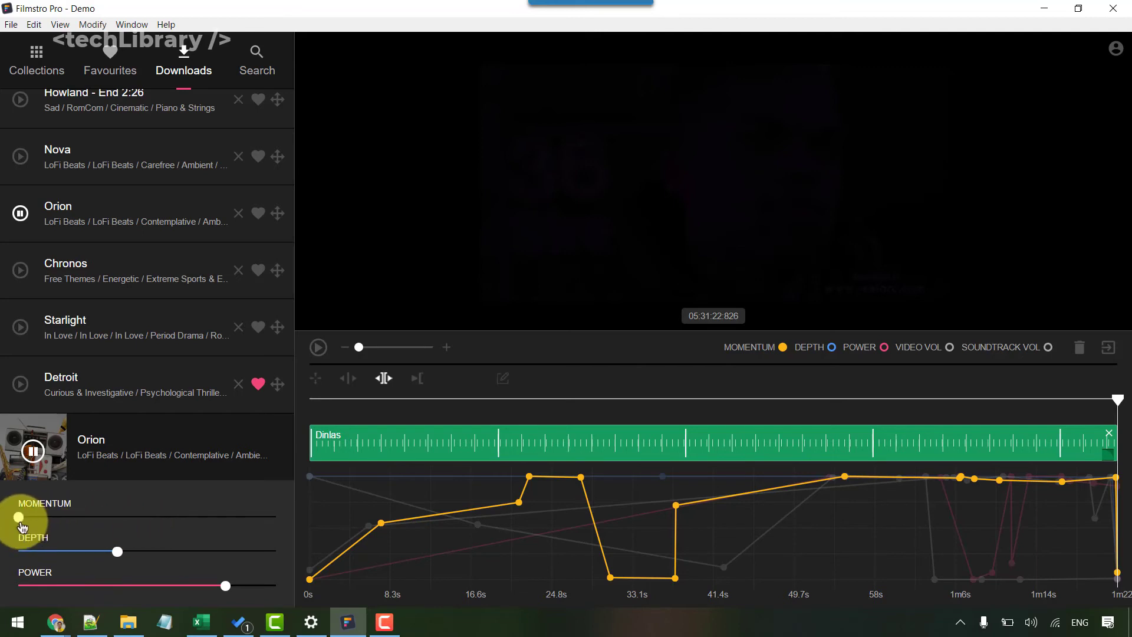
drag(19, 519, 266, 517)
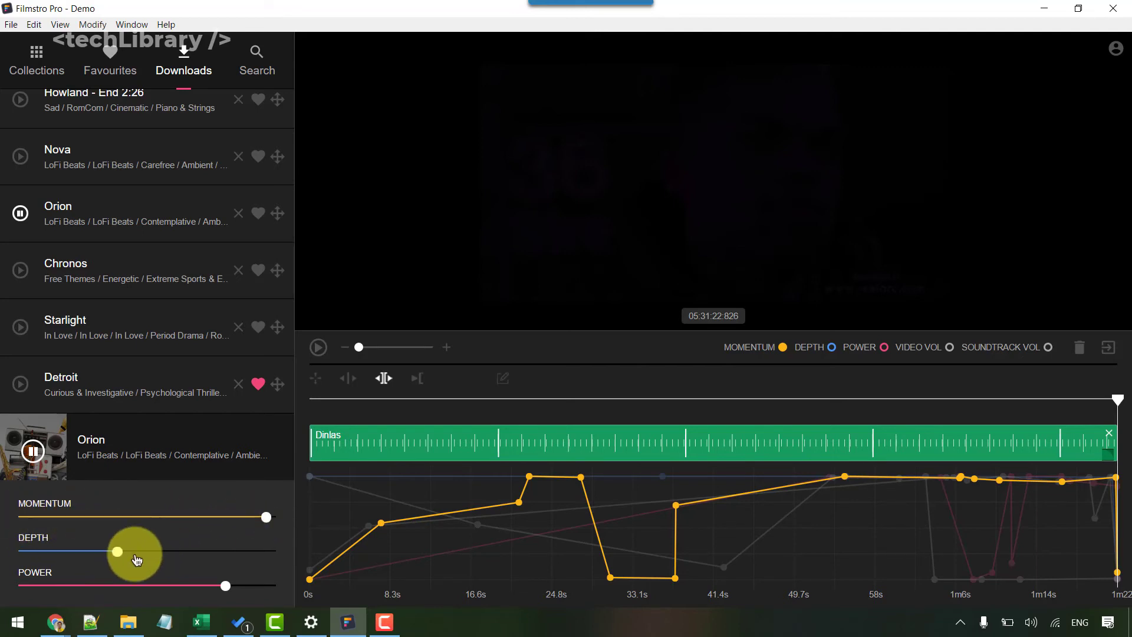
mouse_move(118, 554)
mouse_down()
mouse_move(254, 551)
mouse_move(245, 586)
mouse_move(260, 586)
mouse_move(27, 551)
mouse_up()
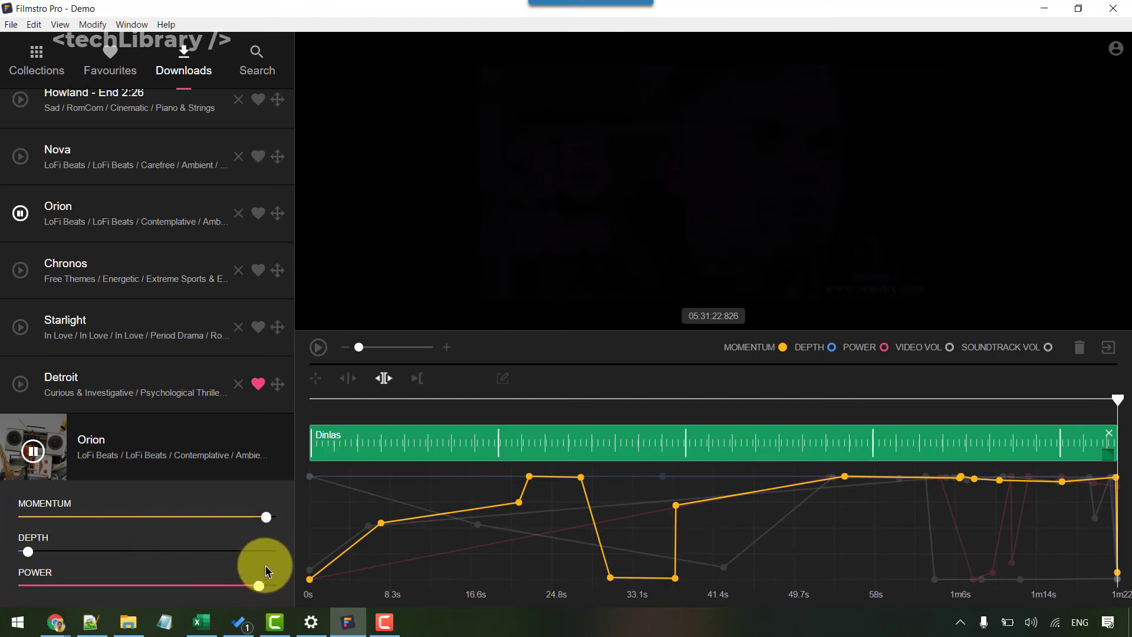
drag(29, 551, 17, 550)
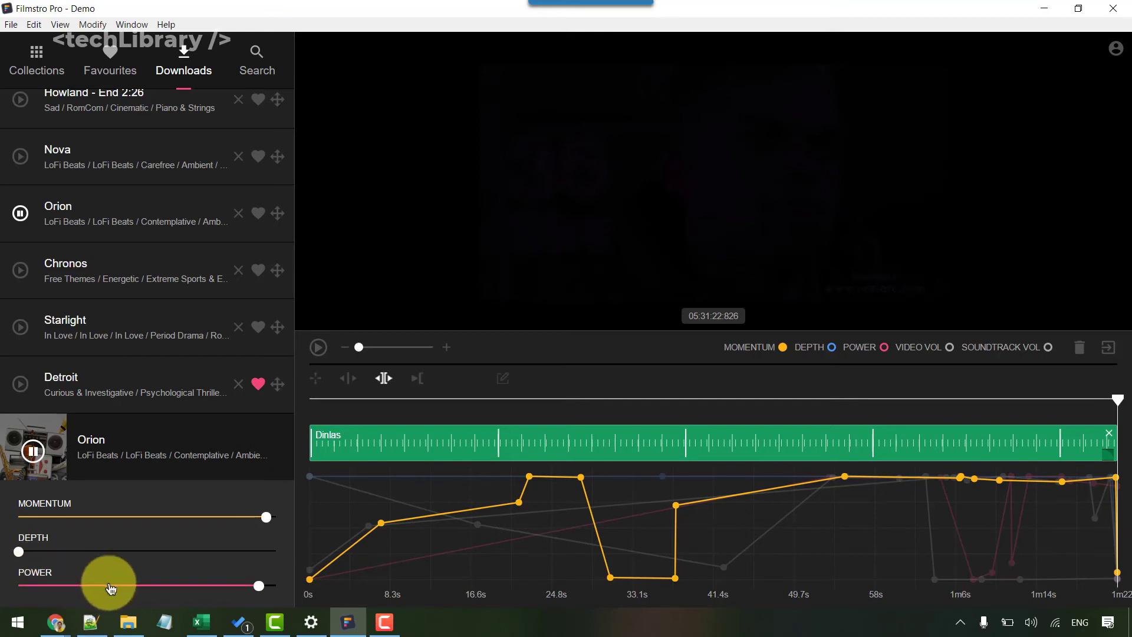
drag(260, 587, 3, 595)
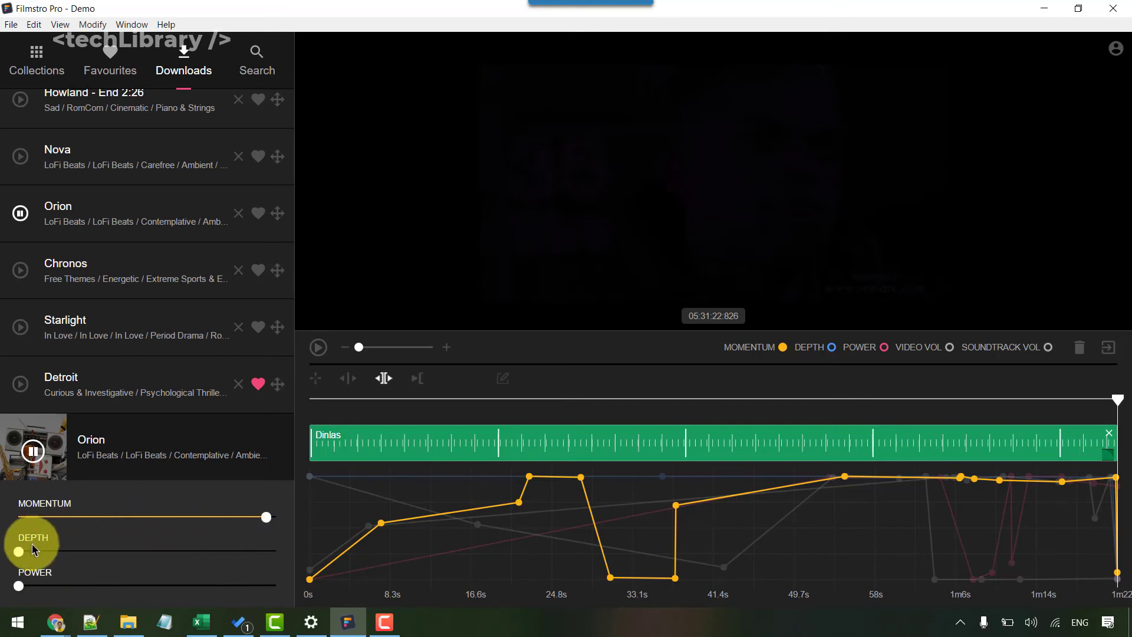
mouse_move(20, 555)
mouse_down()
mouse_move(284, 551)
mouse_move(283, 523)
mouse_up()
drag(22, 587, 309, 584)
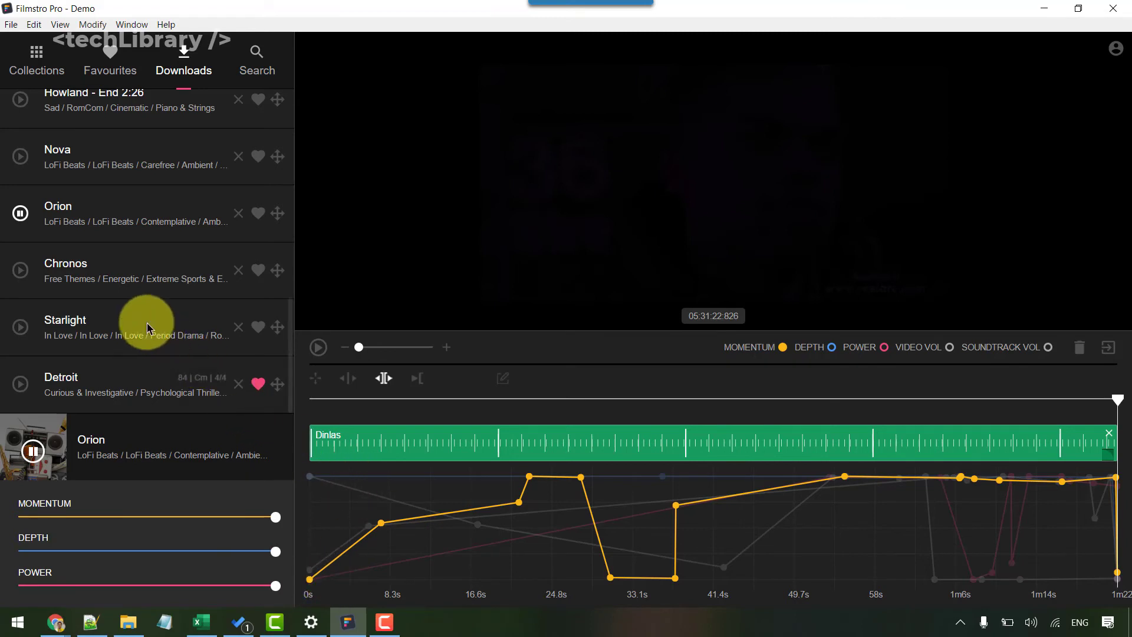
mouse_move(133, 269)
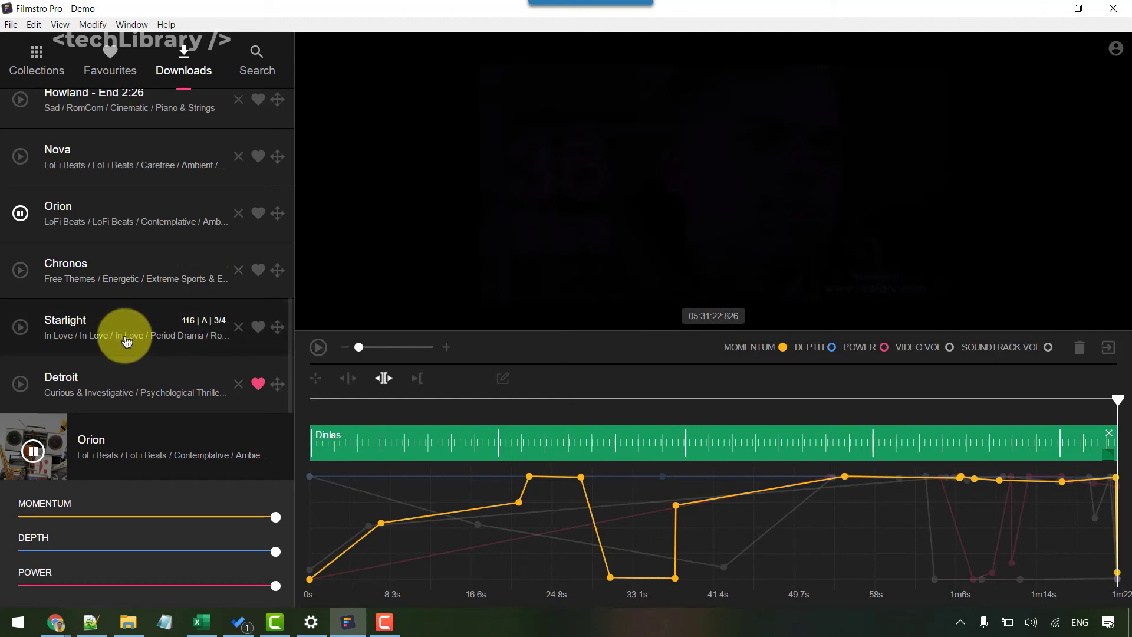
Step: Preview Chronos with momentum at about half, power about two-thirds and depth just past halfway
click(22, 271)
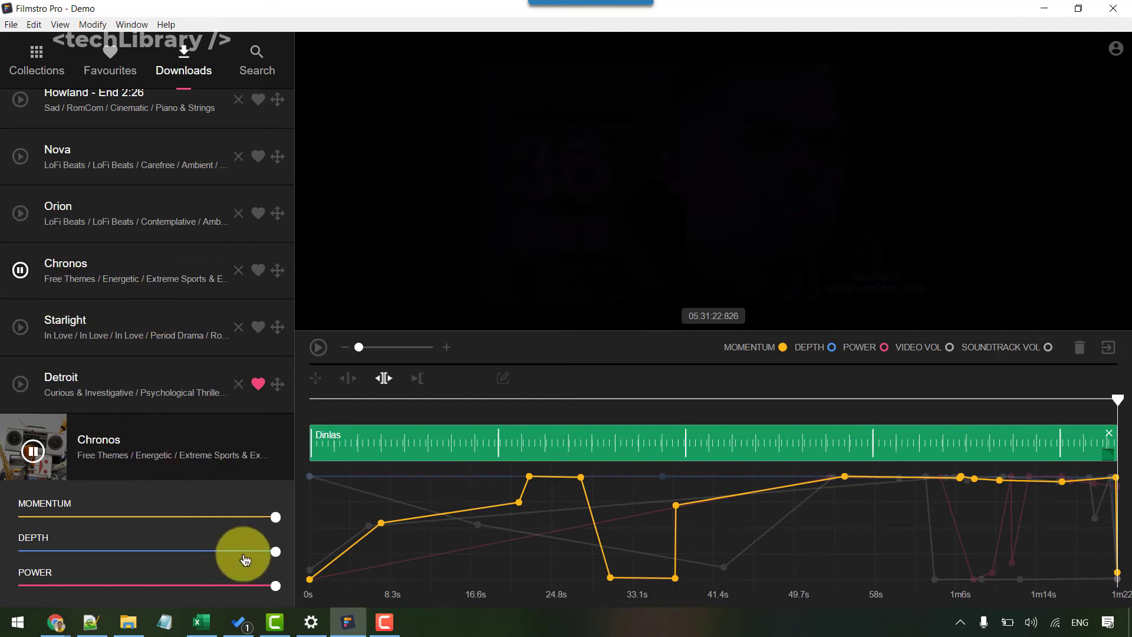
drag(275, 551, 65, 580)
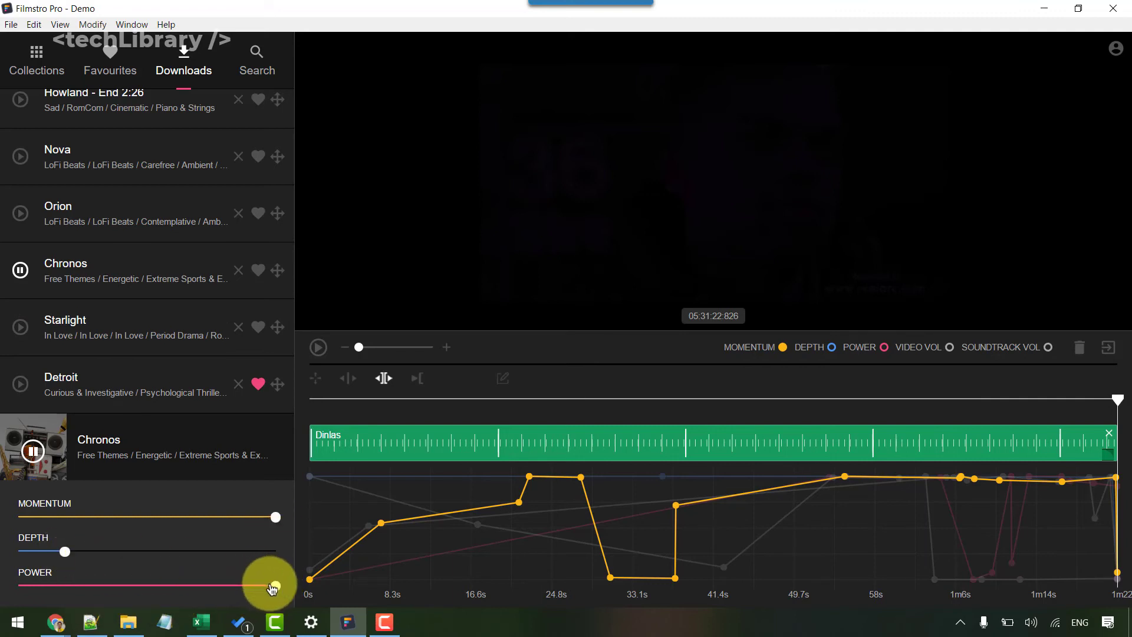
drag(277, 589, 168, 591)
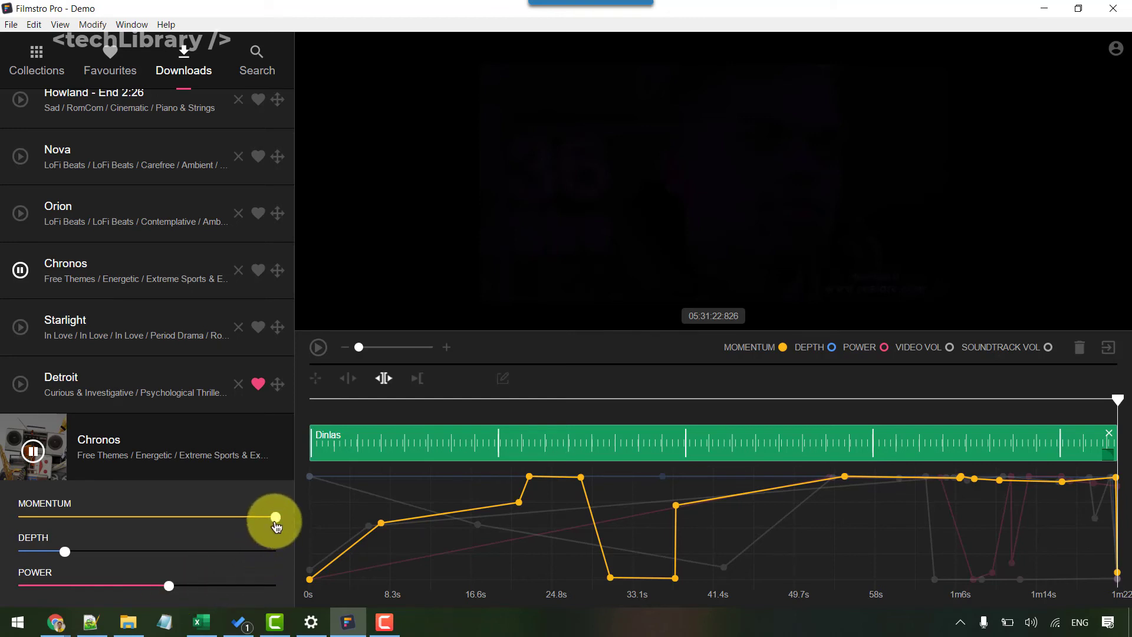
drag(275, 520, 162, 520)
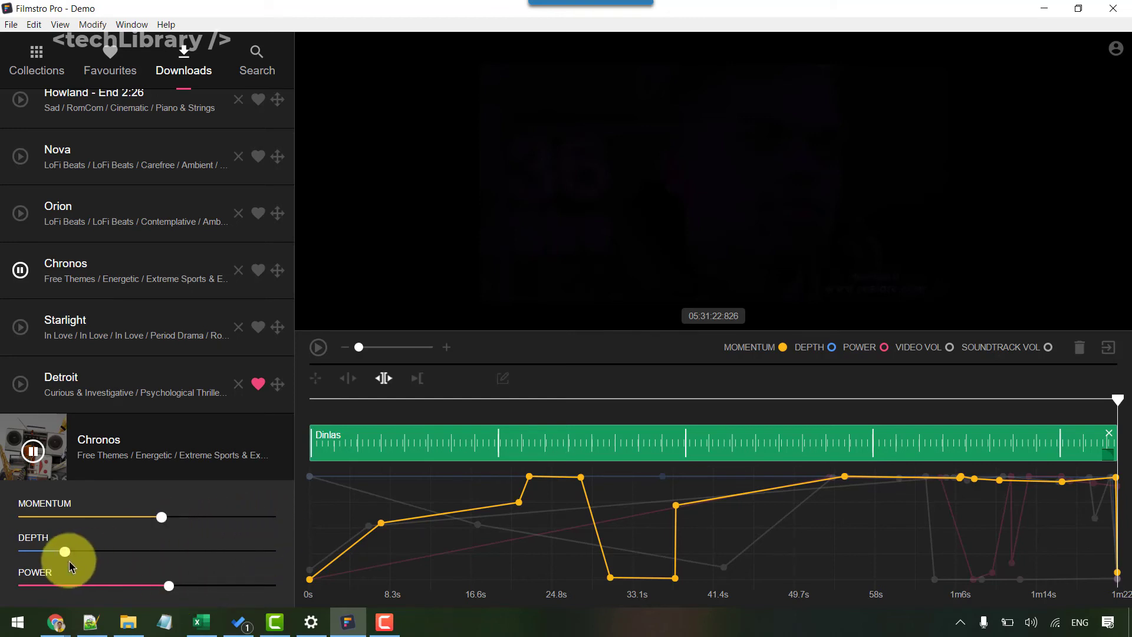
drag(66, 556, 168, 560)
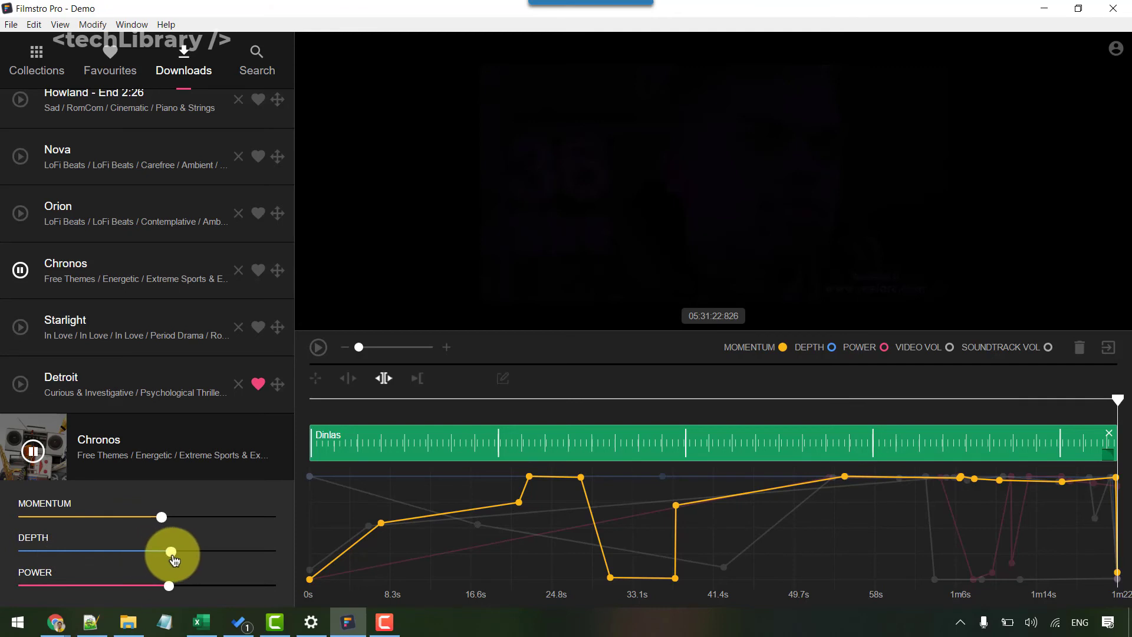
click(786, 506)
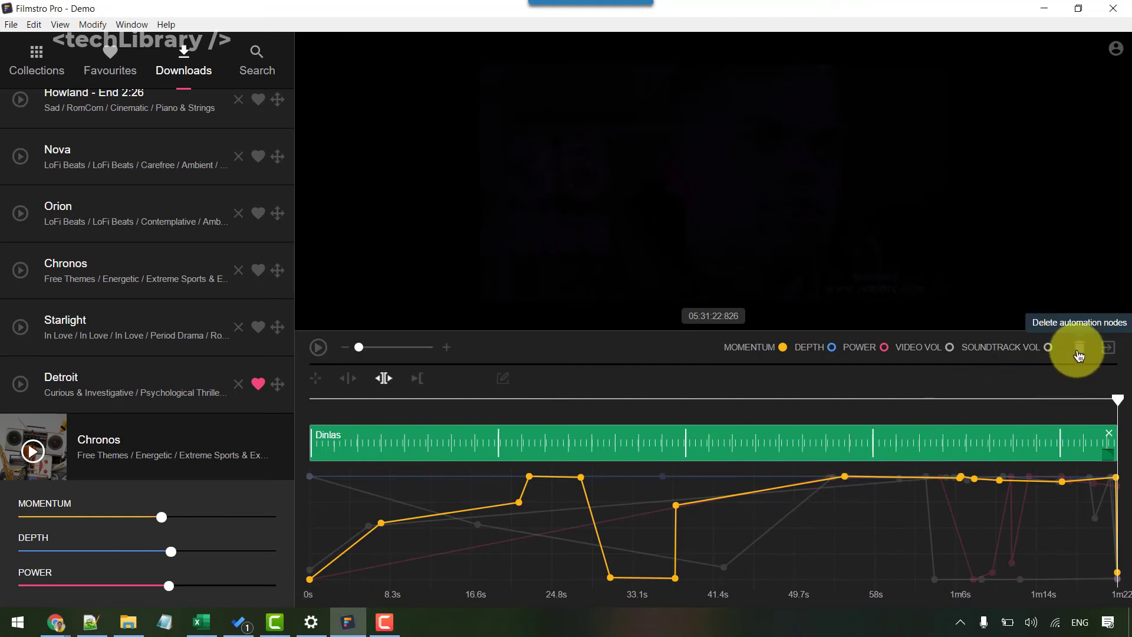
Step: Delete the momentum automation nodes, choose the All Audio export, then dismiss the save dialog
click(1078, 355)
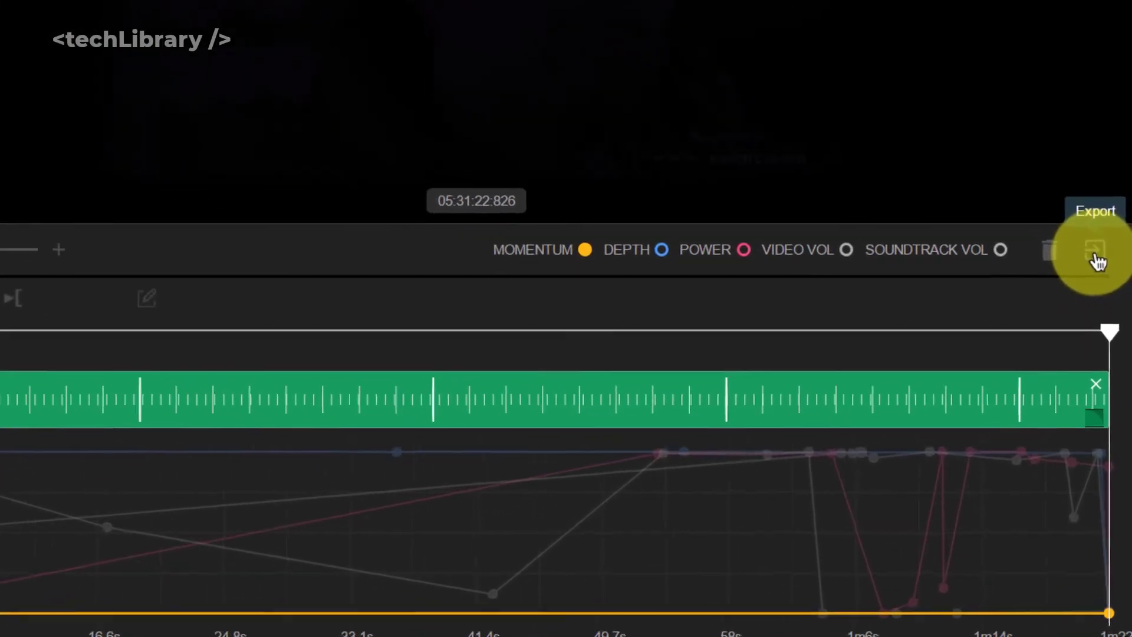
click(1095, 251)
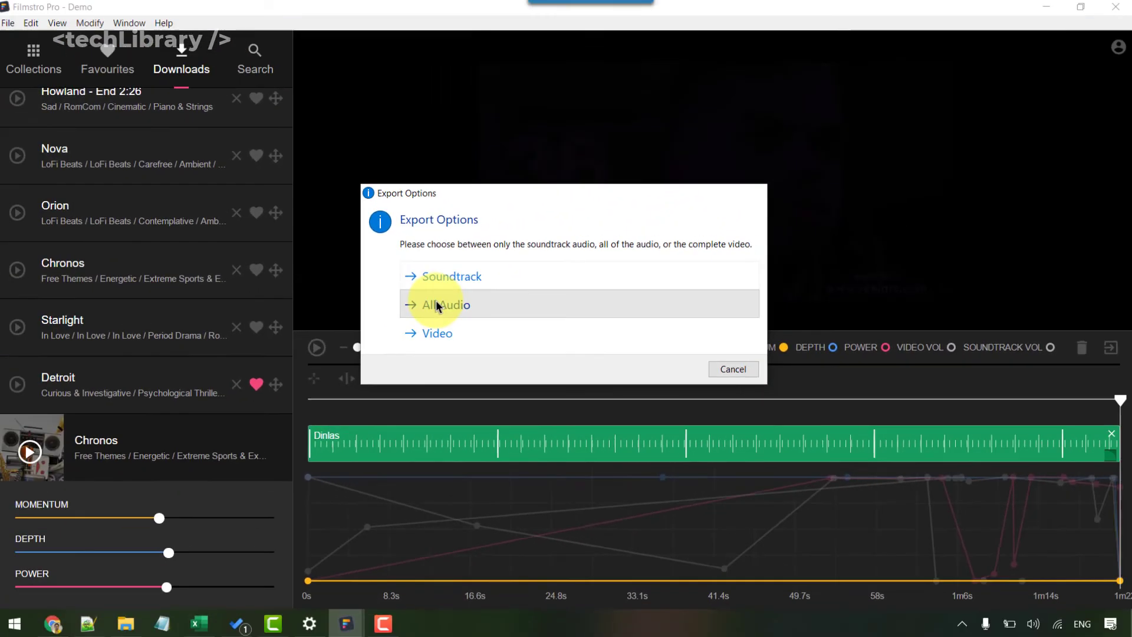
click(371, 297)
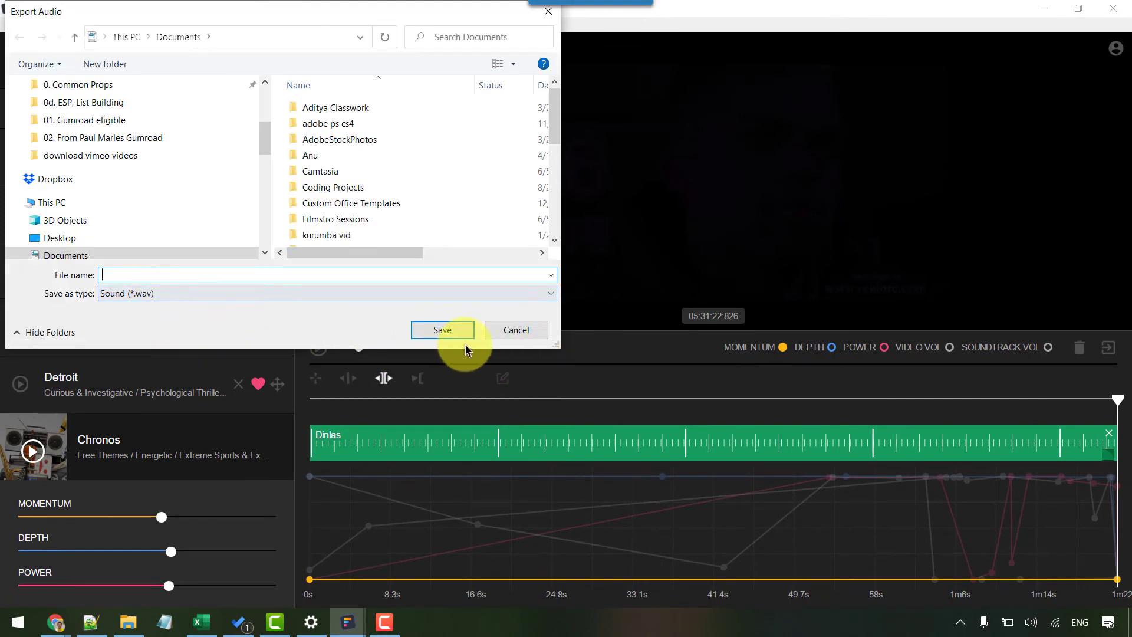
click(518, 333)
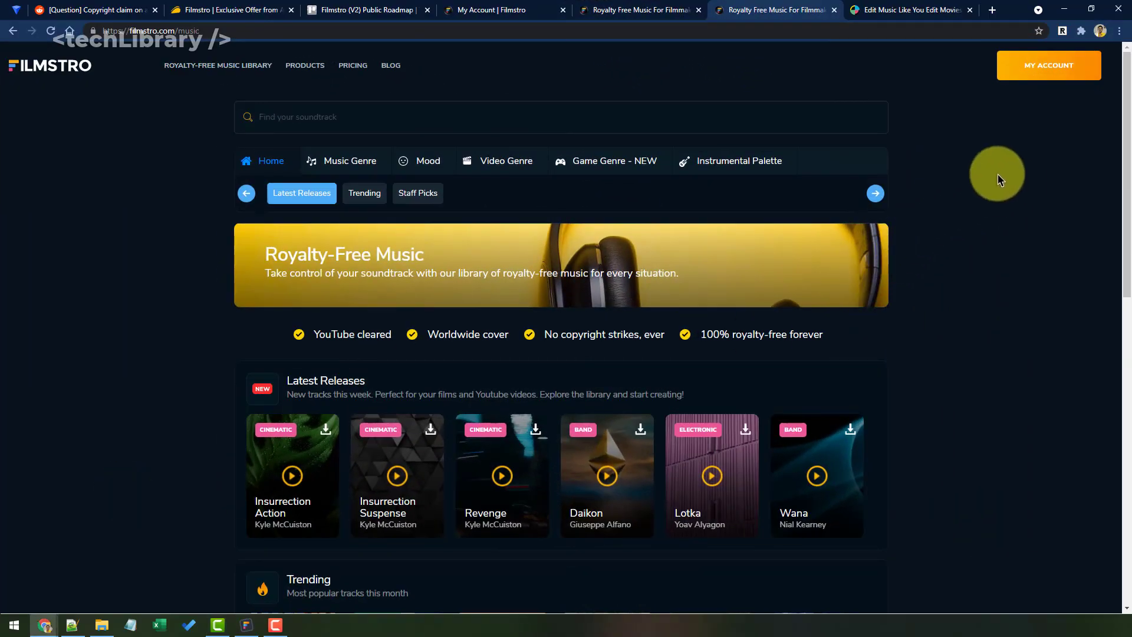
scroll(430, 265, down, 1)
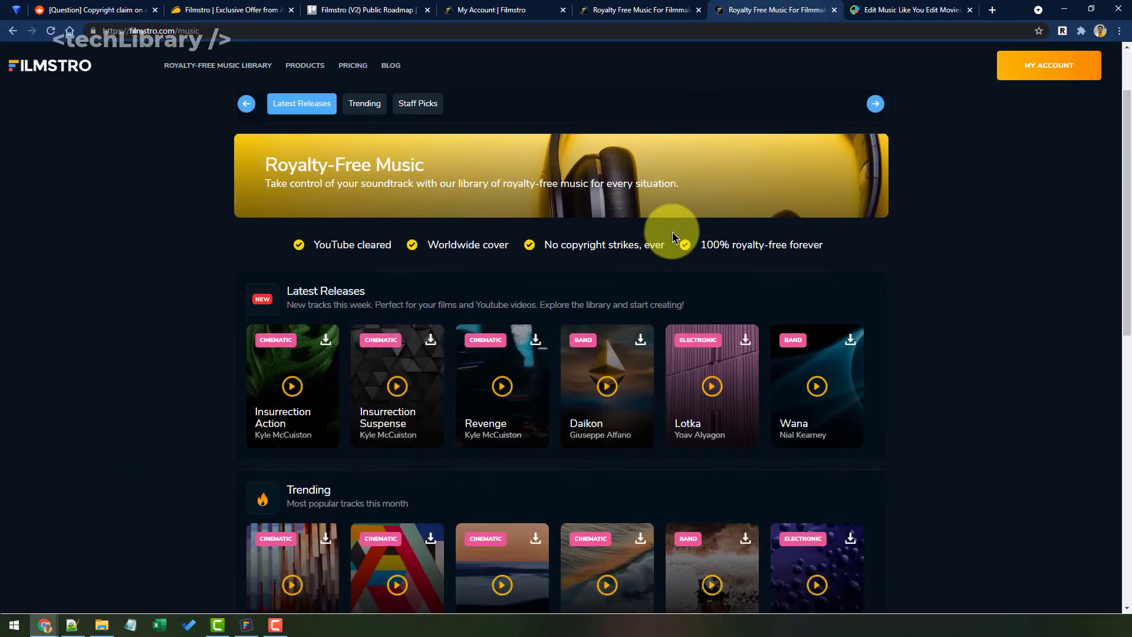
scroll(692, 234, down, 2)
scroll(576, 245, up, 3)
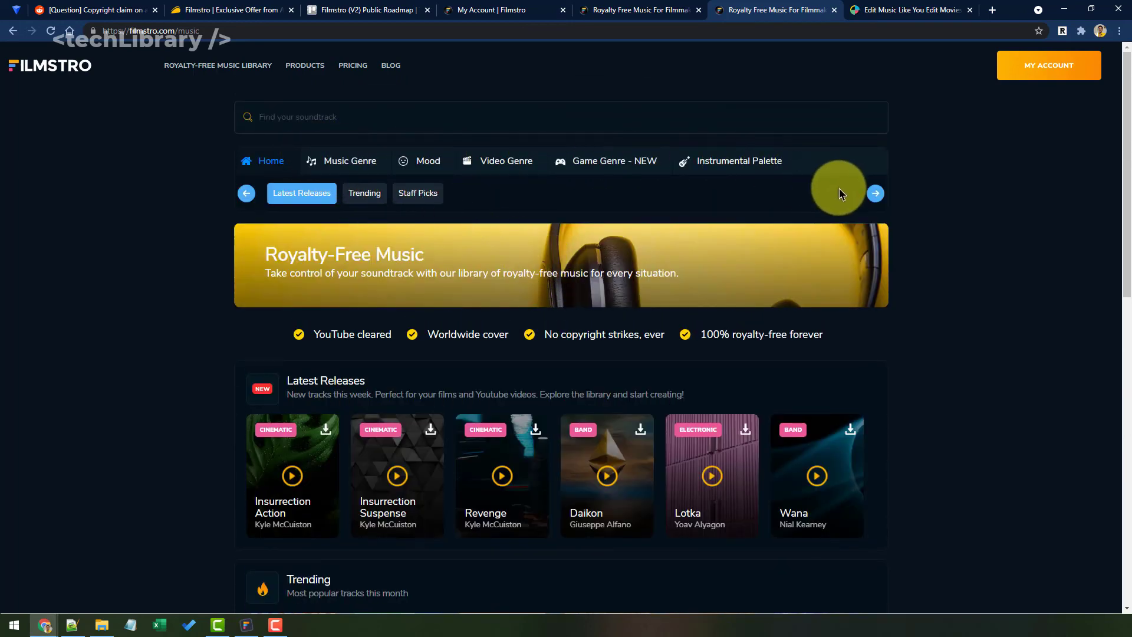
scroll(823, 194, down, 1)
scroll(800, 195, down, 1)
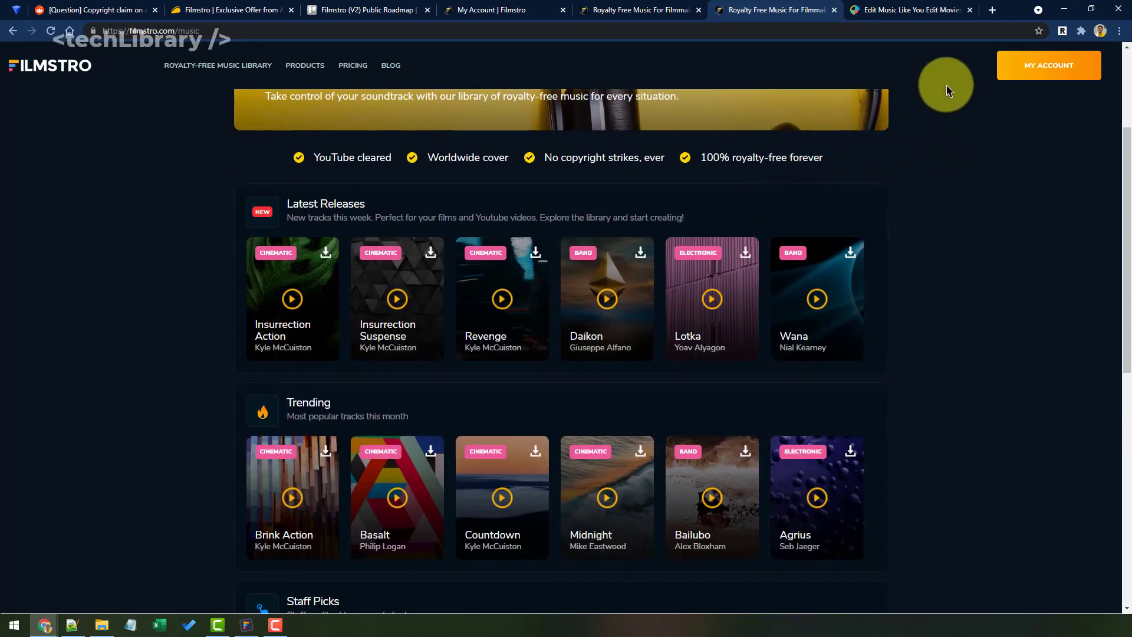
Step: Switch to the No Film School article 'Edit Music Like You Edit Movies' about Filmstro
click(924, 10)
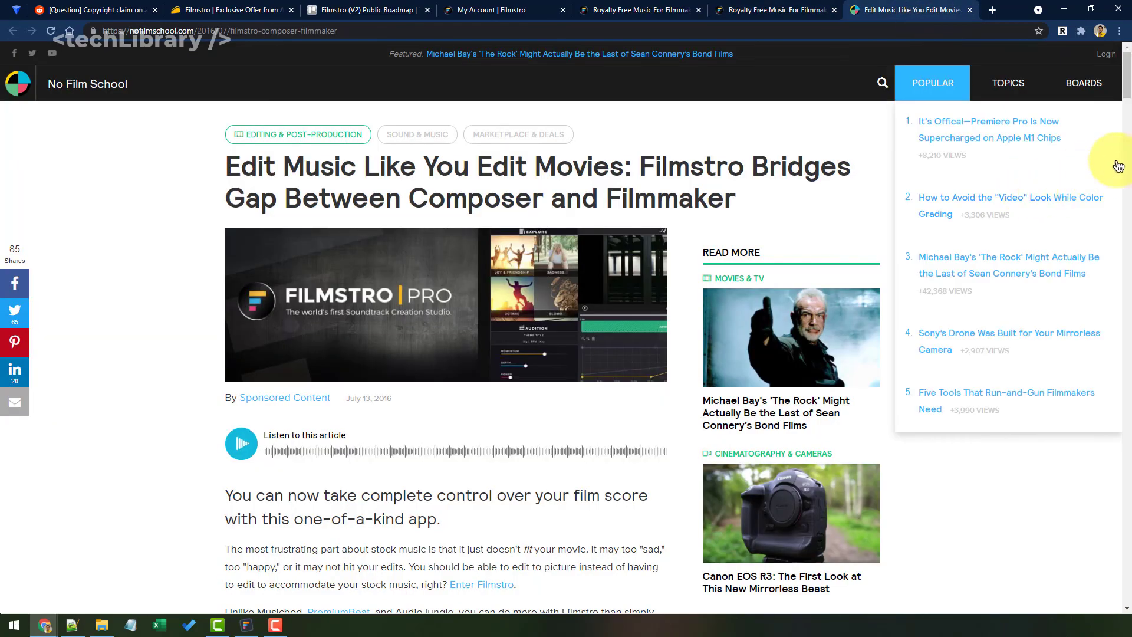
scroll(1125, 119, down, 2)
drag(1124, 119, 1128, 338)
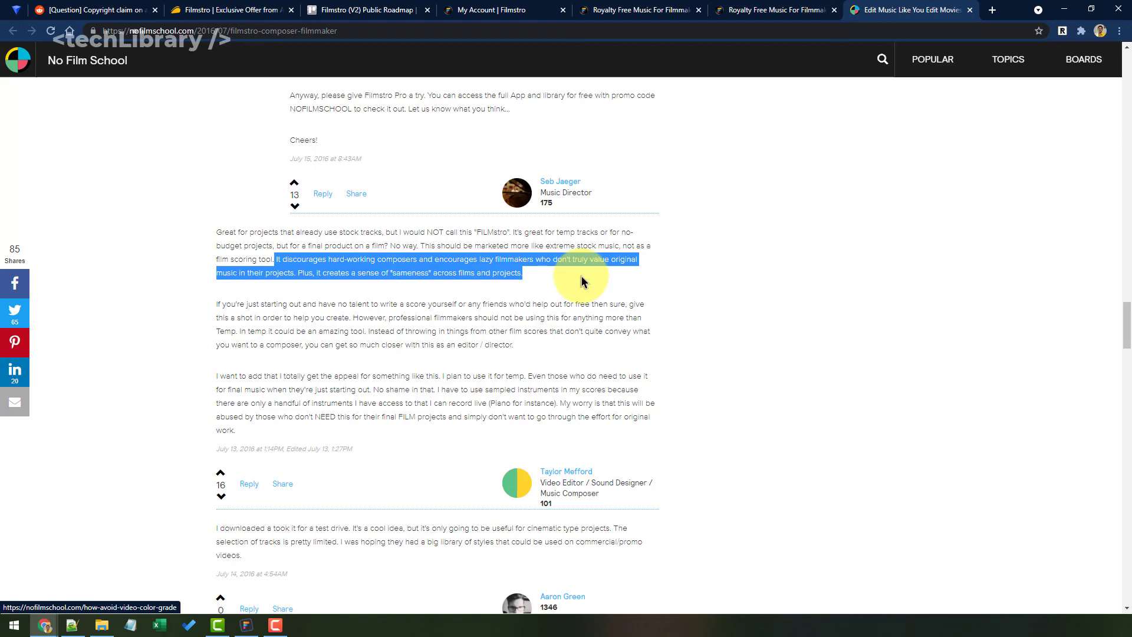
Step: Go back to the Filmstro royalty-free music library page
click(764, 8)
scroll(452, 220, up, 2)
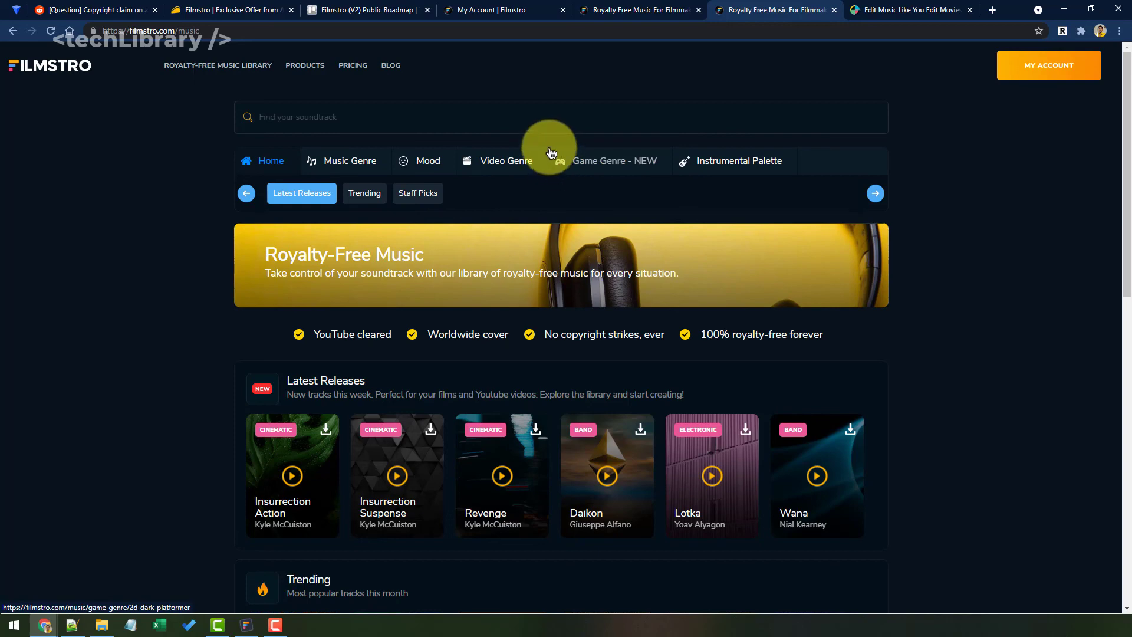
Step: Check the account's music licences, then show the Insurrection Suspense track page by Kyle McCuiston
click(509, 10)
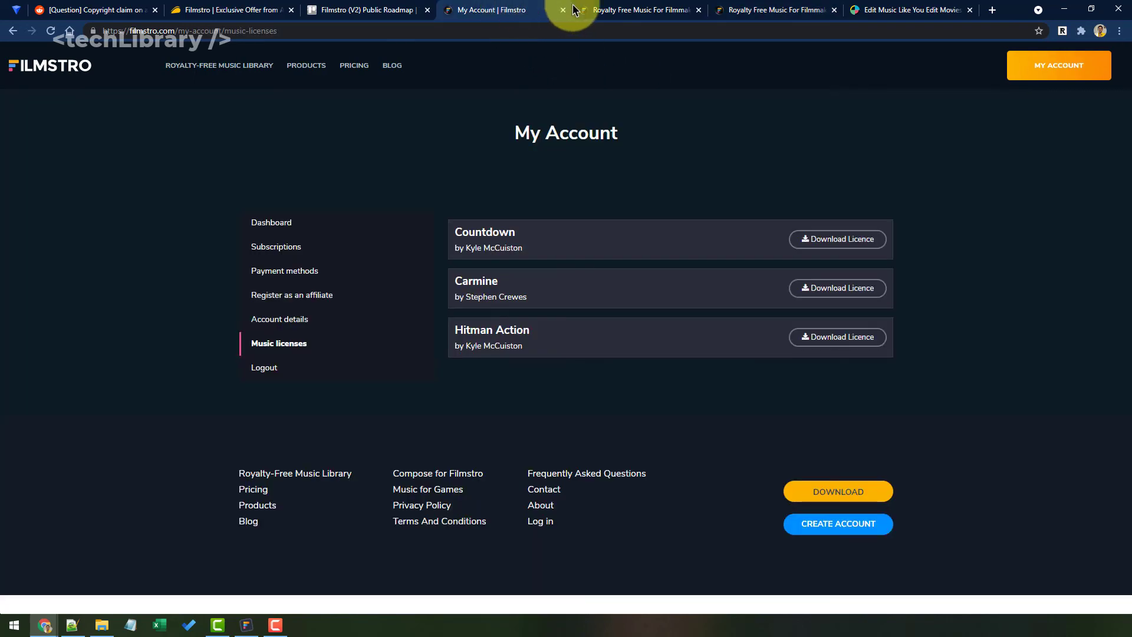
click(625, 8)
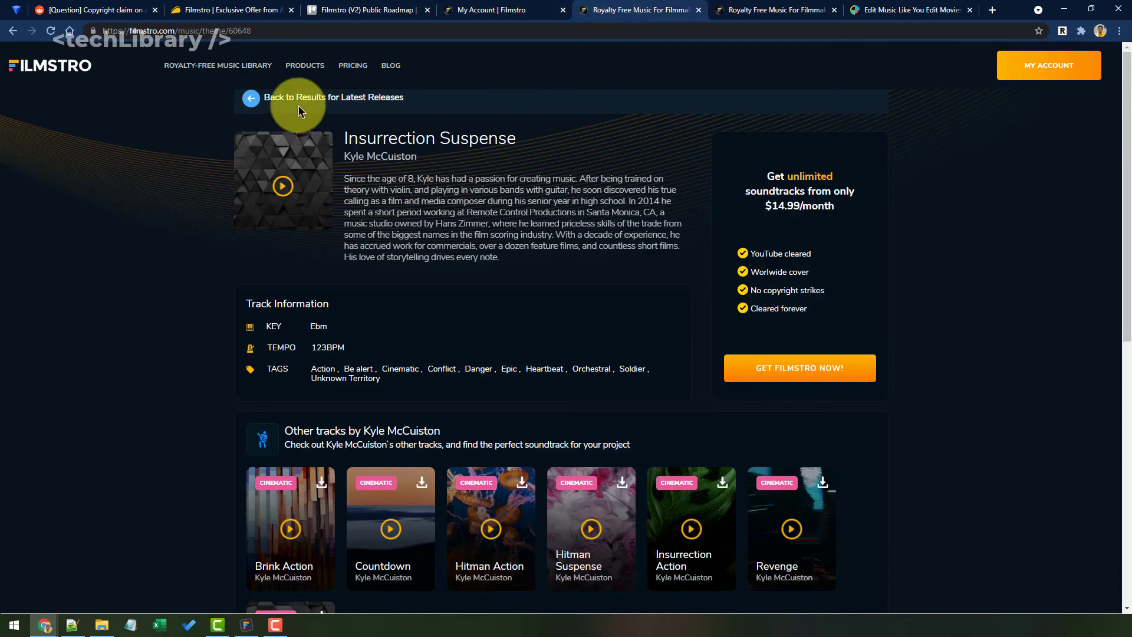